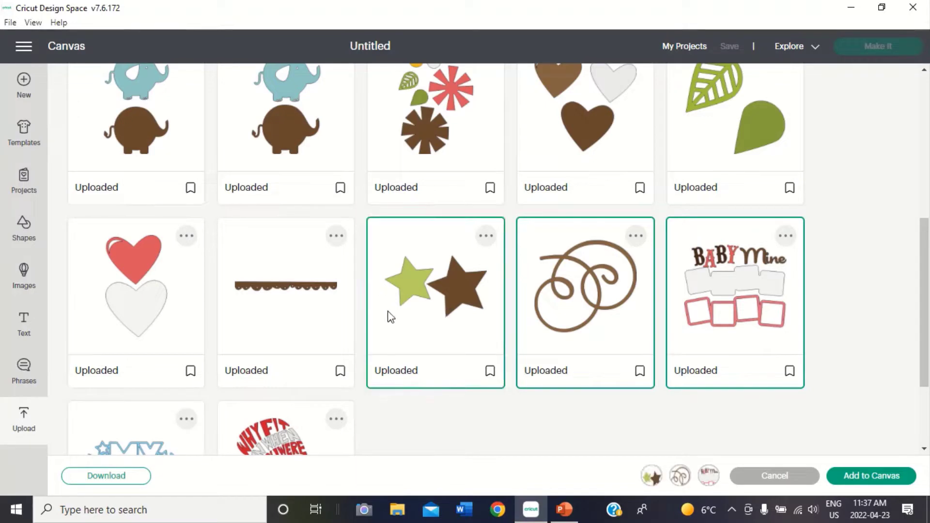
- Add the scallop border, pink heart, both elephants, flower, heart and leaf uploads to the selection and insert all selected images on the canvas
left_click(312, 315)
left_click(157, 323)
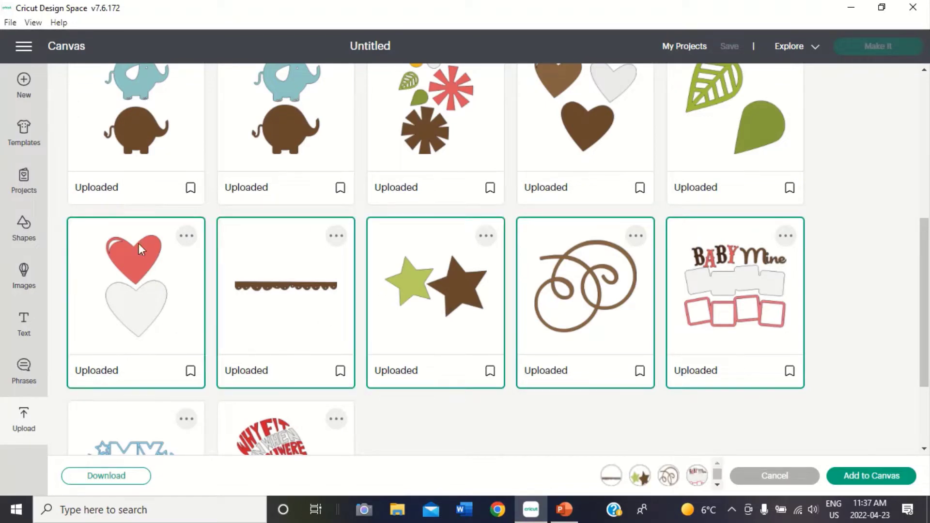
left_click(139, 151)
left_click(318, 153)
left_click(446, 162)
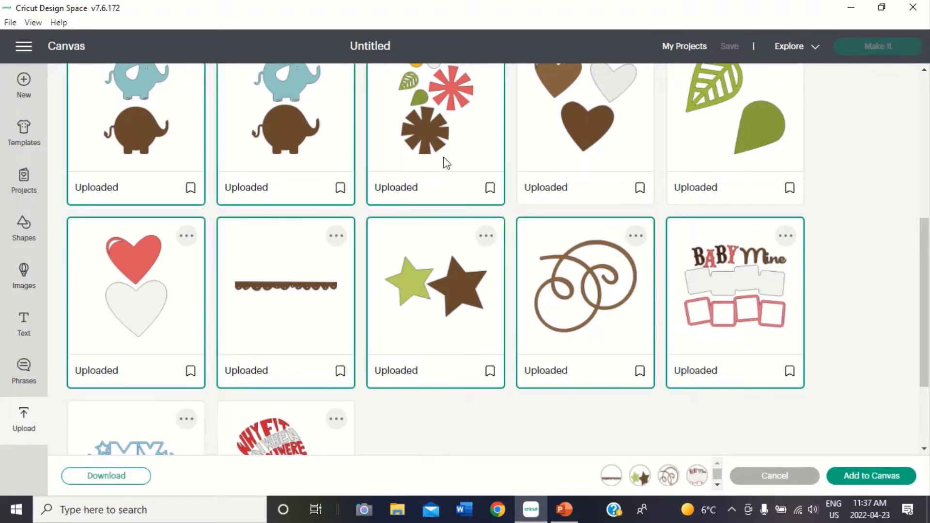
left_click(571, 169)
left_click(717, 162)
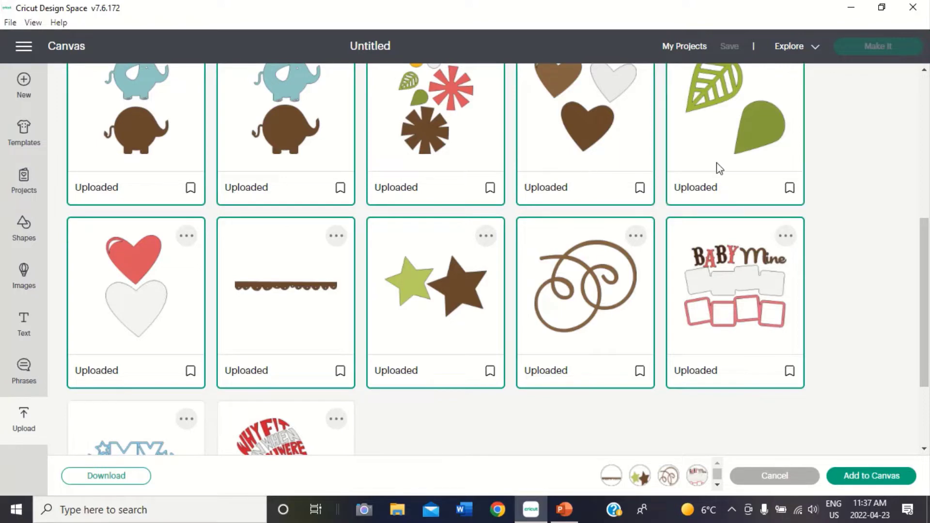
scroll(717, 162, "down", 3)
scroll(716, 162, "up", 10)
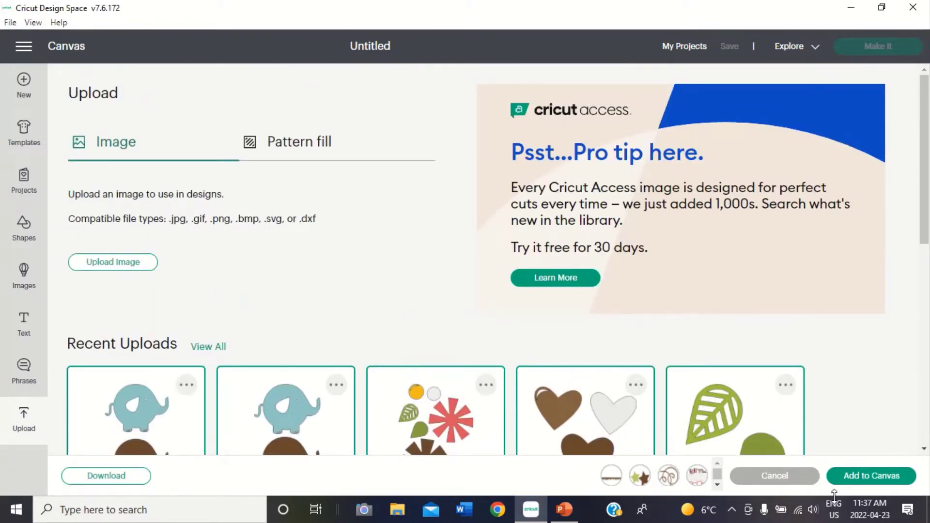
left_click(864, 480)
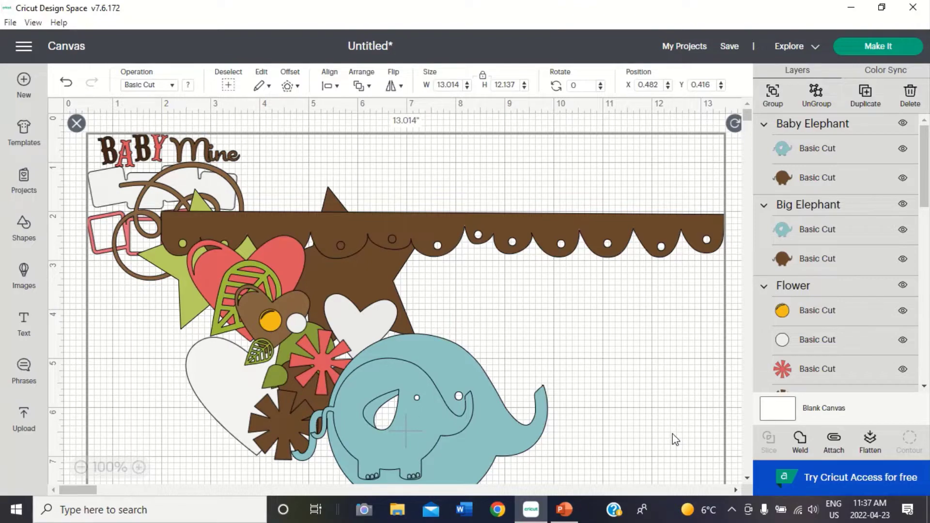
- Spread the overlapping images apart by moving the baby elephant, scallop border and big elephant to separate areas of the canvas
left_click_drag(403, 402, 399, 373)
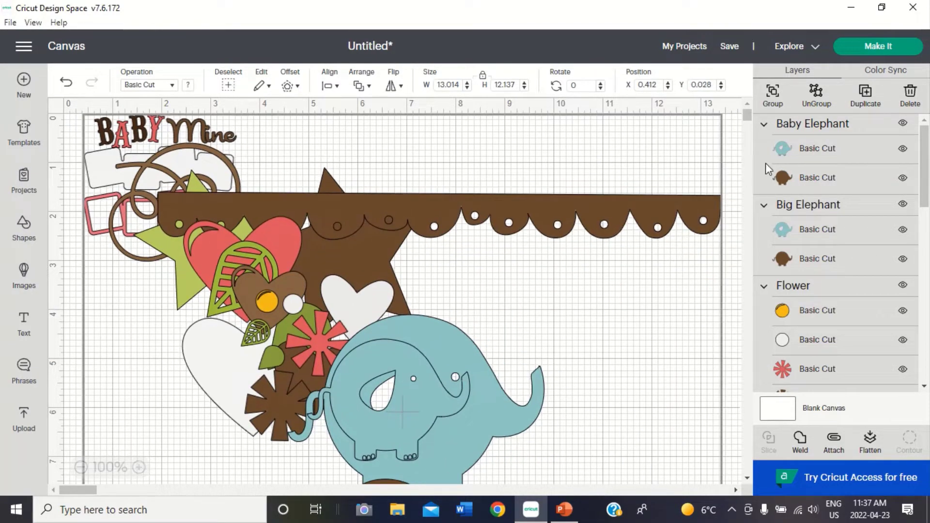
left_click(819, 93)
left_click_drag(402, 380, 696, 444)
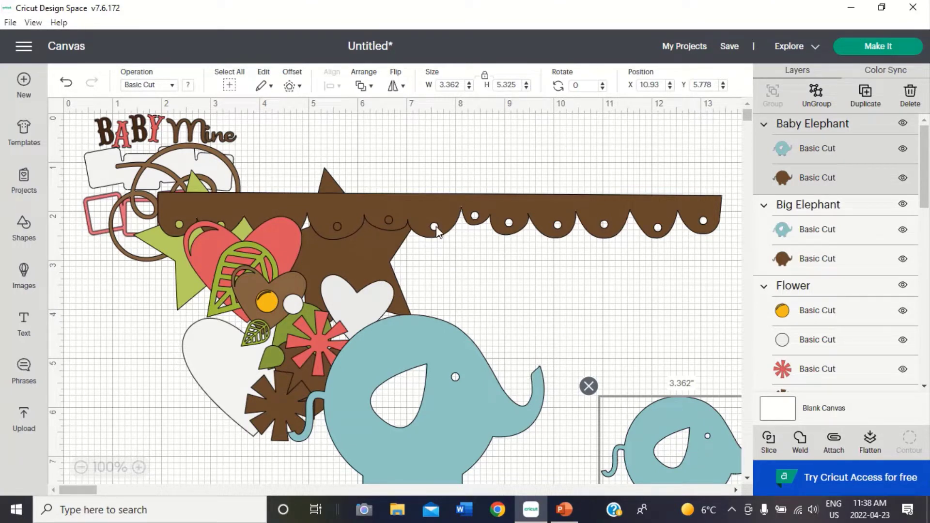
left_click_drag(426, 210, 752, 135)
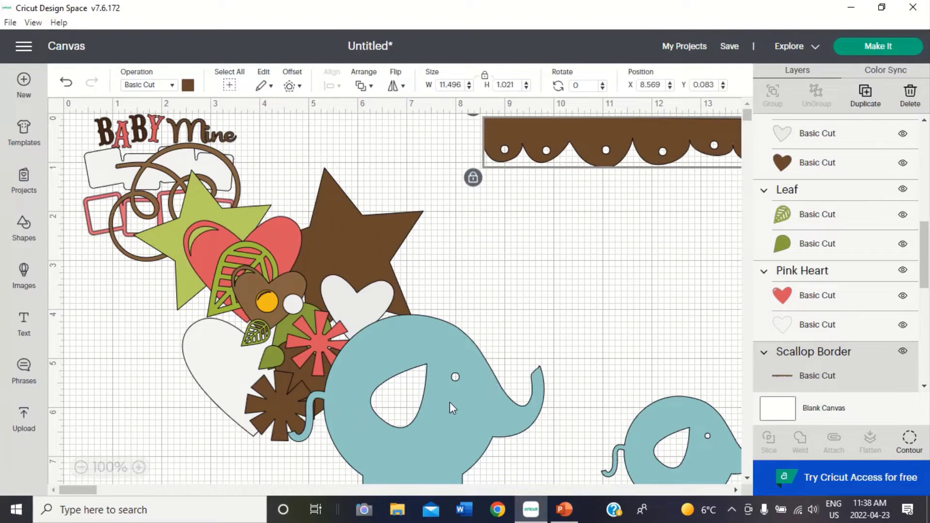
left_click_drag(449, 402, 389, 426)
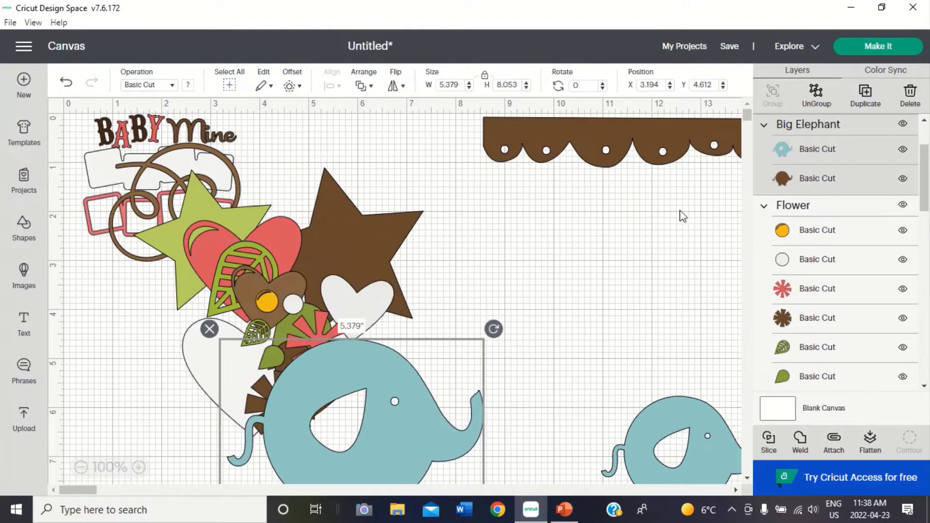
- Ungroup the baby elephant and lay its teal layer over the brown silhouette
mouse_move(745, 115)
left_mouse_down()
mouse_move(749, 141)
mouse_move(746, 127)
left_mouse_up()
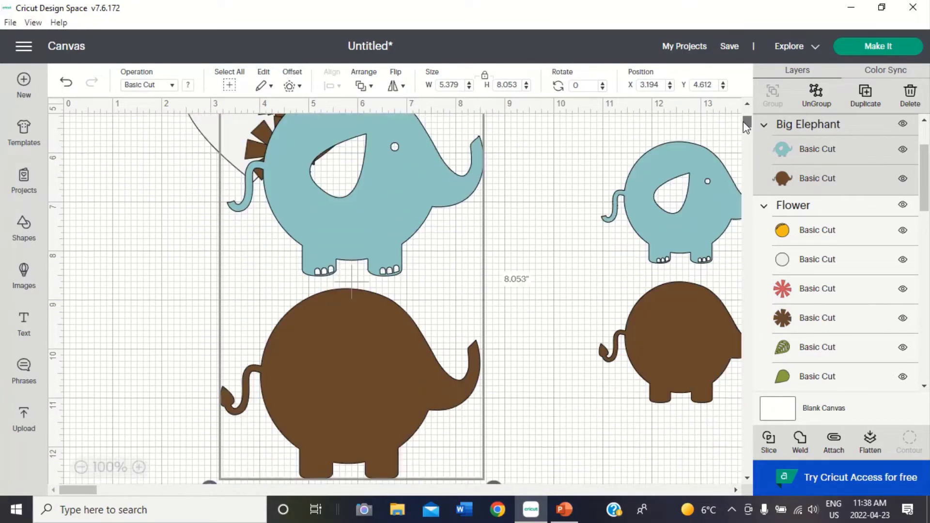
left_click(679, 210)
left_click_drag(662, 217, 593, 240)
left_click(816, 97)
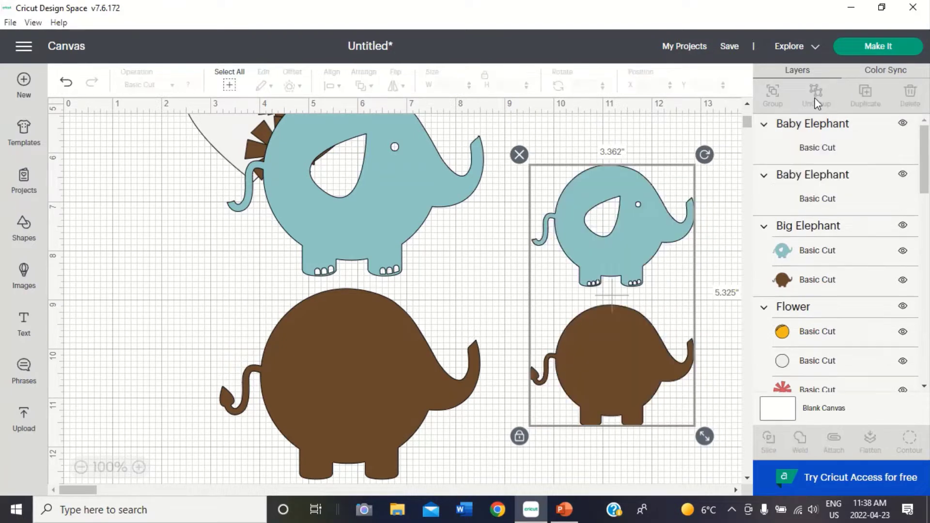
left_click(638, 246)
left_click_drag(637, 247, 639, 385)
- Group the stacked teal and brown layers of the baby elephant
left_click(478, 338)
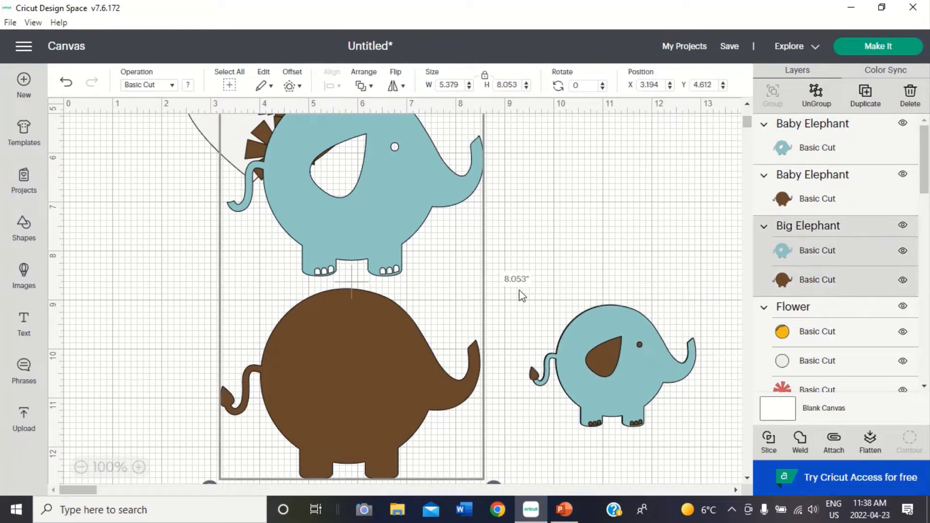
left_click_drag(527, 295, 773, 444)
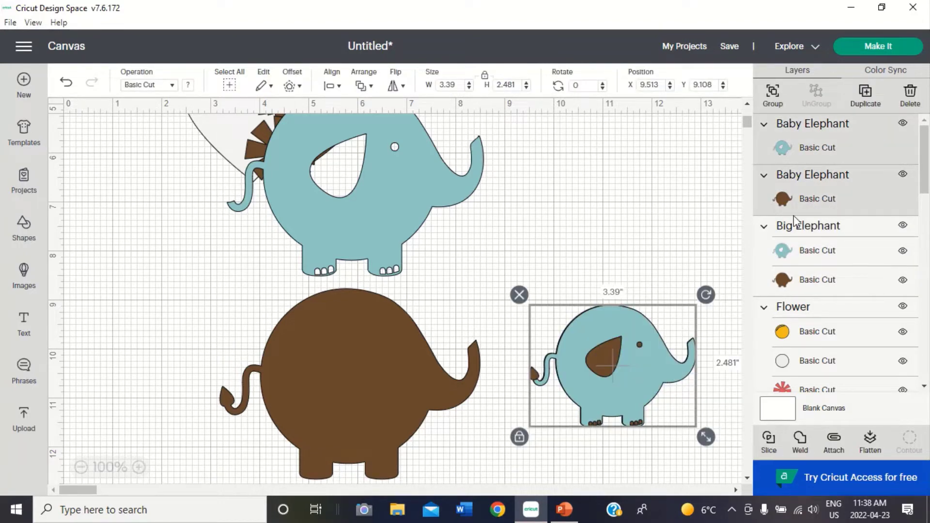
left_click(774, 97)
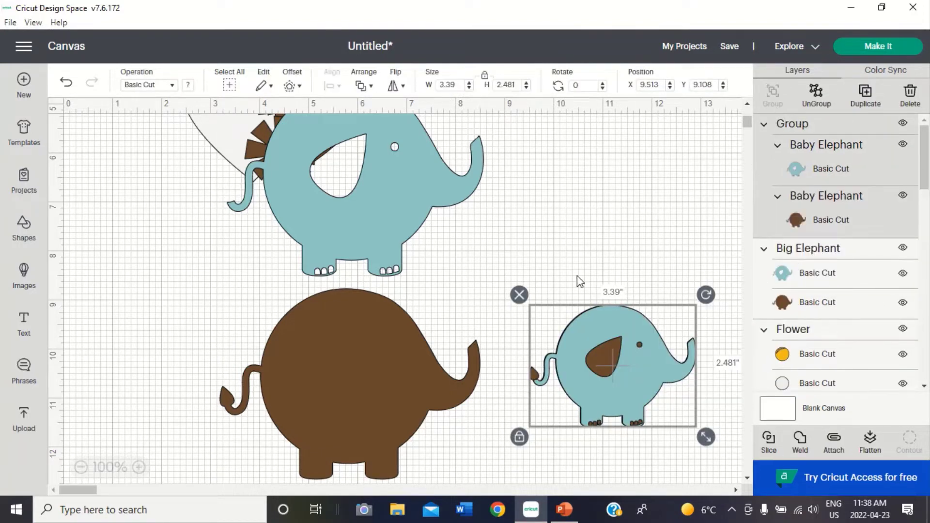
- Ungroup the big elephant and lay its teal layer over the brown silhouette
left_click(474, 281)
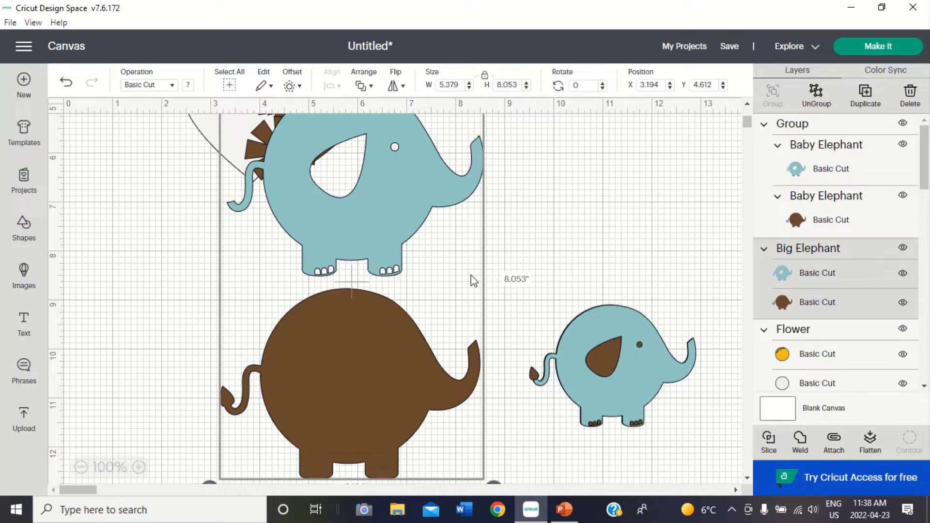
left_click_drag(474, 281, 481, 285)
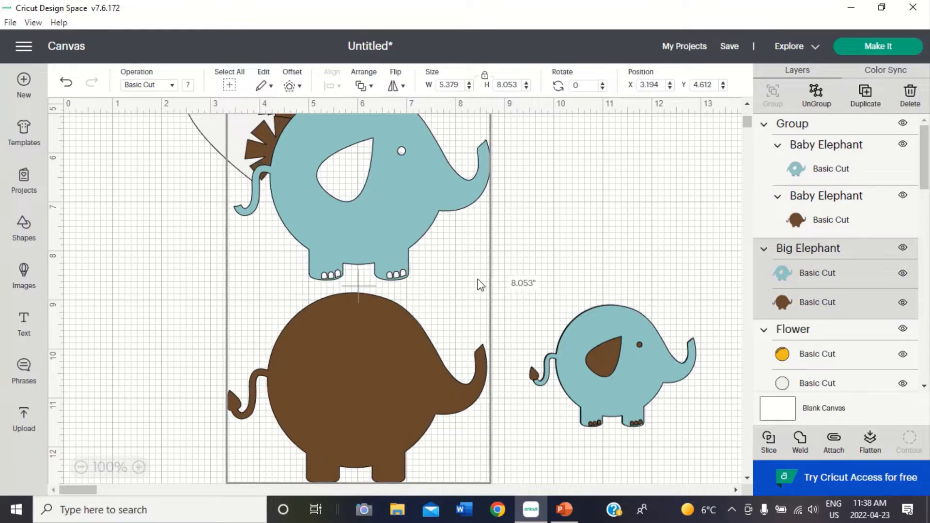
left_click(815, 97)
left_click(553, 282)
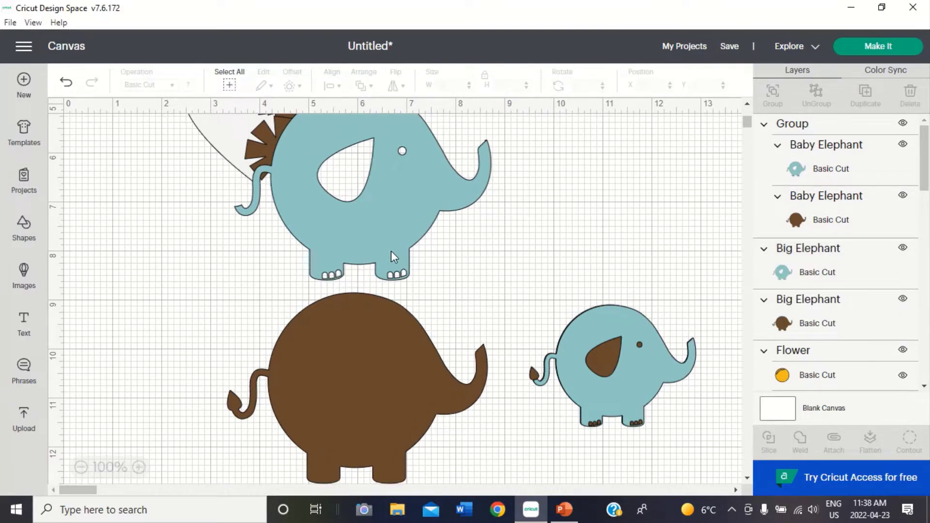
left_click_drag(391, 251, 387, 456)
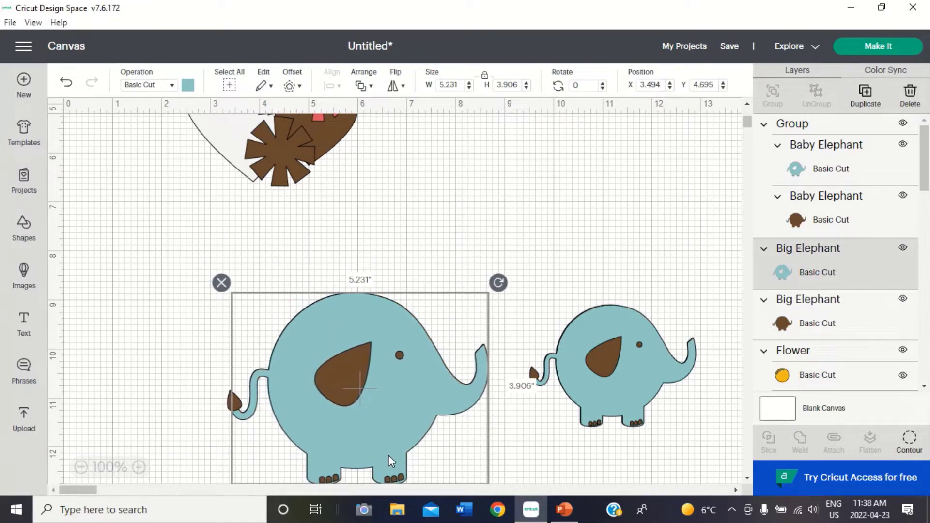
- Group the stacked teal and brown layers of the big elephant
left_click(113, 324)
left_click_drag(113, 239, 511, 496)
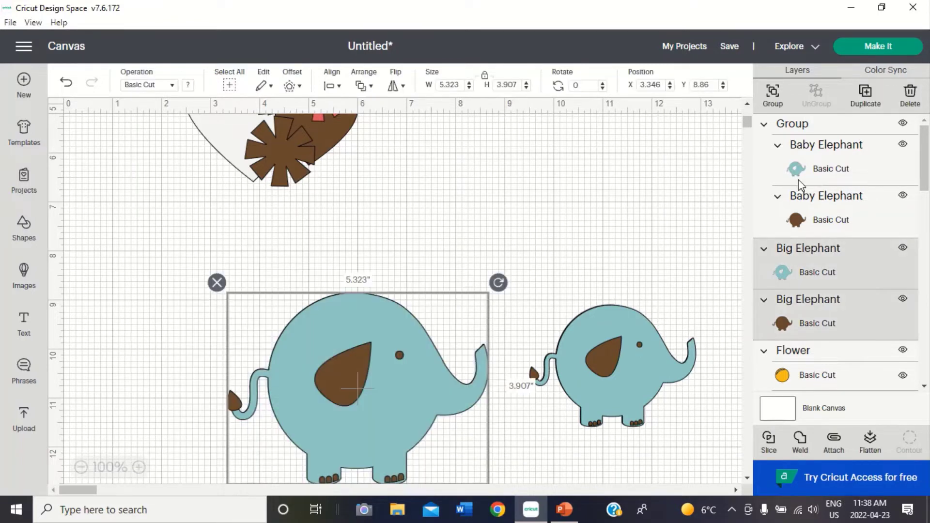
left_click(774, 100)
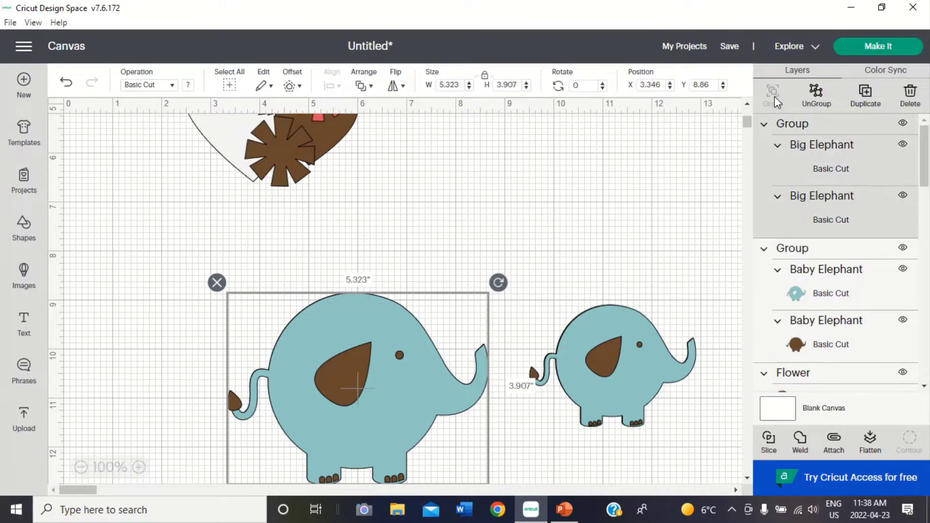
- Move the pair of stars out of the image pile to the free area below the scallop border
scroll(546, 187, "up", 5)
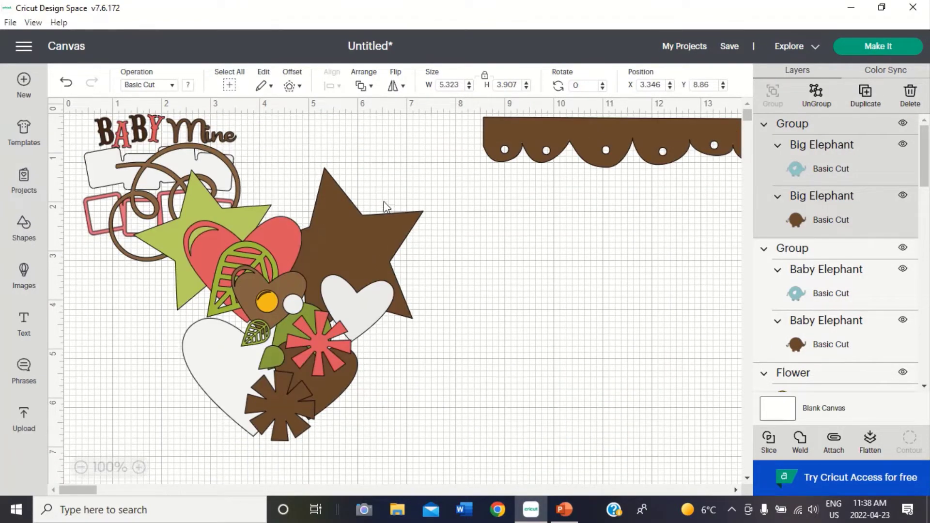
left_click_drag(370, 240, 659, 328)
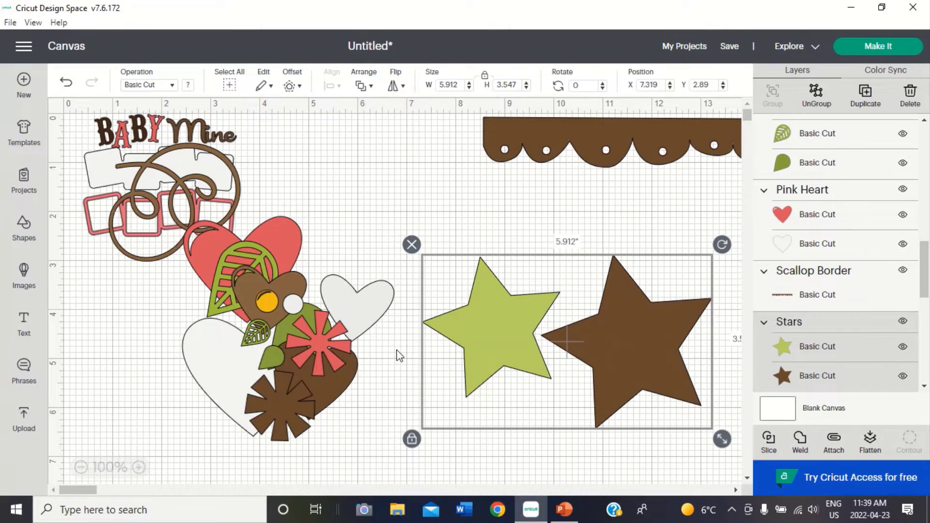
left_click_drag(524, 374, 745, 331)
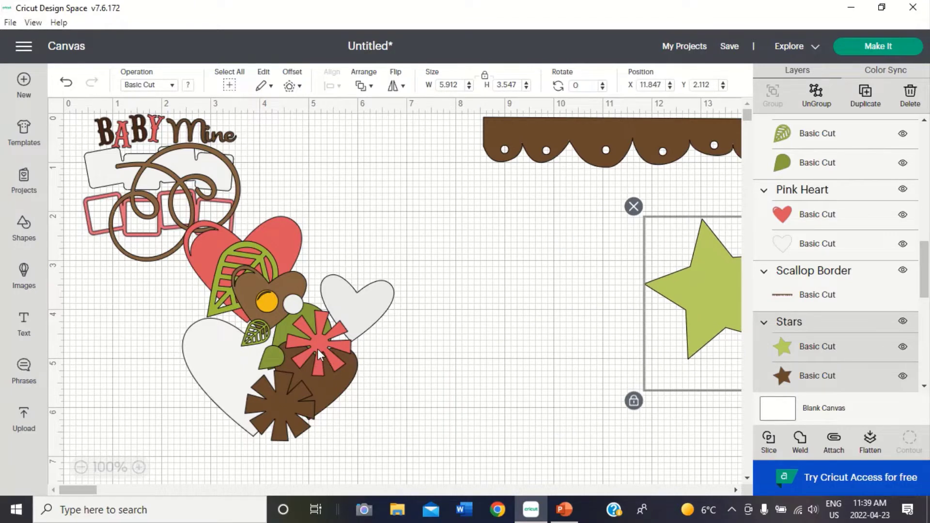
- Ungroup the flower set in an open area of the canvas and centre the pink petals on the brown petals
left_click_drag(318, 349, 513, 326)
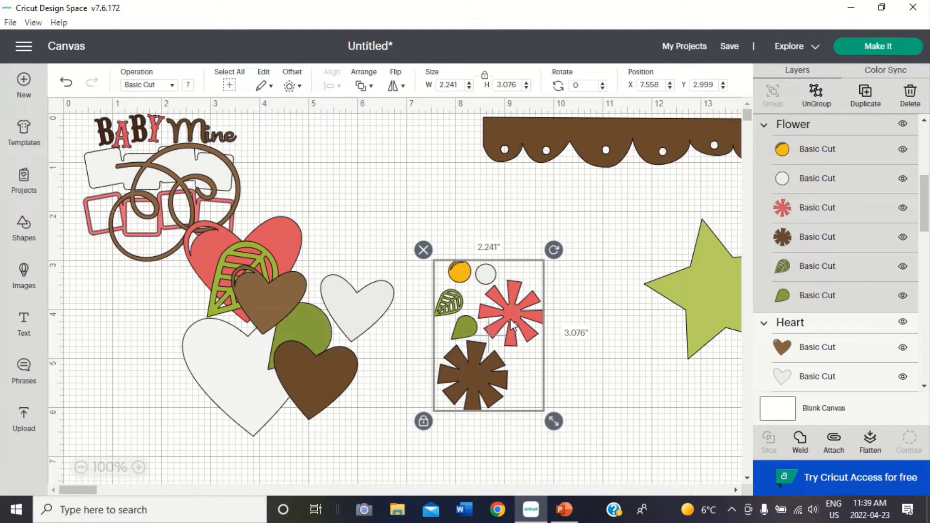
left_click(817, 105)
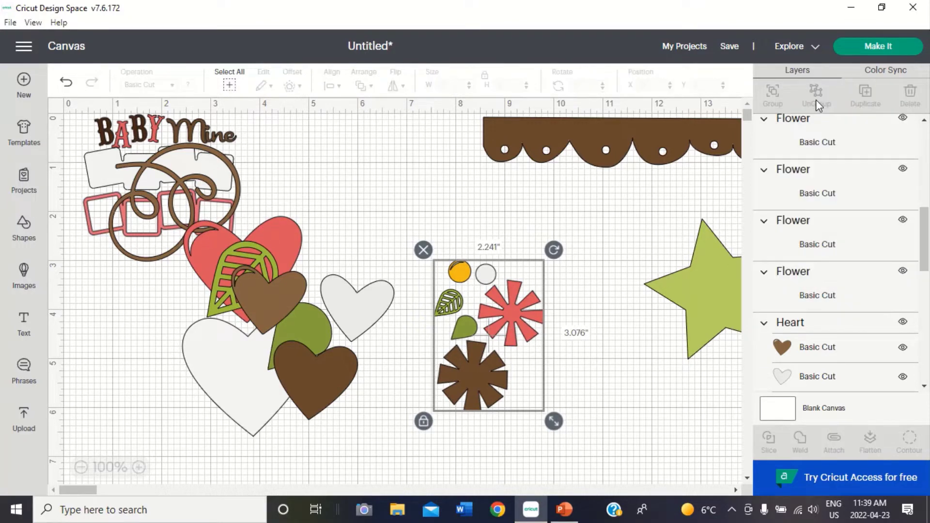
left_click(504, 333)
left_click_drag(504, 333, 464, 391)
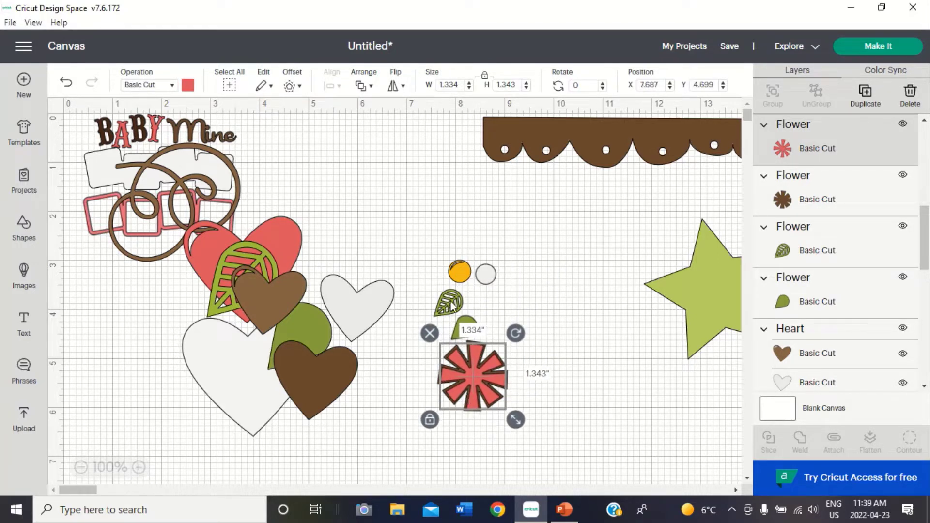
- Set the small veined leaf aside and stack the white circle and then the yellow circle on the flower's centre
left_click_drag(451, 304, 533, 300)
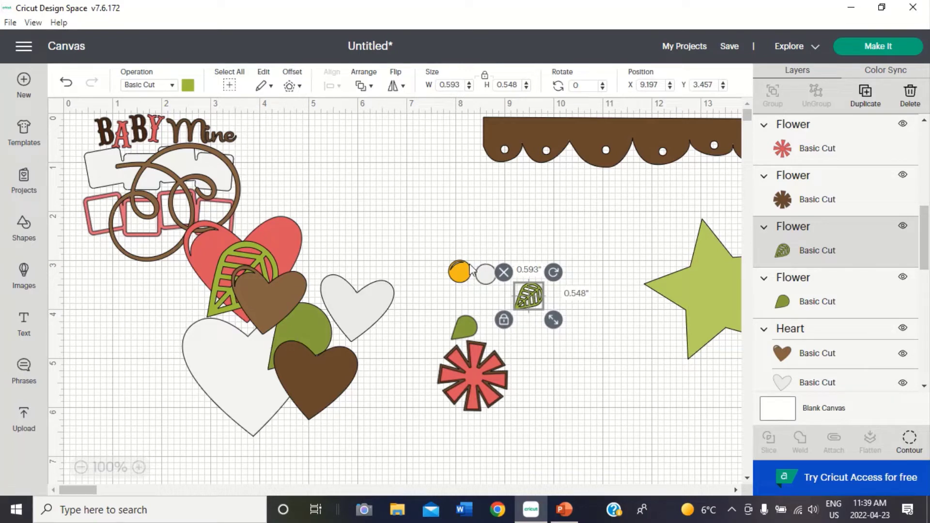
left_click_drag(485, 274, 473, 381)
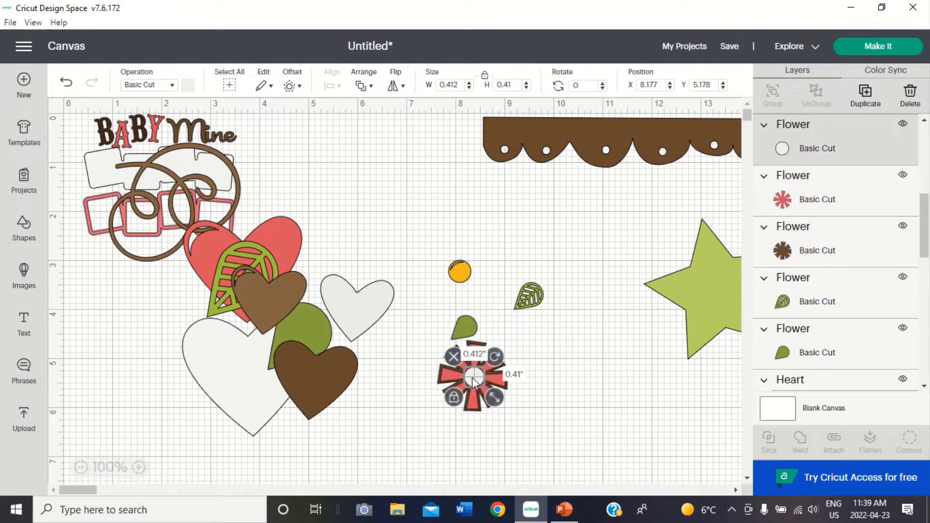
left_click_drag(464, 270, 478, 376)
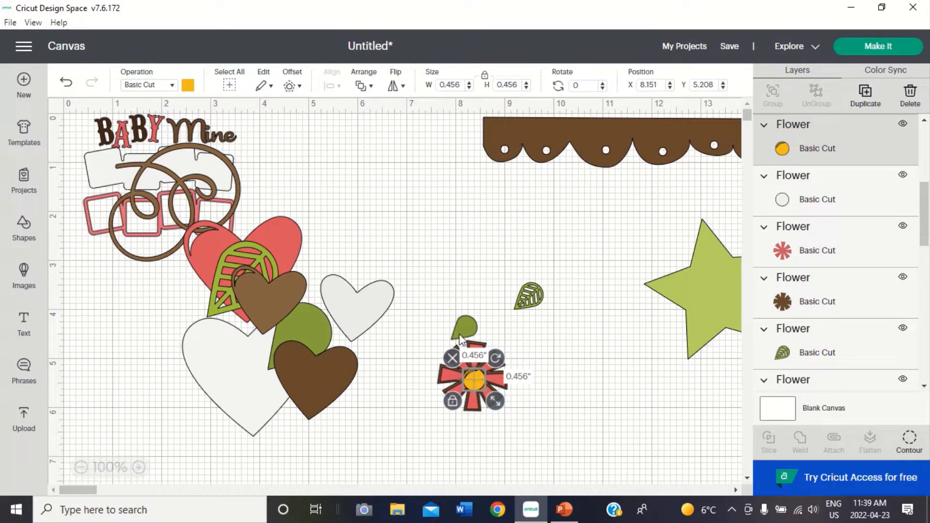
- Stack the small veined leaf on its solid green backing below the flower and move the heart set up out of the pile
left_click_drag(460, 334, 407, 421)
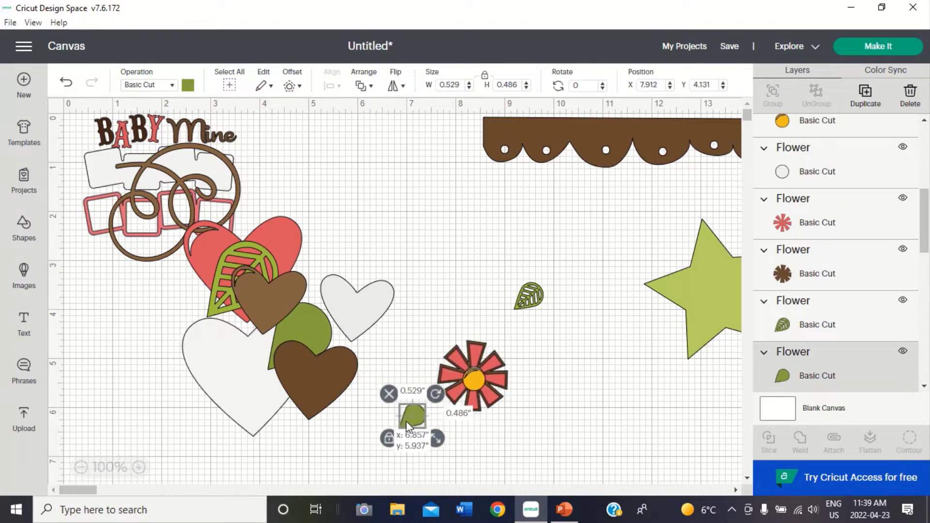
left_click_drag(528, 303, 337, 251)
left_click(493, 451)
- Move the two small leaf layers farther below the flower, keeping the veined leaf stacked with its solid backing
left_click_drag(367, 396, 445, 458)
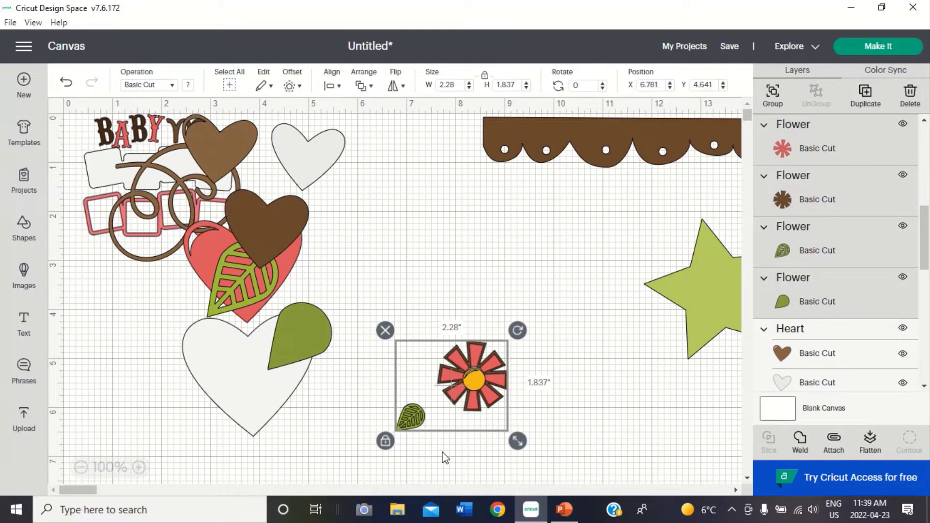
left_click(565, 436)
left_click_drag(409, 427, 423, 468)
left_click_drag(414, 426, 425, 472)
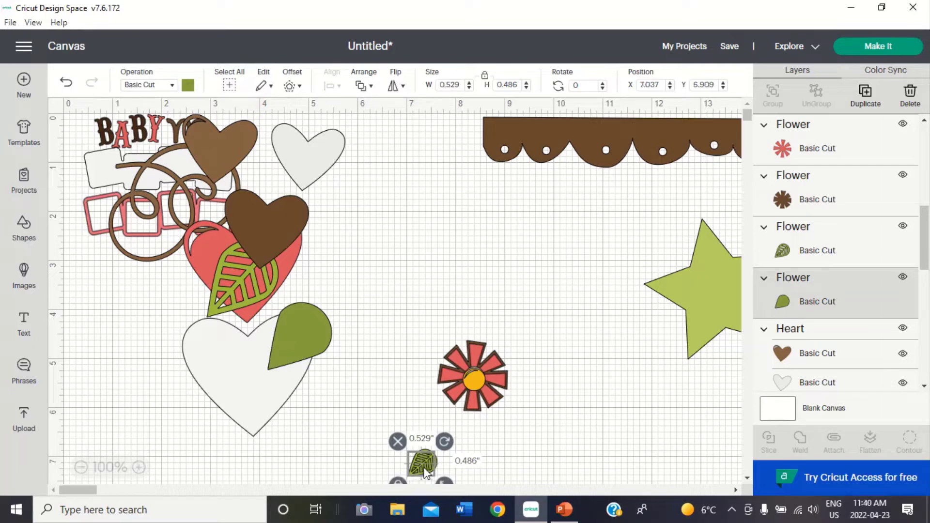
- Group the two small leaf layers and duplicate the grouped leaf
left_click(377, 456)
left_click_drag(404, 440, 445, 484)
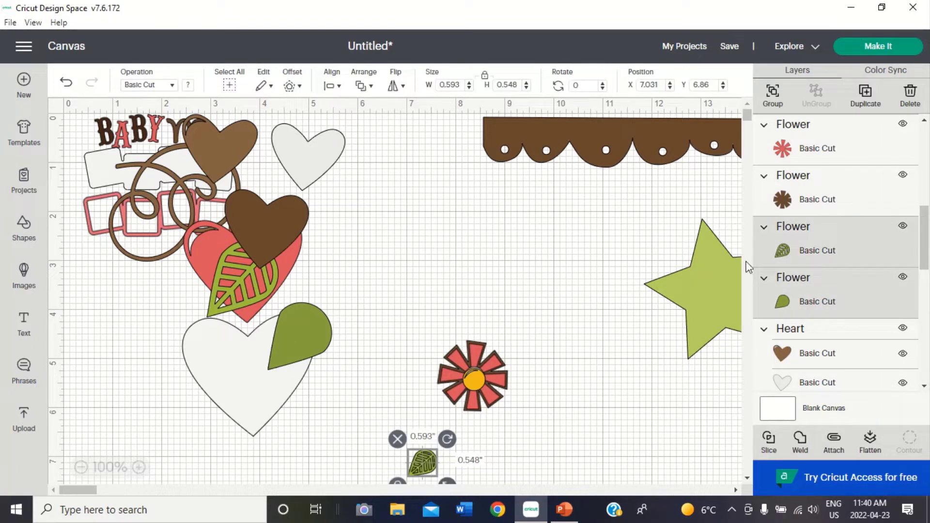
left_click(767, 92)
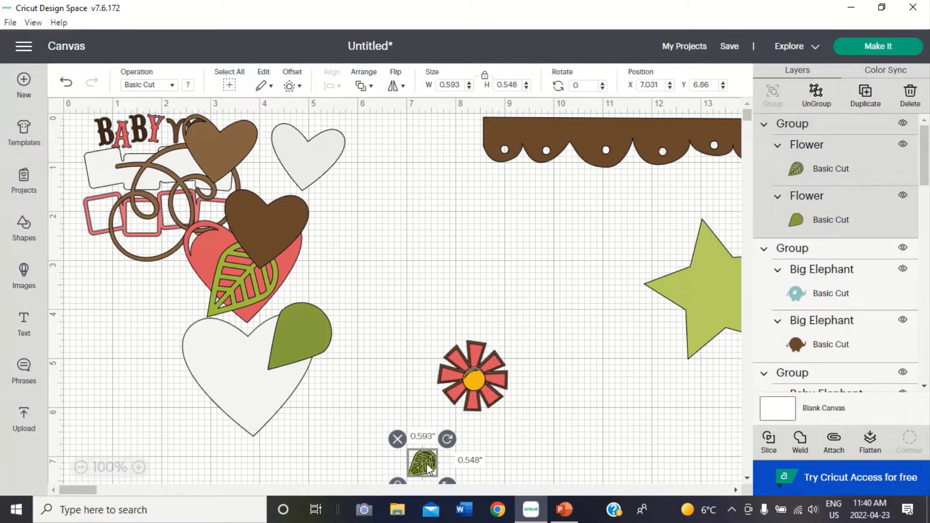
left_click(864, 95)
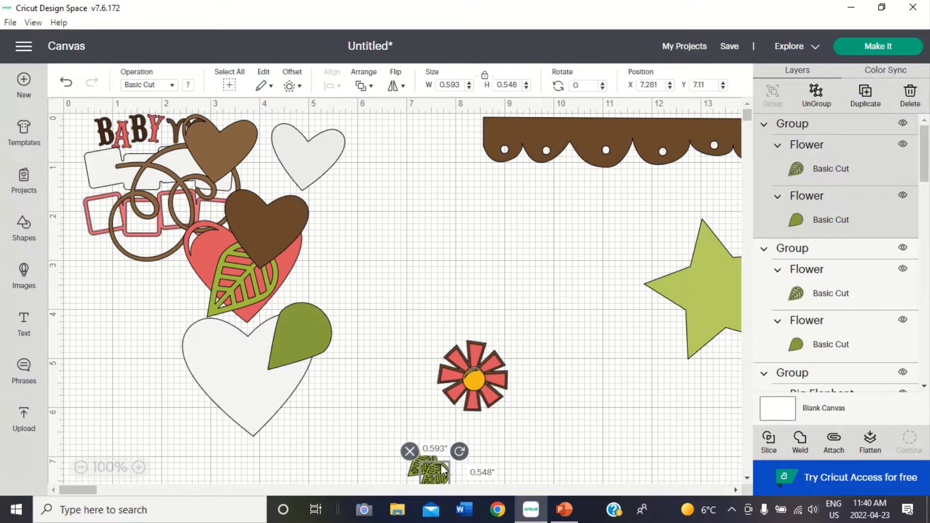
- Set the duplicate small leaf aside, clear of the flower, and group the flower's petal and centre layers
left_click_drag(441, 464, 450, 380)
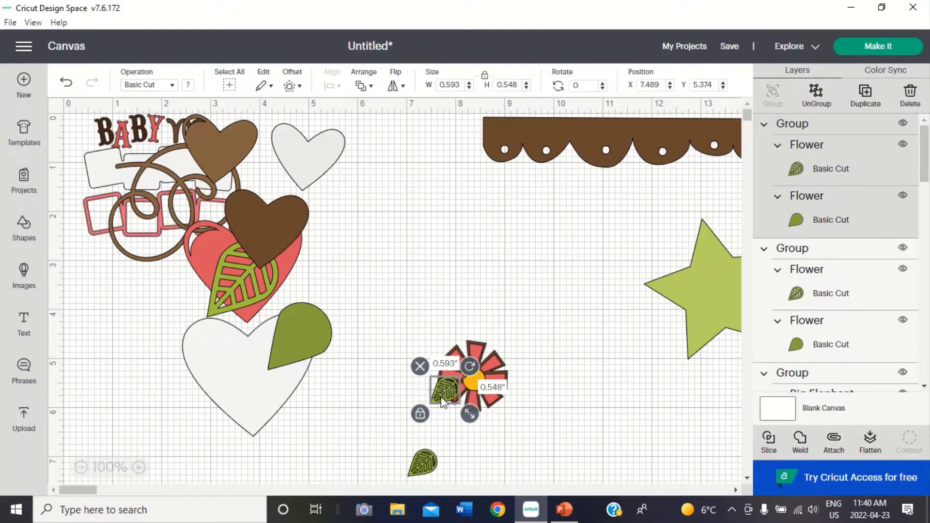
left_click(451, 375)
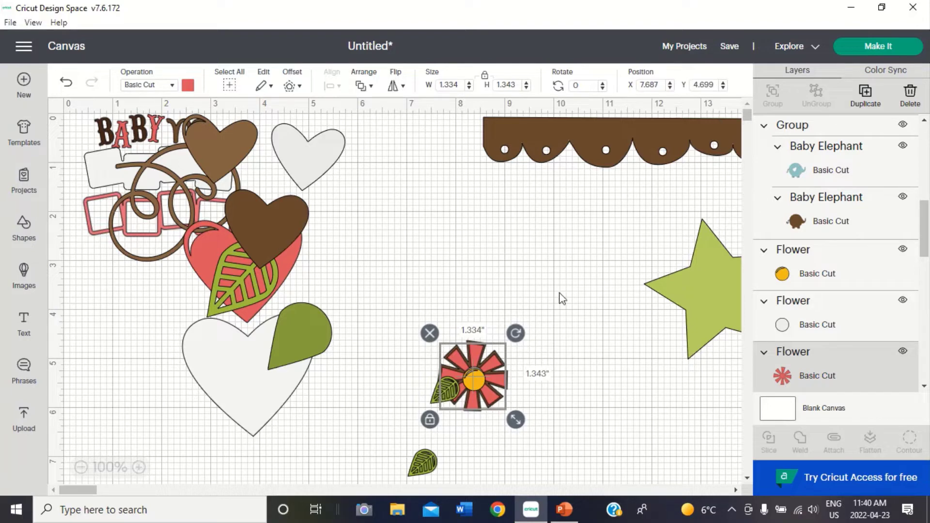
left_click_drag(433, 403, 315, 477)
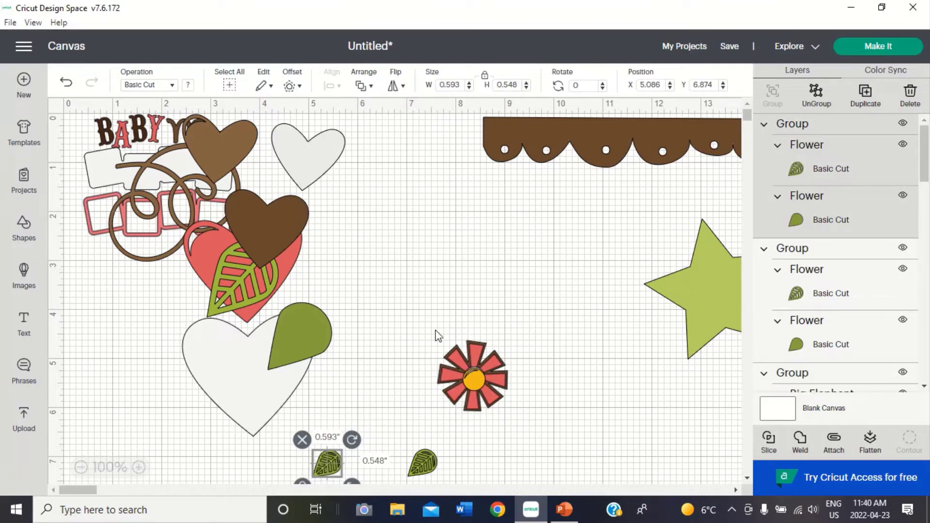
mouse_move(470, 382)
left_mouse_down()
mouse_move(515, 386)
mouse_move(554, 409)
mouse_move(503, 401)
mouse_move(475, 383)
left_mouse_up()
left_click_drag(426, 336, 548, 430)
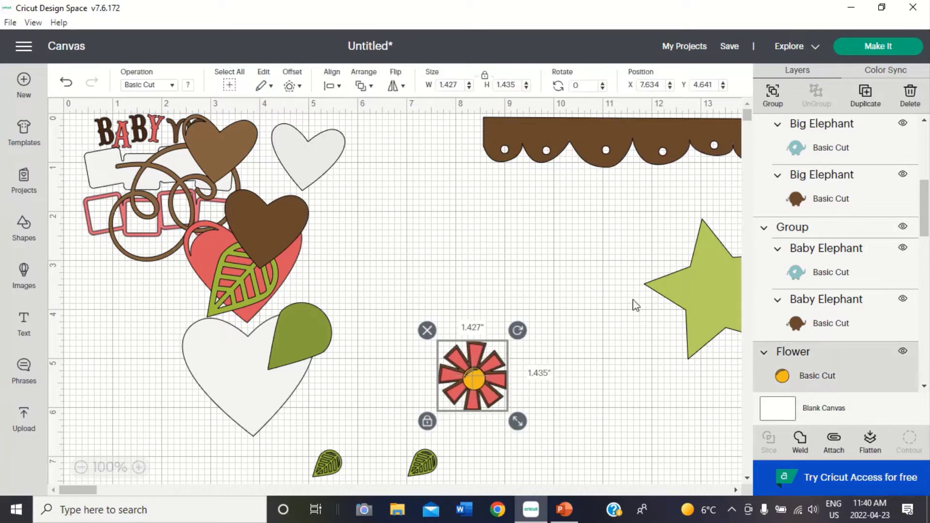
left_click(767, 104)
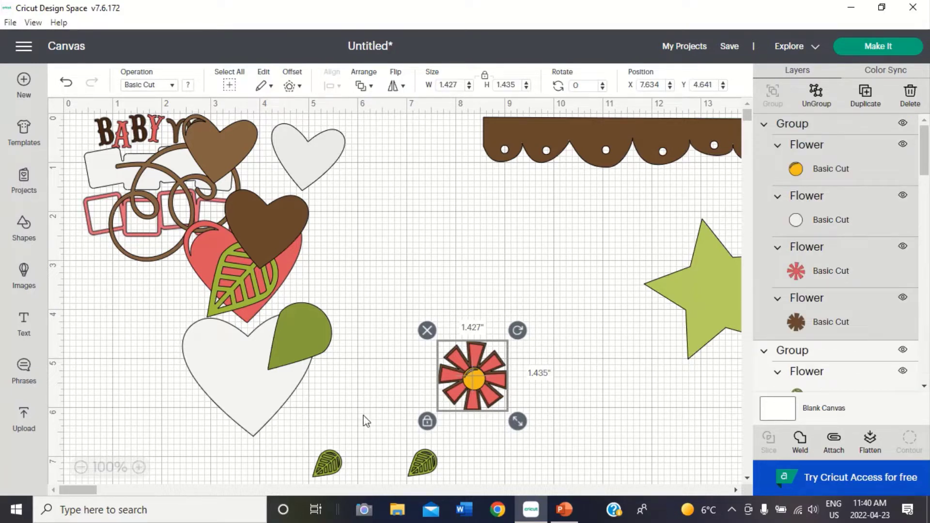
- Place the two small leaves along the flower's lower-left petals, one rotated to 329.34°, and group them with the flower
left_click(326, 469)
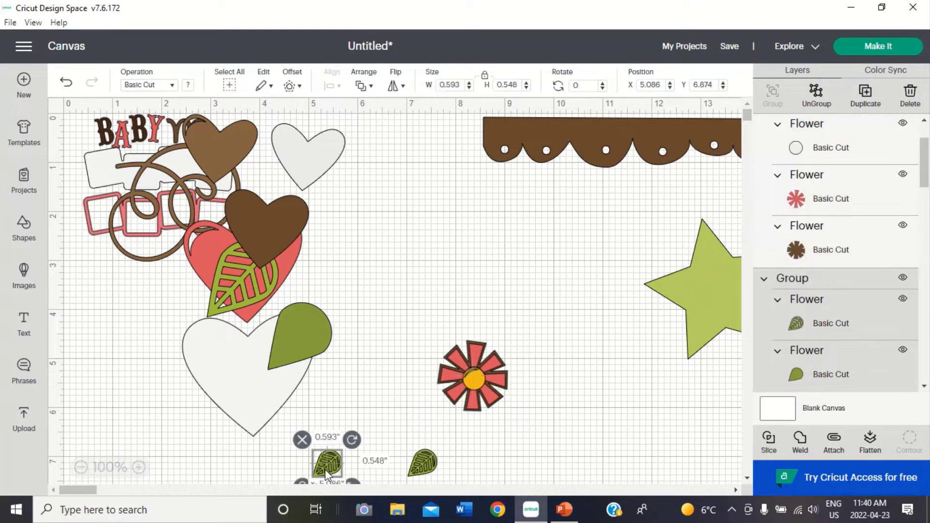
left_click_drag(327, 468, 438, 396)
left_click_drag(420, 463, 467, 405)
left_click_drag(460, 446, 456, 400)
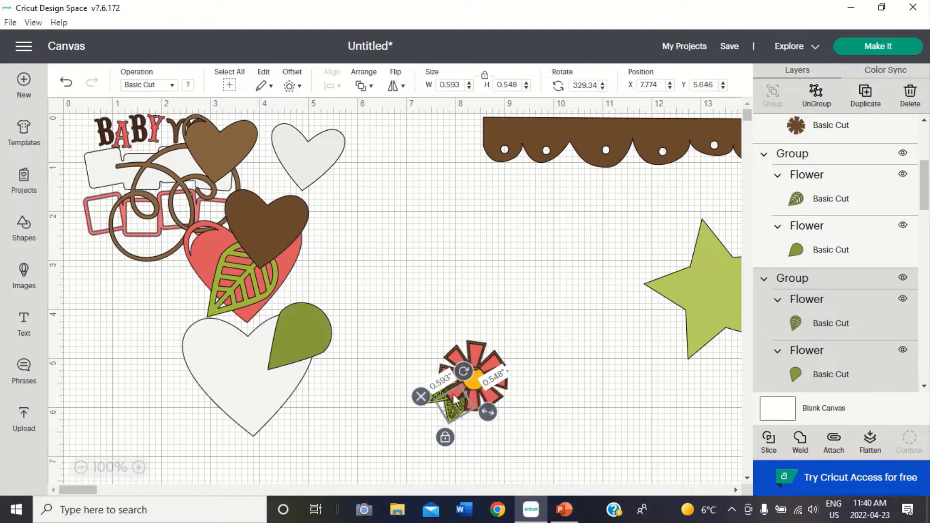
left_click_drag(407, 323, 539, 461)
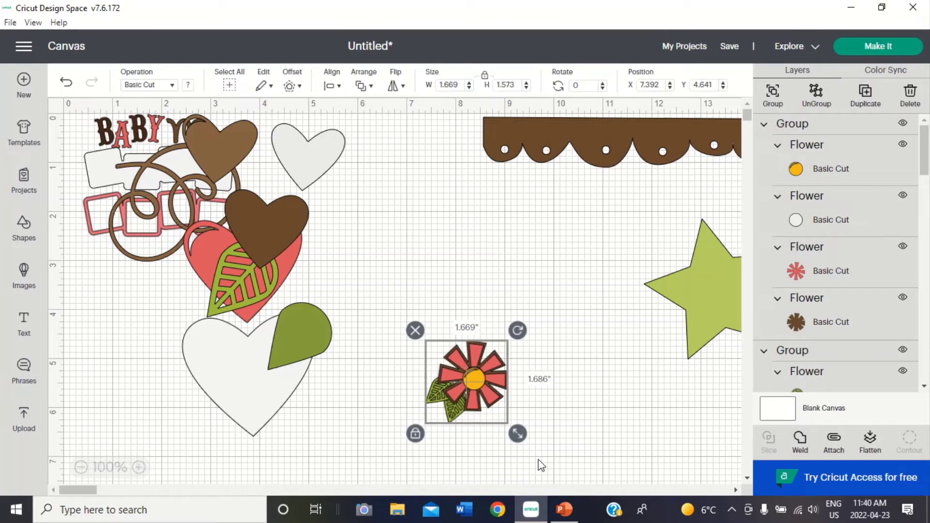
left_click(771, 94)
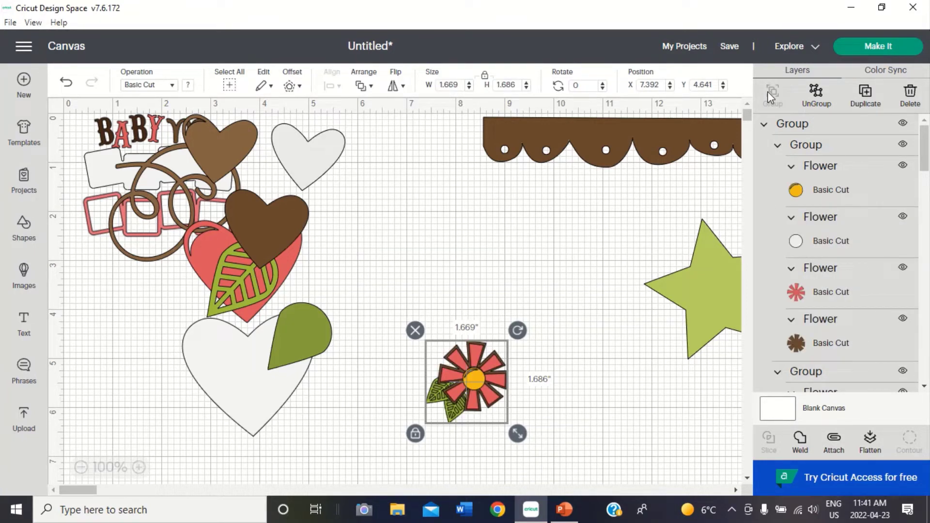
- Move the large leaf set to the right of the flower and the pink heart set below the title pieces
left_click_drag(233, 283, 613, 399)
left_click_drag(245, 289, 159, 349)
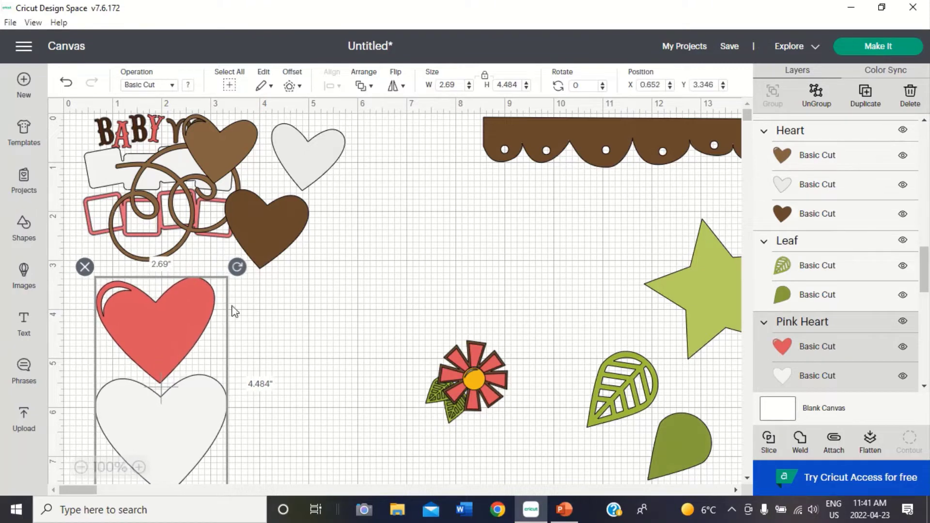
- Ungroup the pink heart set, stack the red heart on its white backing, and group the two layers
left_click(814, 103)
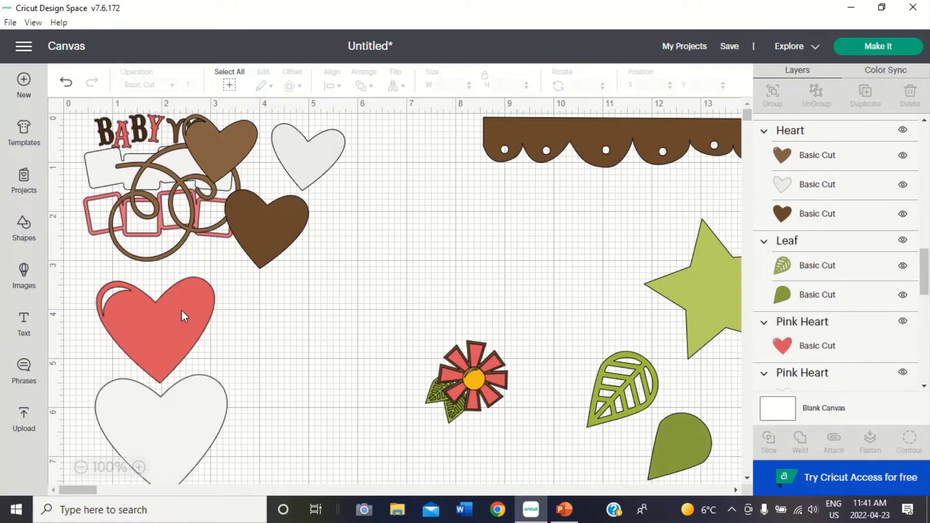
left_click_drag(179, 312, 184, 415)
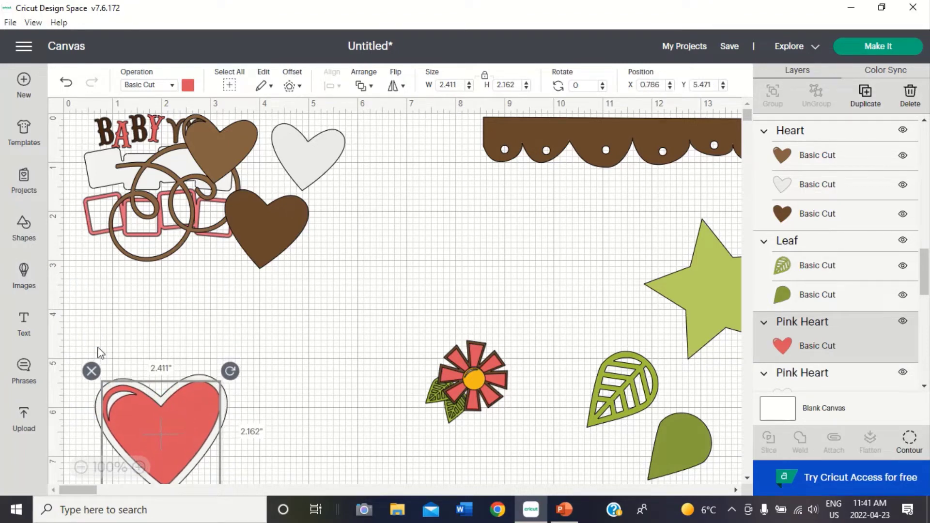
left_click(72, 346)
left_click_drag(71, 342, 287, 498)
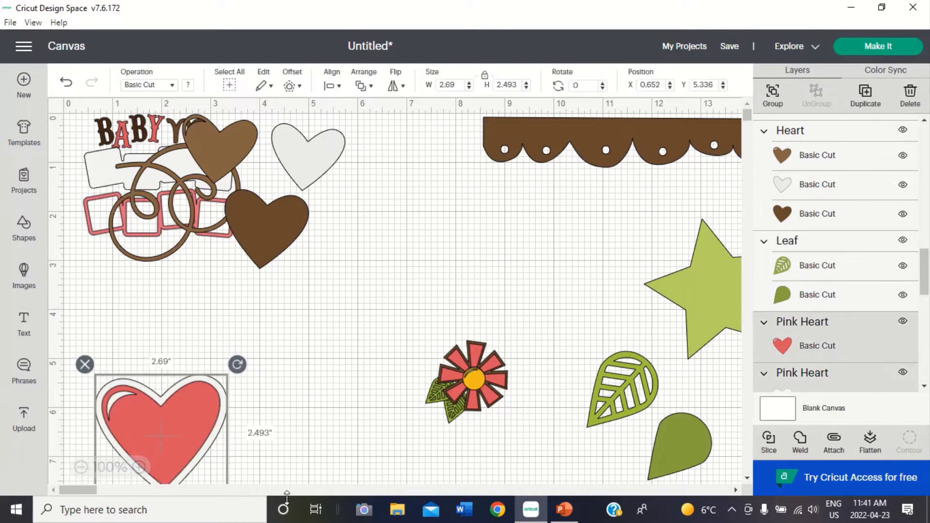
left_click(773, 95)
- Separate the brown heart set, stack its white and light brown hearts on the dark brown heart, and group them
left_click(283, 234)
left_click_drag(283, 234, 391, 275)
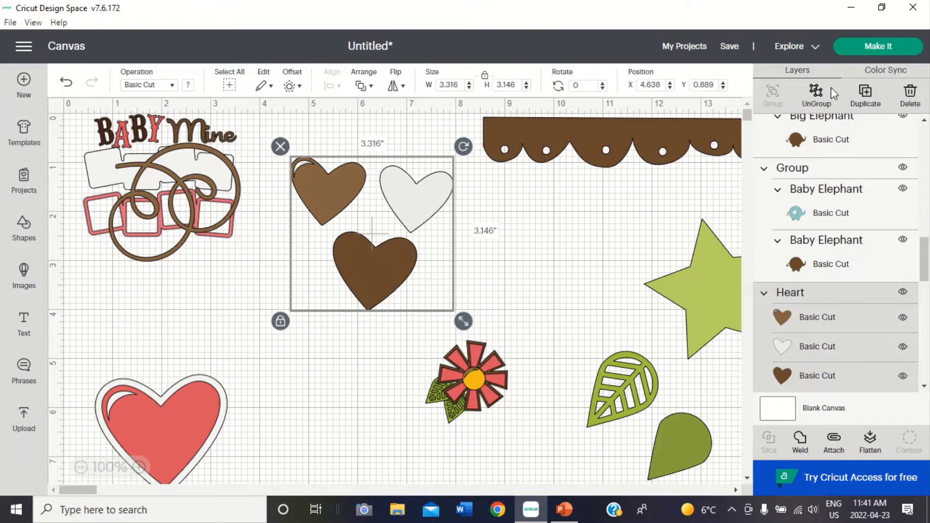
left_click(816, 94)
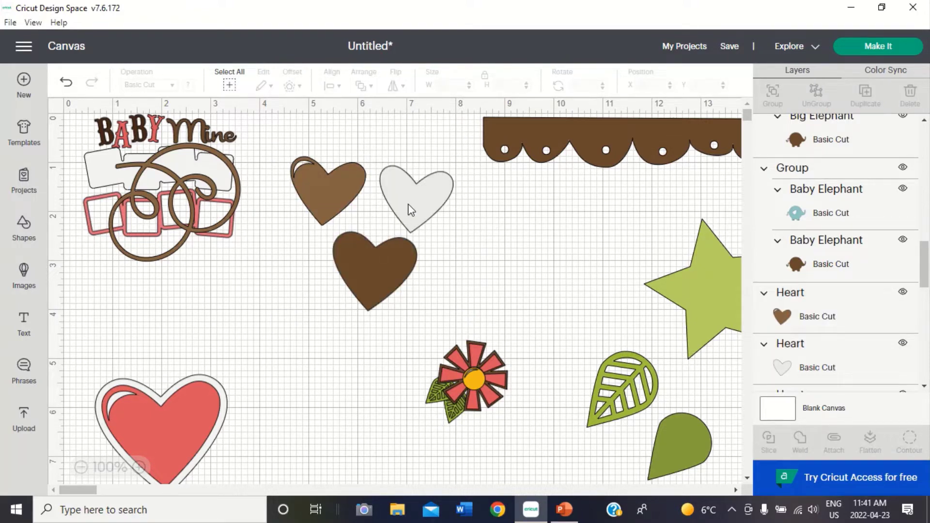
left_click_drag(410, 209, 368, 275)
left_click(327, 192)
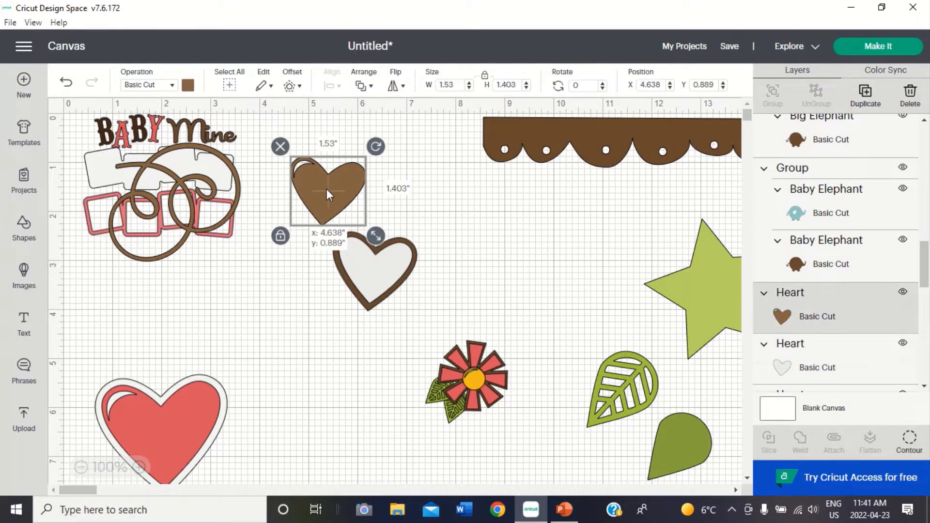
left_click_drag(326, 191, 374, 269)
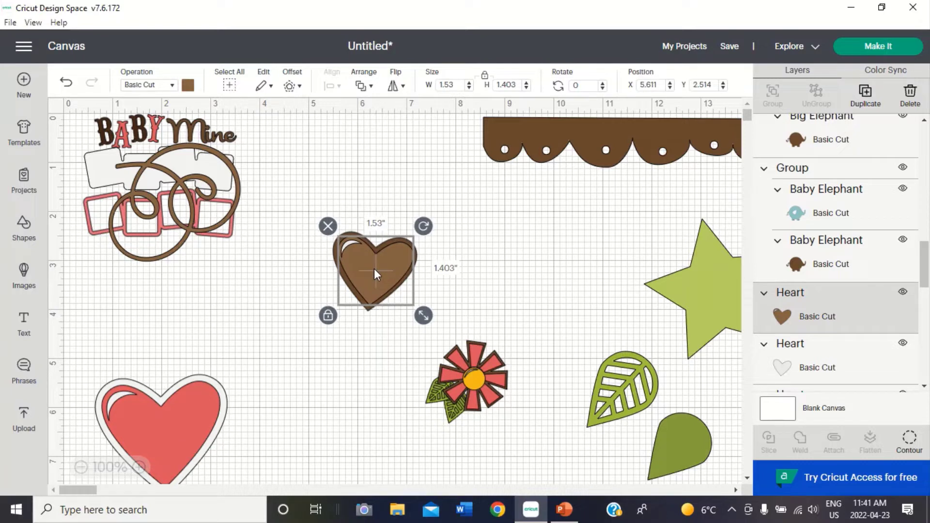
left_click_drag(297, 199, 441, 337)
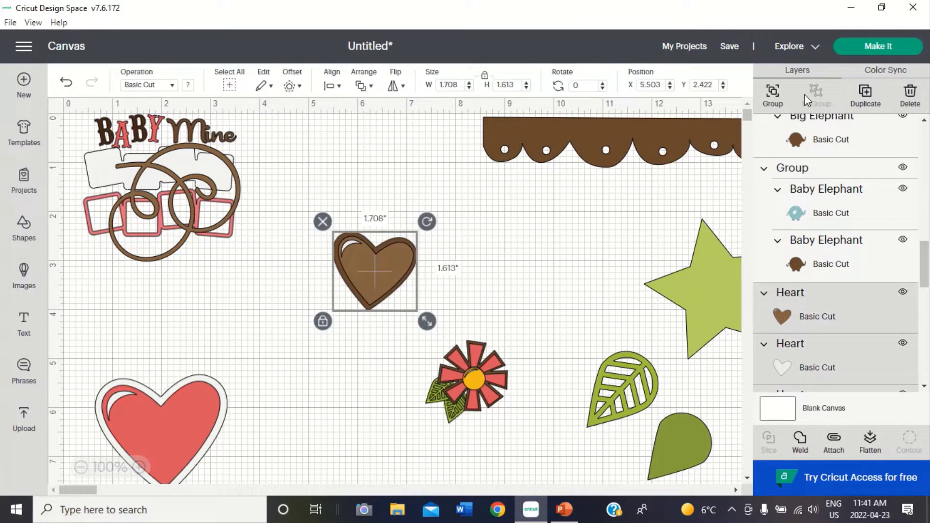
left_click(773, 95)
- Move the swirl beside the pink heart and lay the pink square frames over the white title backing
left_click(181, 215)
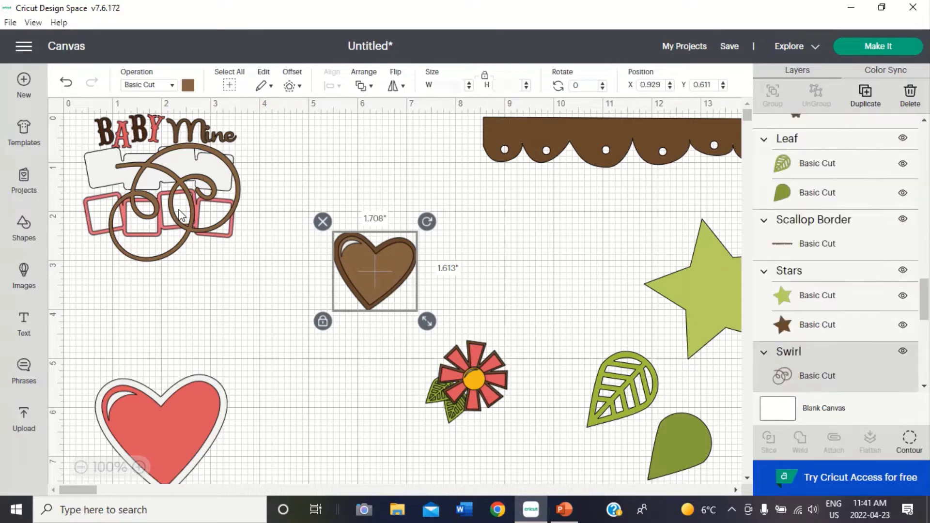
left_click_drag(180, 215, 349, 442)
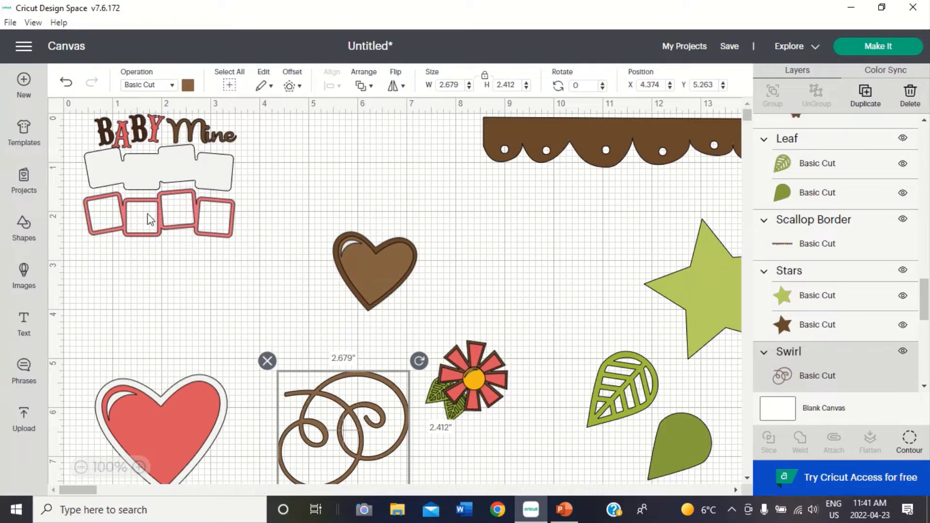
left_click(191, 210)
left_click_drag(191, 210, 184, 164)
- Position the Baby Mine letters inside the pink frames and group the complete title
left_click_drag(226, 136, 214, 167)
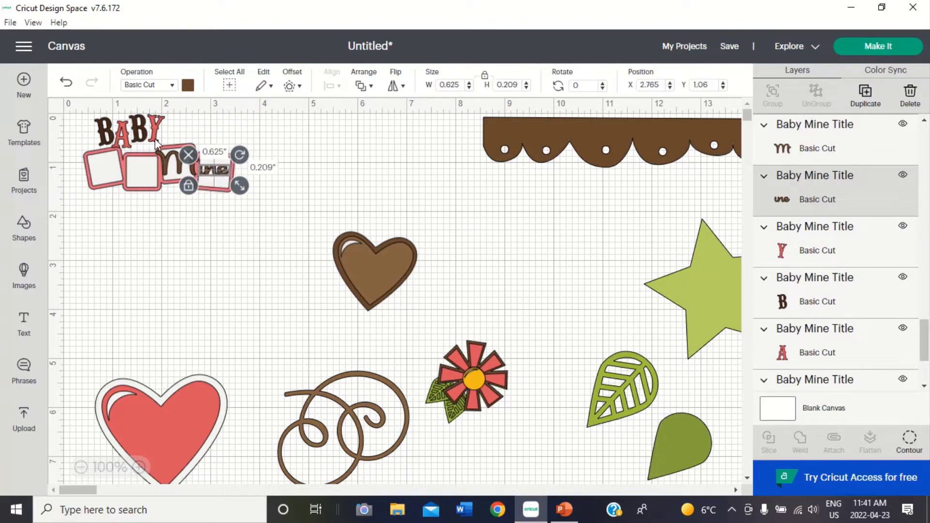
left_click_drag(113, 130, 116, 161)
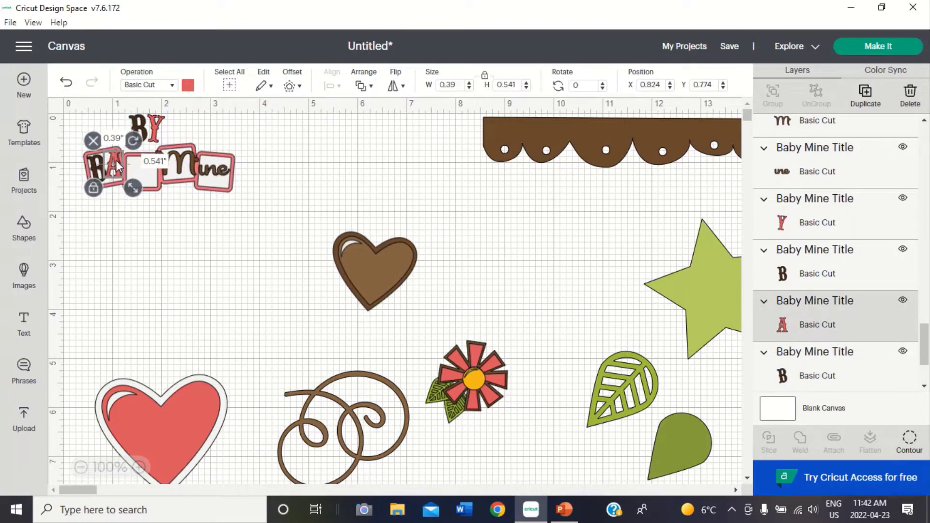
left_click_drag(139, 130, 134, 174)
left_click_drag(154, 125, 134, 179)
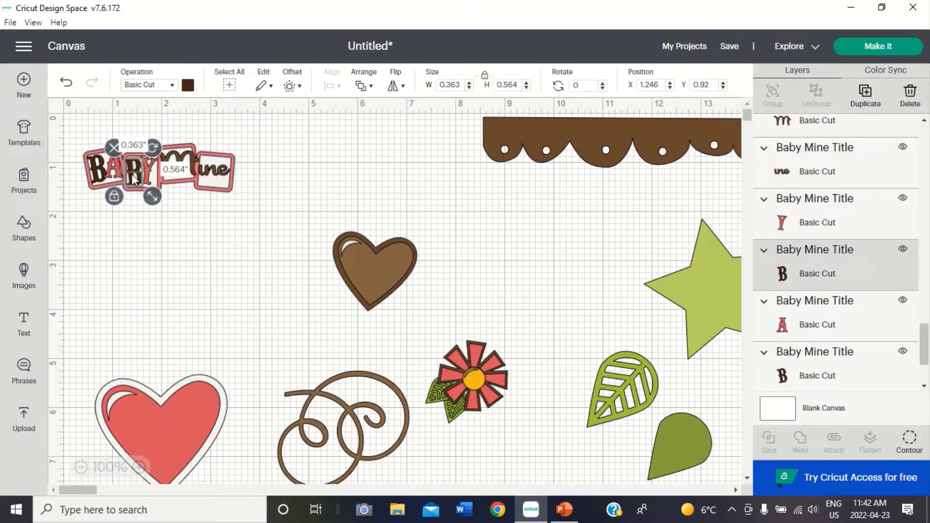
left_click_drag(72, 128, 285, 229)
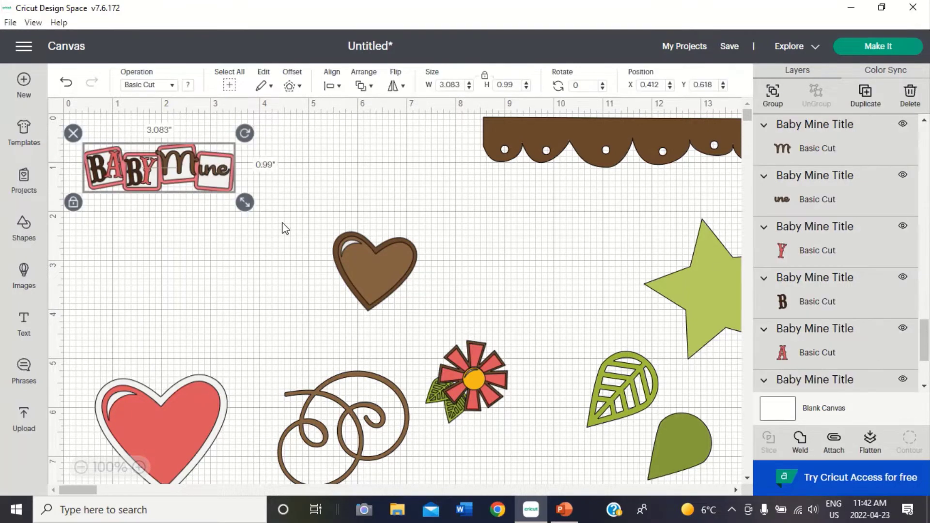
left_click(771, 97)
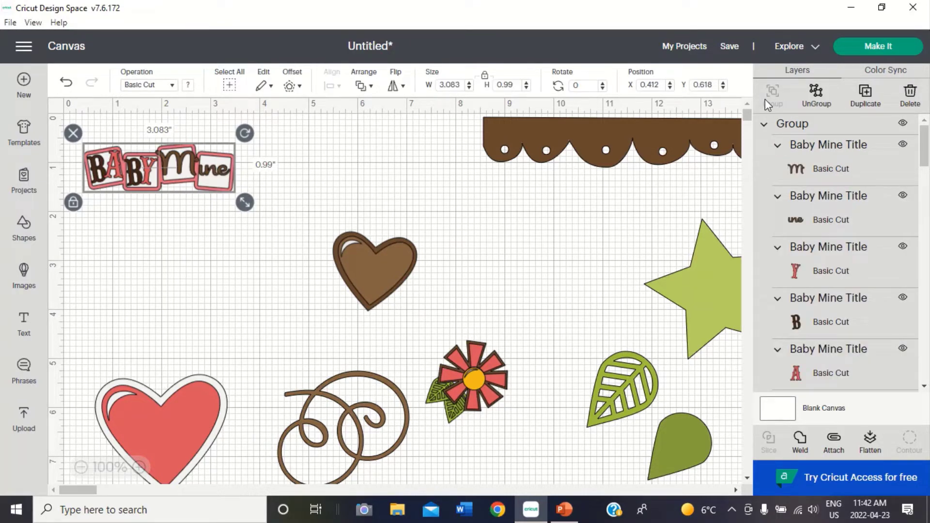
- Move the title under the scallop border, the brown heart below the title, and the flower beneath the star
left_click_drag(168, 174, 606, 204)
left_click_drag(384, 269, 631, 281)
left_click_drag(497, 394, 768, 396)
- Ungroup the large leaf set and stack the veined leaf on its solid green backing
left_click(625, 396)
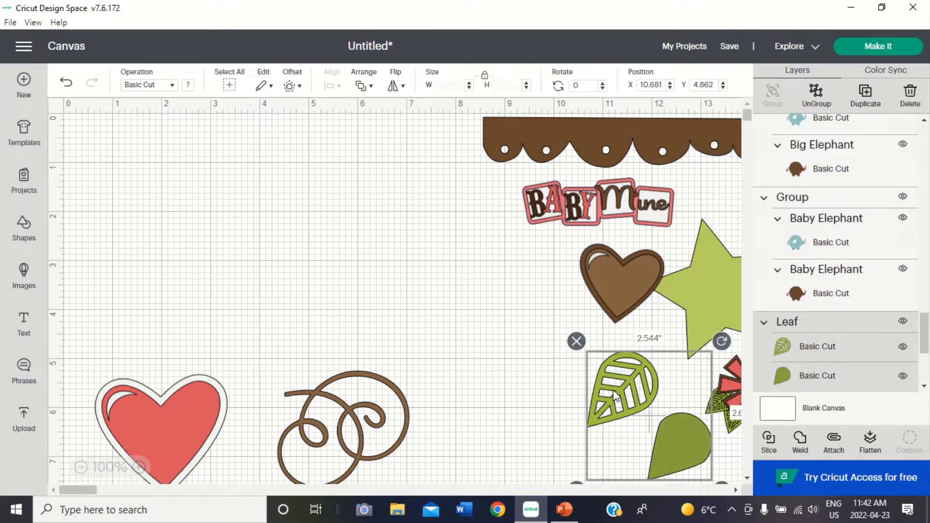
left_click(818, 104)
left_click_drag(625, 388, 676, 441)
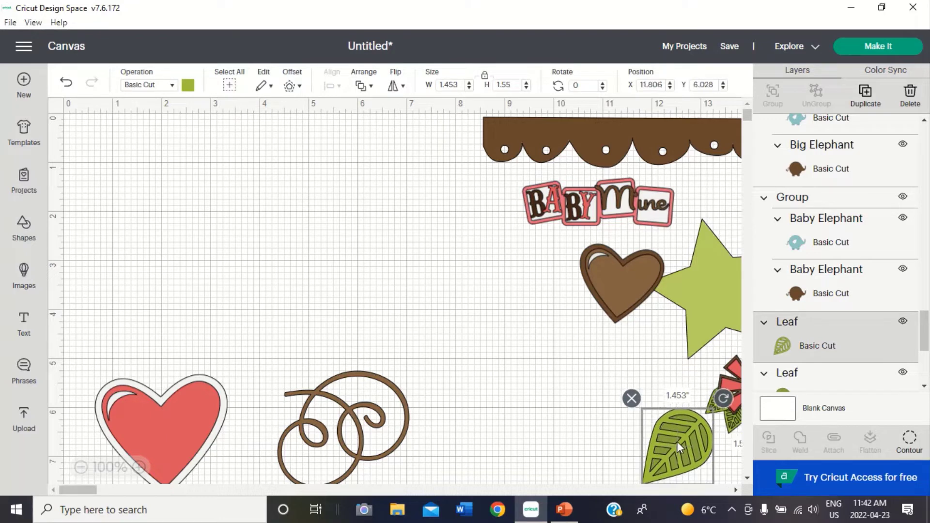
- Move both large leaf layers into the empty canvas area, stack them again, and group them
left_click(587, 399)
left_click_drag(624, 384, 727, 511)
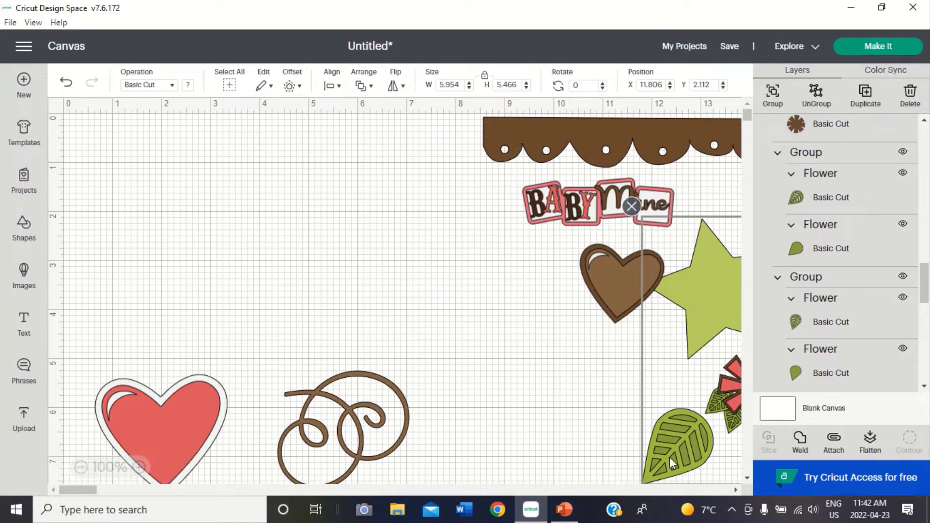
left_click_drag(682, 457, 413, 281)
left_click_drag(674, 479, 406, 268)
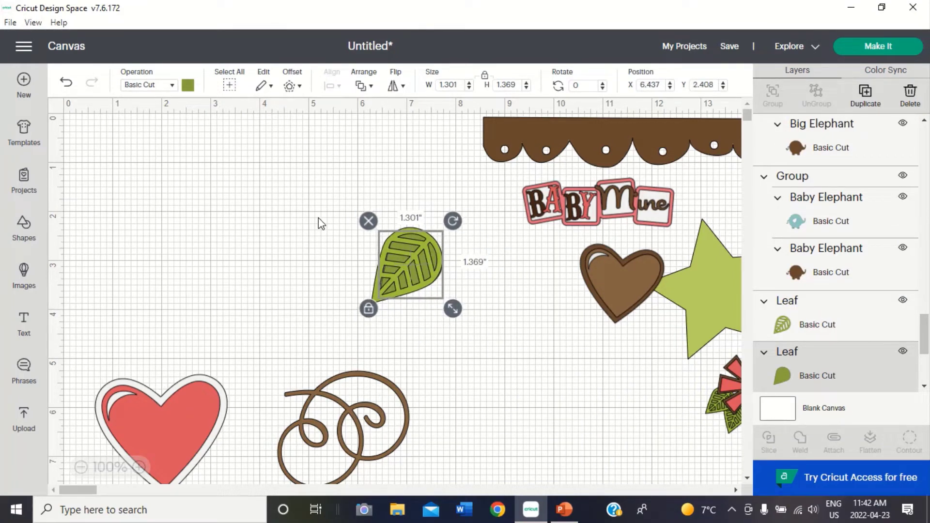
left_click_drag(318, 218, 479, 322)
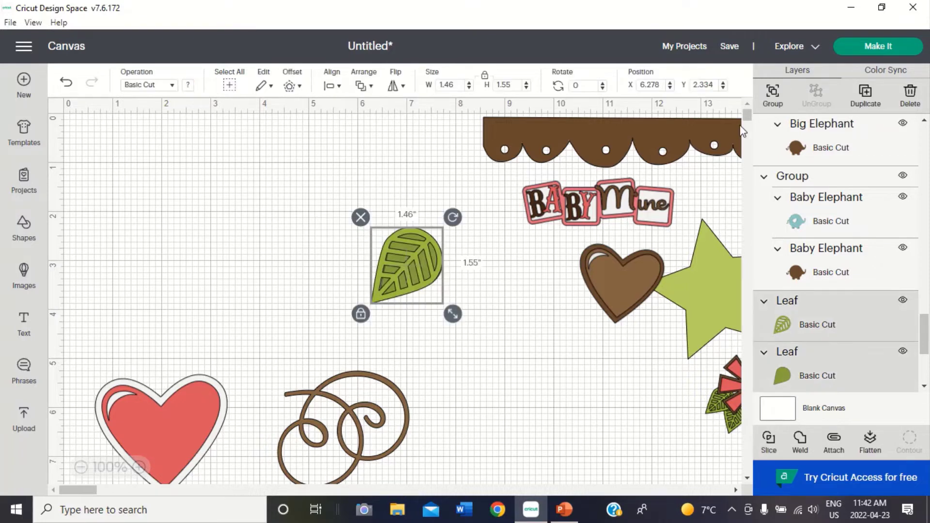
left_click(772, 93)
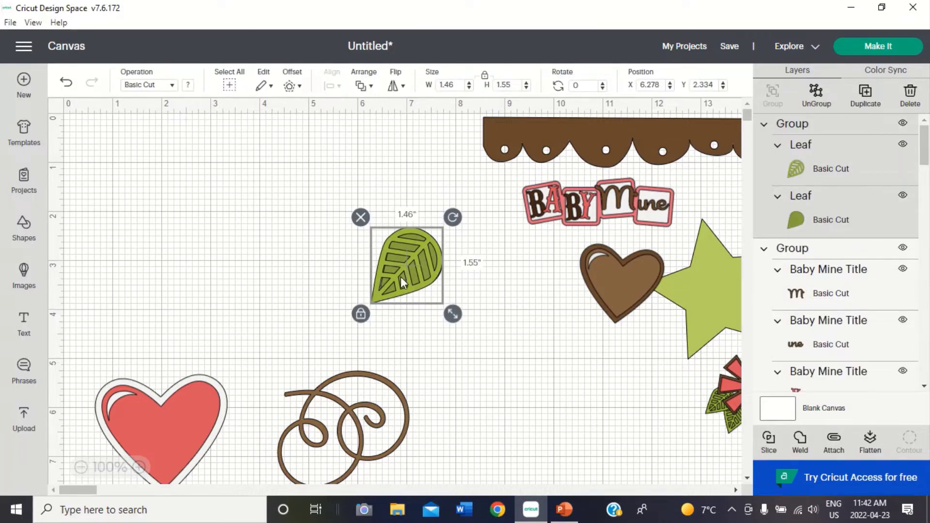
- Move the grouped leaf, the swirl and the pink heart over to the other finished elements to clear the canvas
left_click_drag(400, 277, 717, 479)
left_click_drag(743, 449, 768, 455)
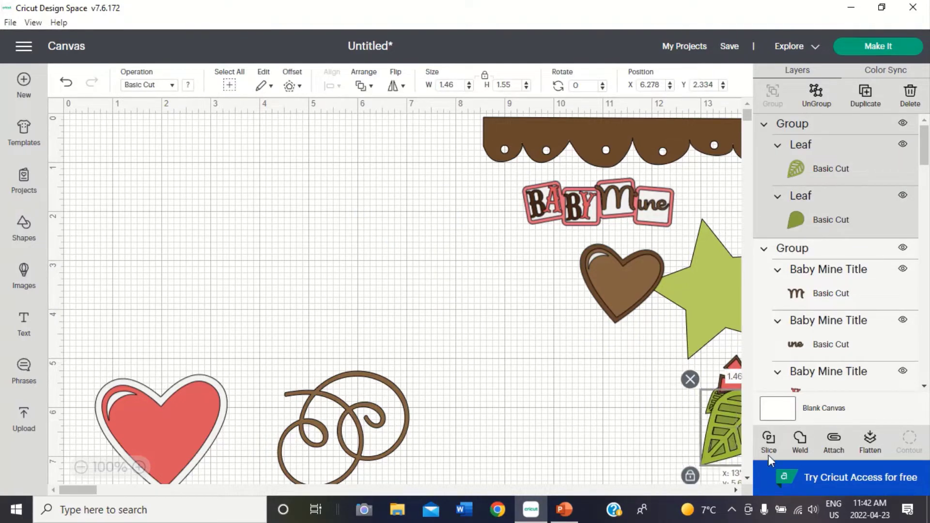
left_click_drag(320, 449, 708, 451)
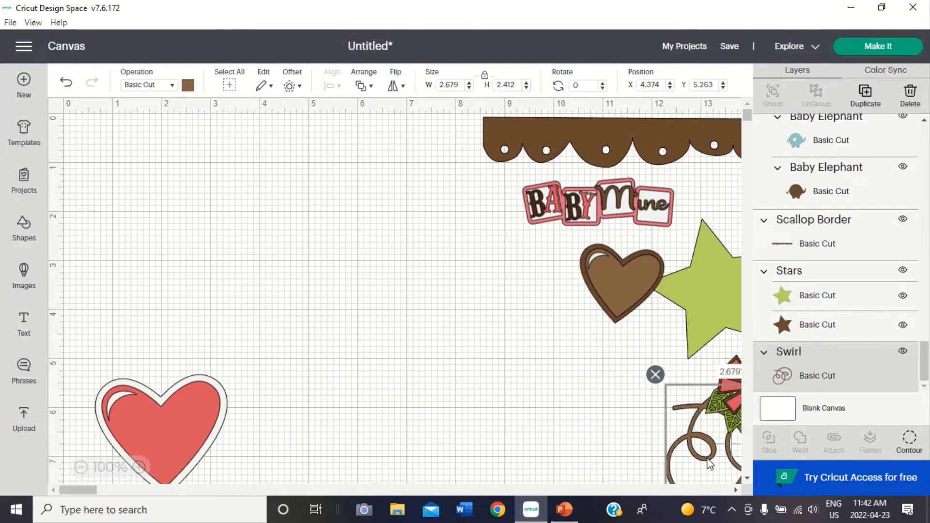
left_click(183, 435)
left_click_drag(182, 435, 671, 374)
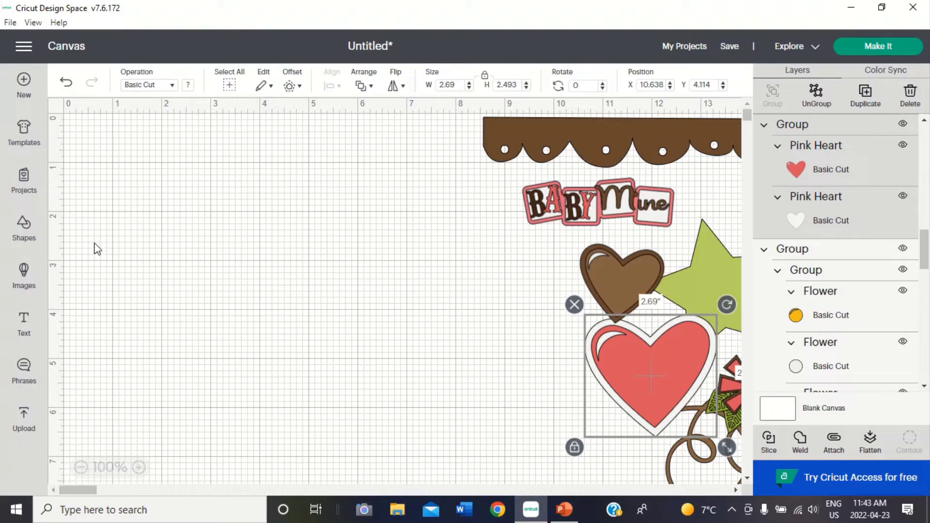
- Add a basic square to the canvas and size it to 12 by 12 inches
left_click(23, 227)
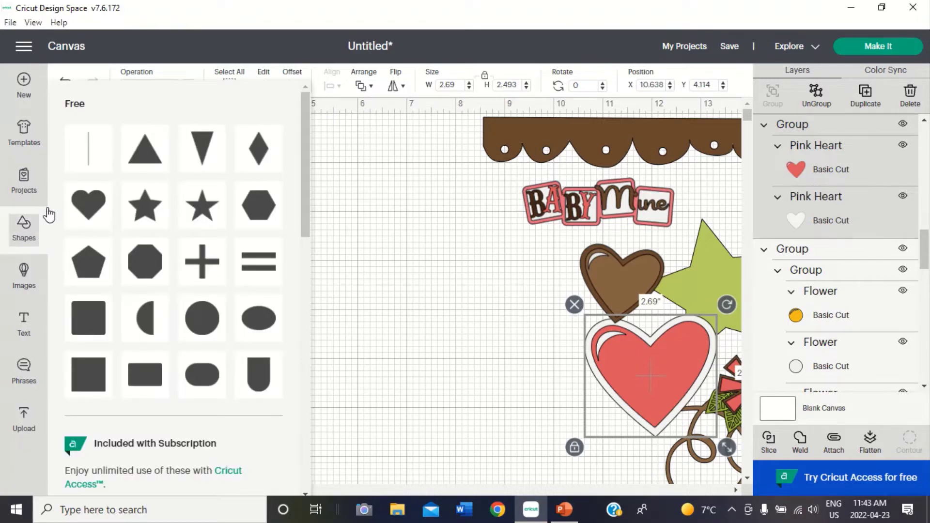
left_click(87, 373)
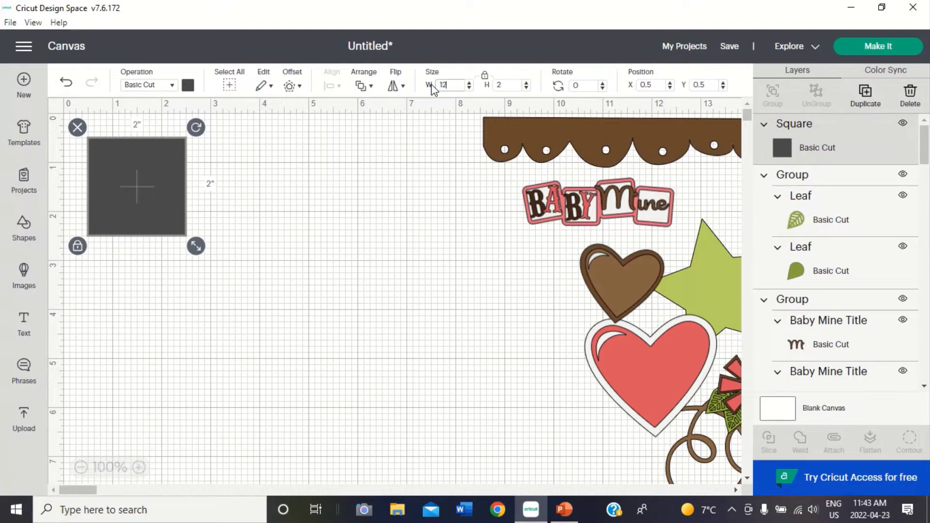
left_click(431, 86)
type("12")
key("Return")
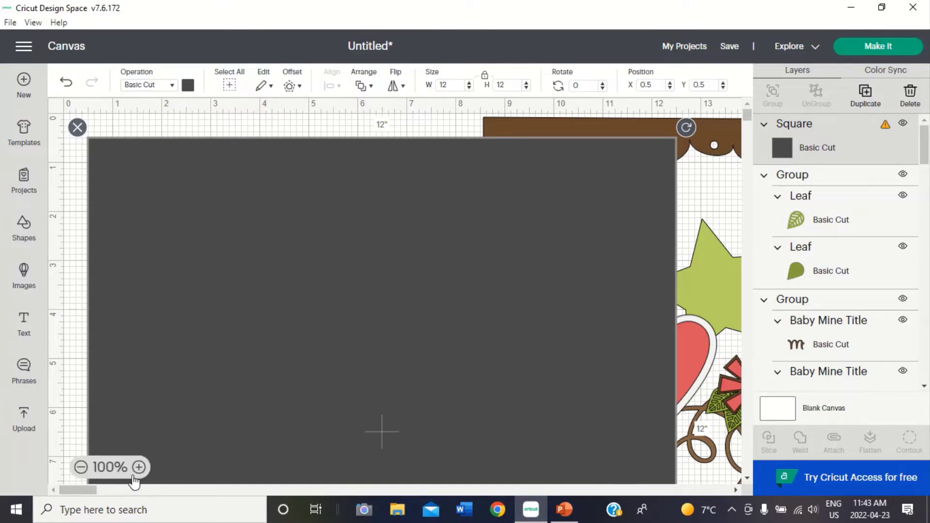
left_click(80, 467)
left_click(81, 467)
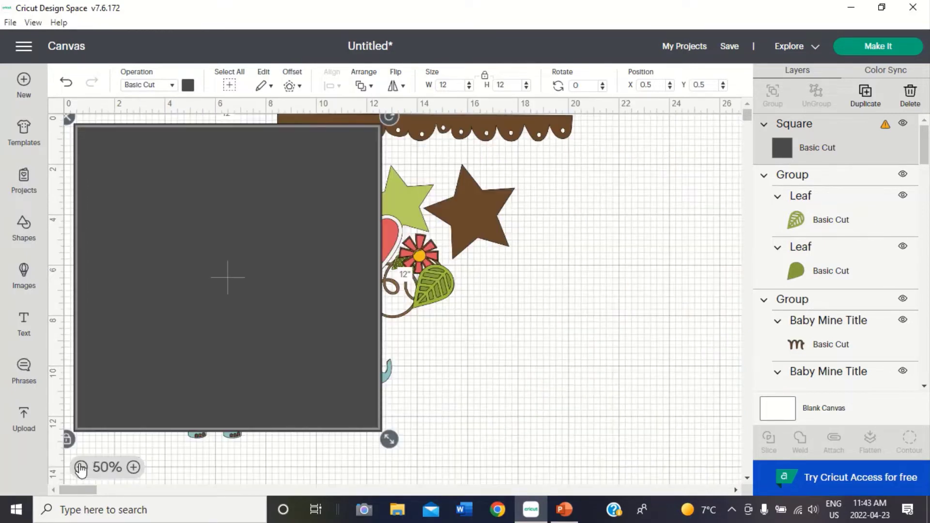
- Move the 12-inch square out of the way and shift the scallop border, title and stars further right
left_click(268, 397)
left_click_drag(268, 396, 742, 522)
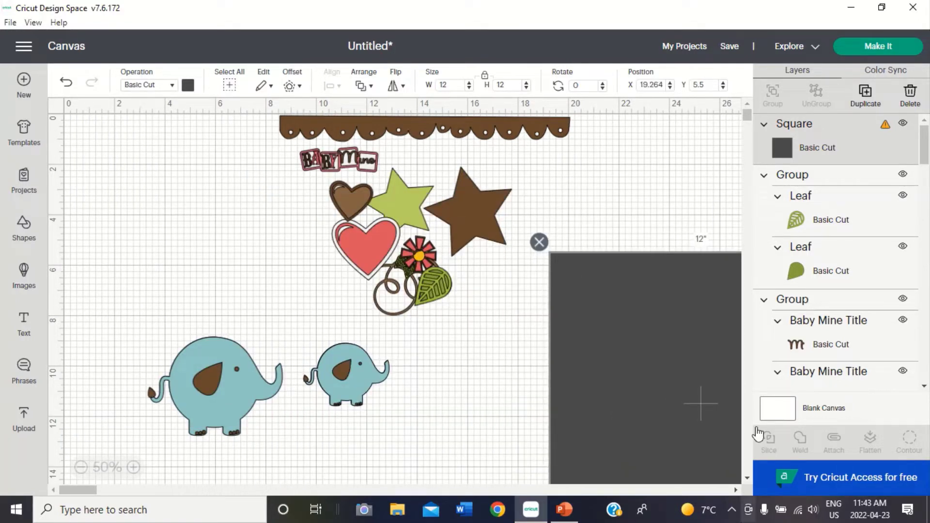
left_click_drag(507, 137, 660, 130)
left_click_drag(339, 160, 535, 158)
left_click_drag(464, 225, 612, 215)
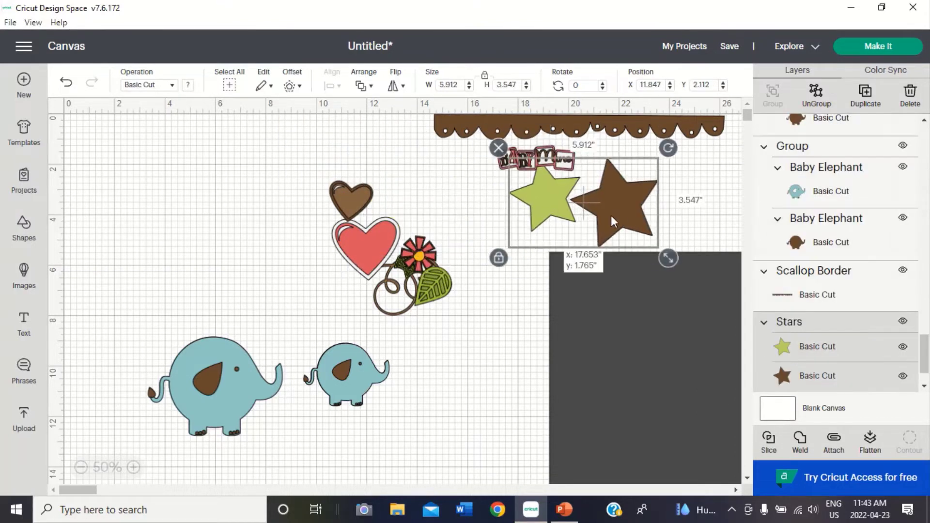
- Move the pink heart, swirl, leaf, flower and brown heart beside the stars, and the baby elephant beyond the brown star
left_click_drag(361, 255, 516, 287)
left_click_drag(390, 290, 523, 406)
left_click_drag(431, 286, 491, 384)
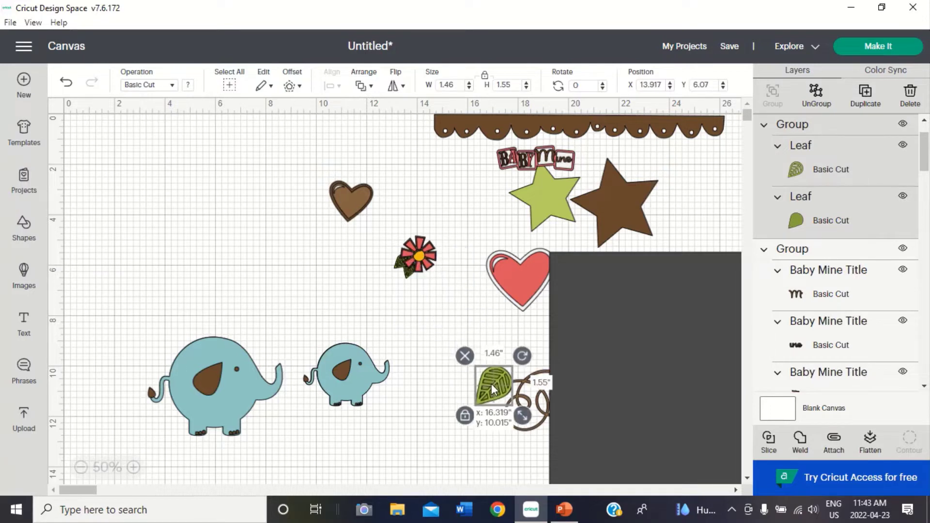
left_click_drag(420, 249, 517, 335)
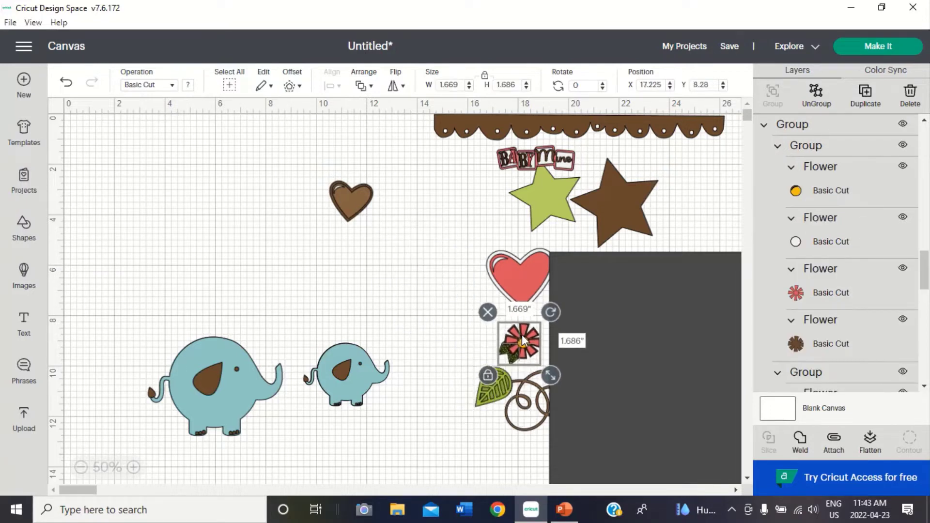
left_click_drag(366, 208, 486, 203)
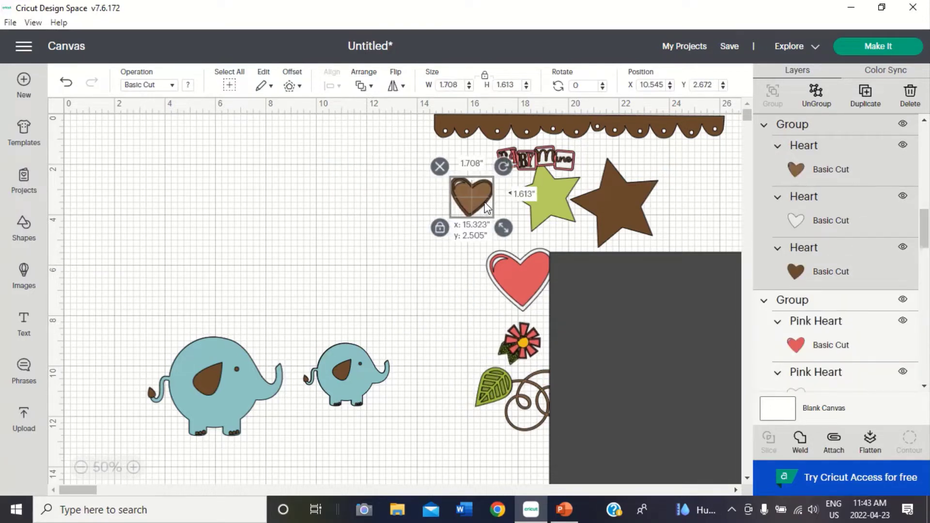
left_click_drag(365, 361, 704, 170)
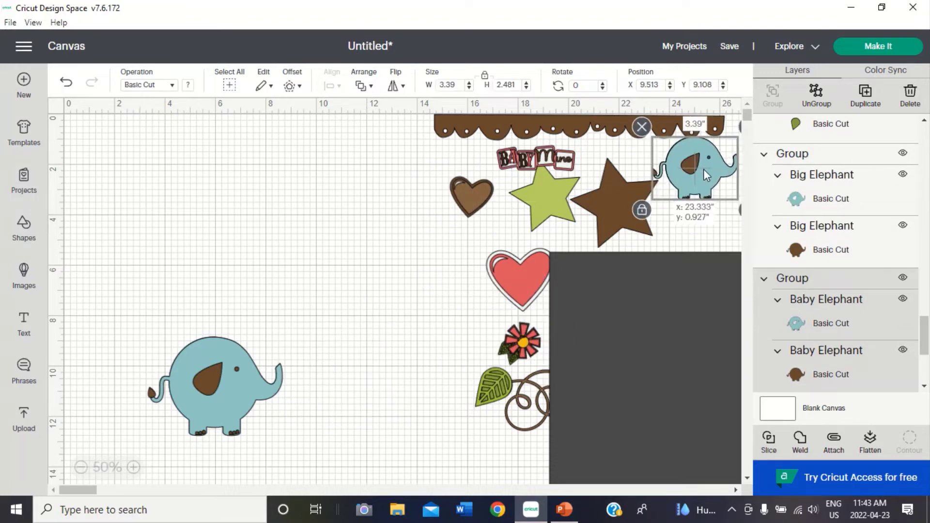
- Move the big elephant below the swirl and place the 12-inch square in the cleared area near the canvas origin
left_click(230, 393)
left_click_drag(230, 394, 553, 489)
left_click(648, 335)
left_click_drag(649, 335, 178, 209)
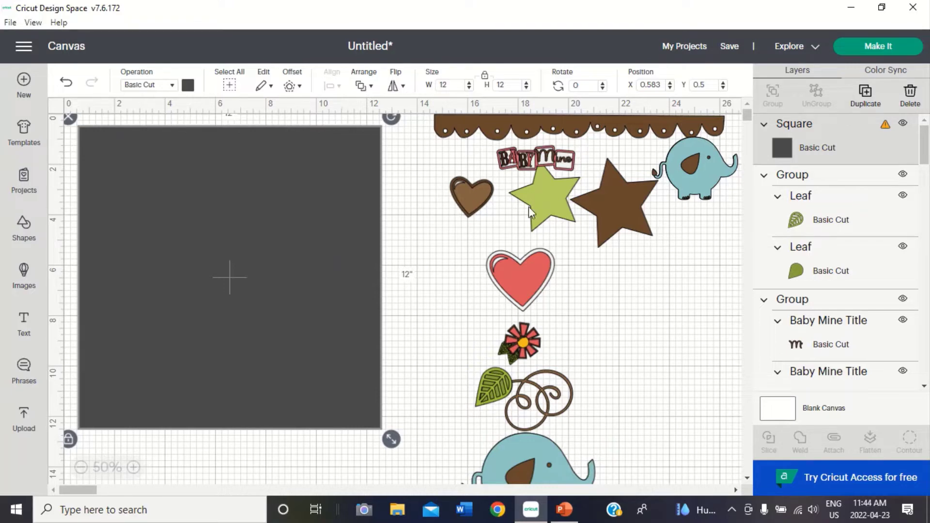
- Change the 12-inch square's color to pale yellow
left_click(188, 85)
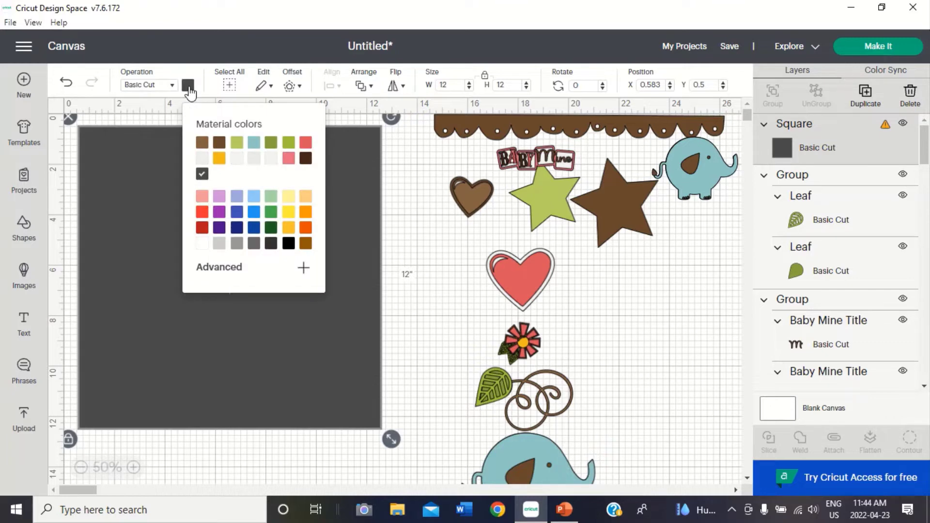
left_click(219, 197)
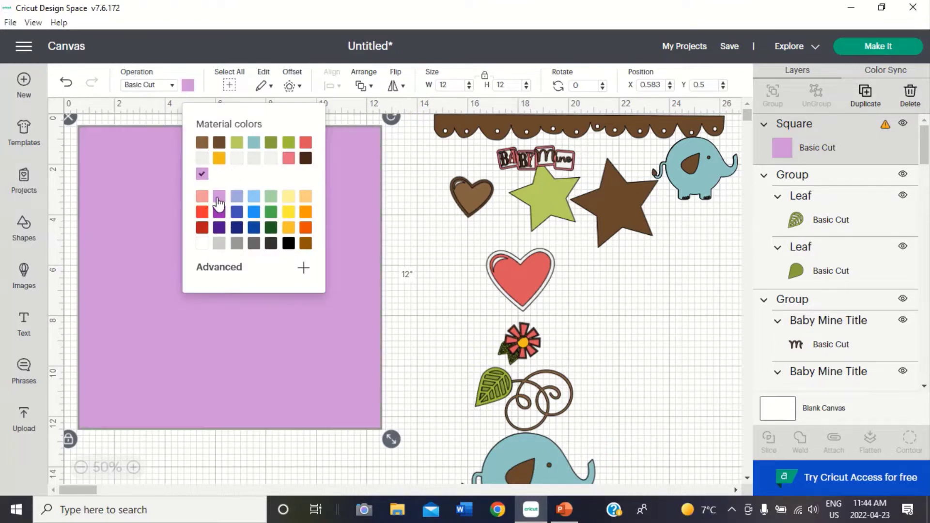
left_click(289, 199)
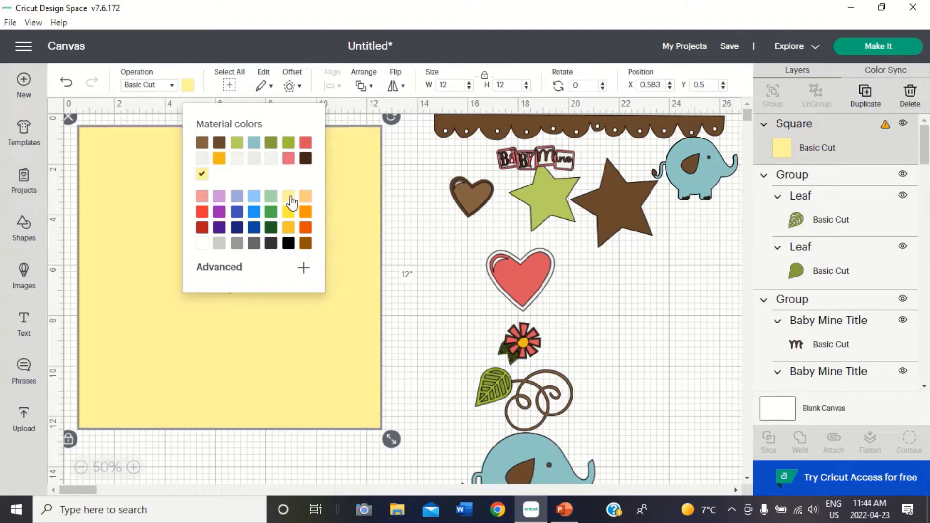
left_click(423, 354)
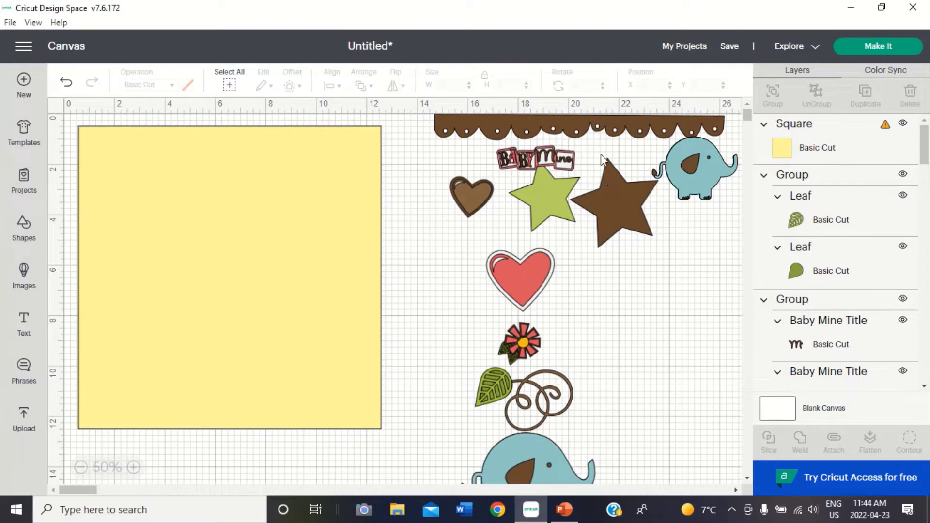
- Send the yellow square to the back and place the scallop border along its top edge
mouse_move(589, 127)
left_mouse_down()
mouse_move(512, 157)
mouse_move(414, 146)
mouse_move(264, 146)
mouse_move(241, 156)
mouse_move(610, 121)
mouse_move(594, 137)
left_mouse_up()
left_click(306, 226)
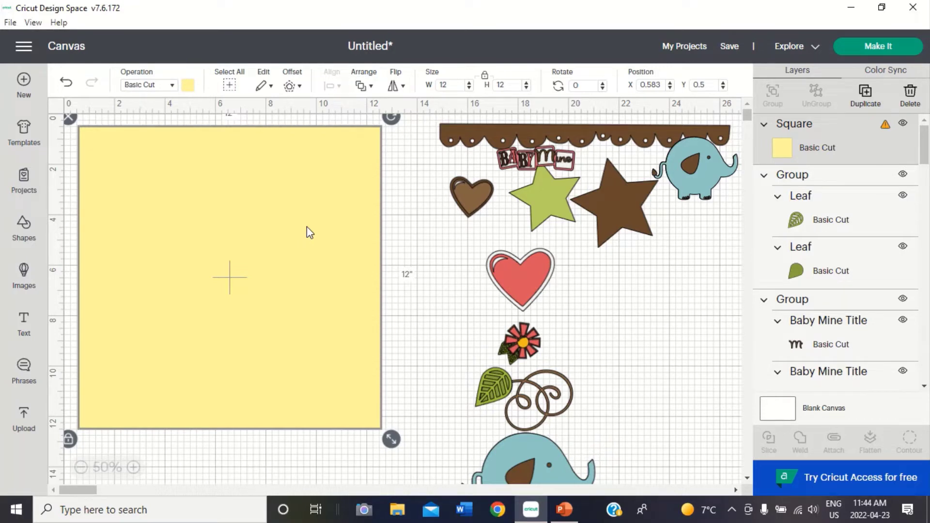
right_click(310, 233)
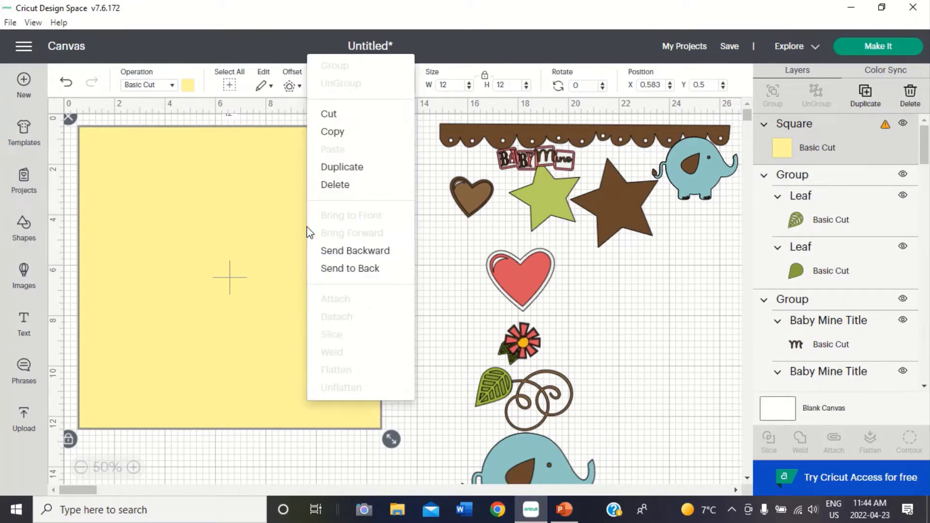
left_click(334, 269)
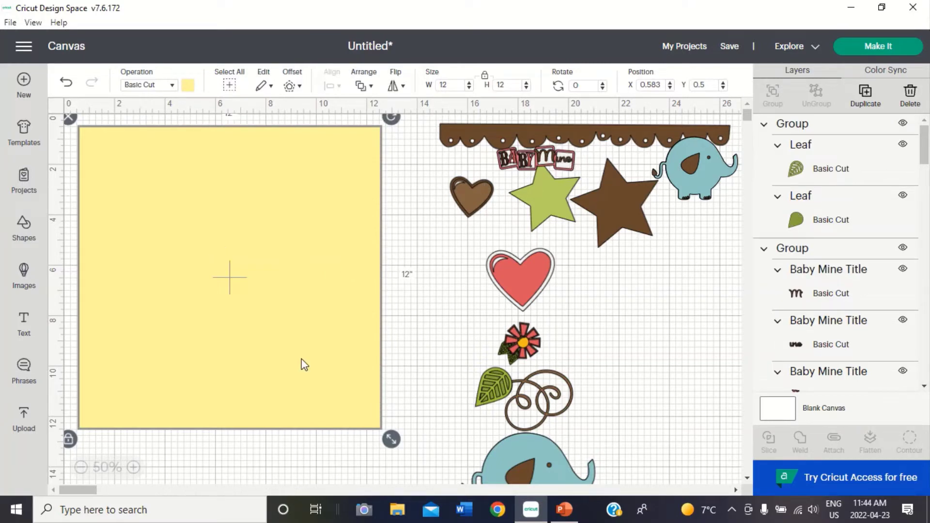
left_click_drag(560, 138, 207, 139)
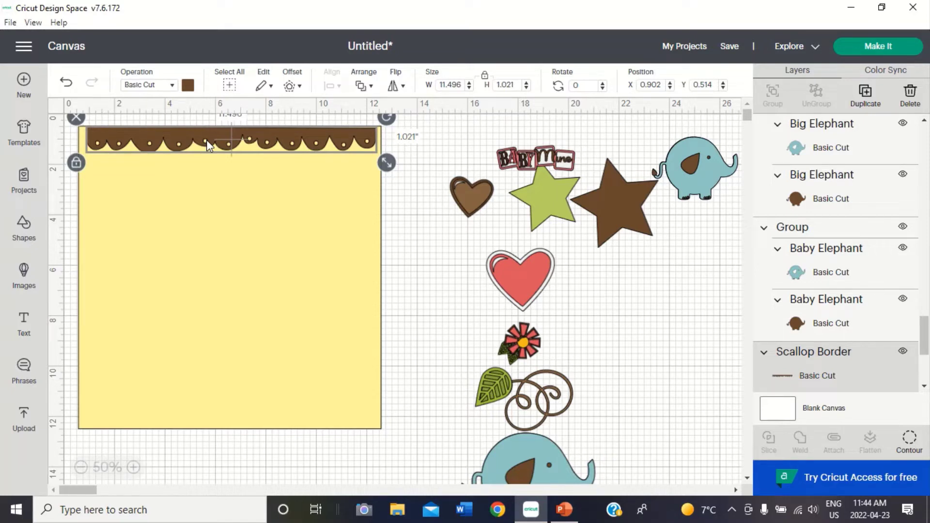
- Duplicate the scallop border, flip the copy vertically, and place it along the yellow square's bottom edge
left_click(865, 93)
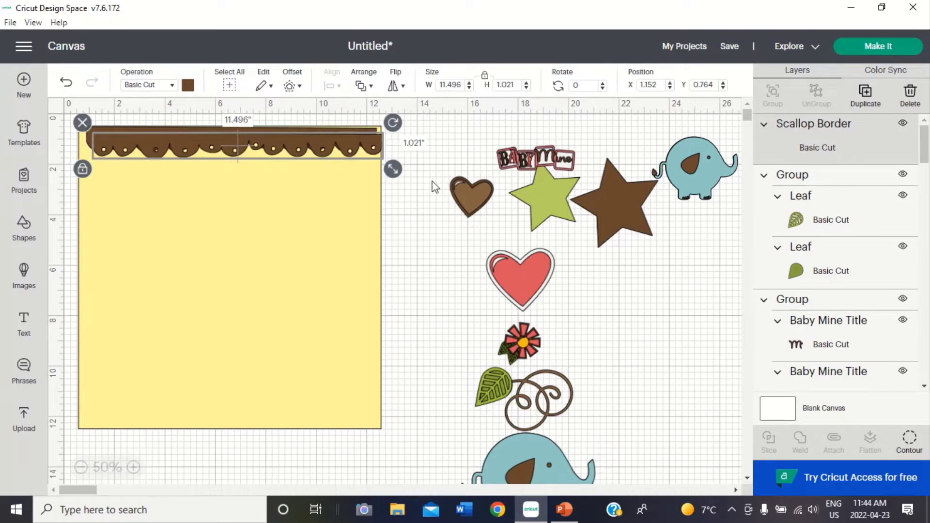
left_click_drag(299, 158, 297, 212)
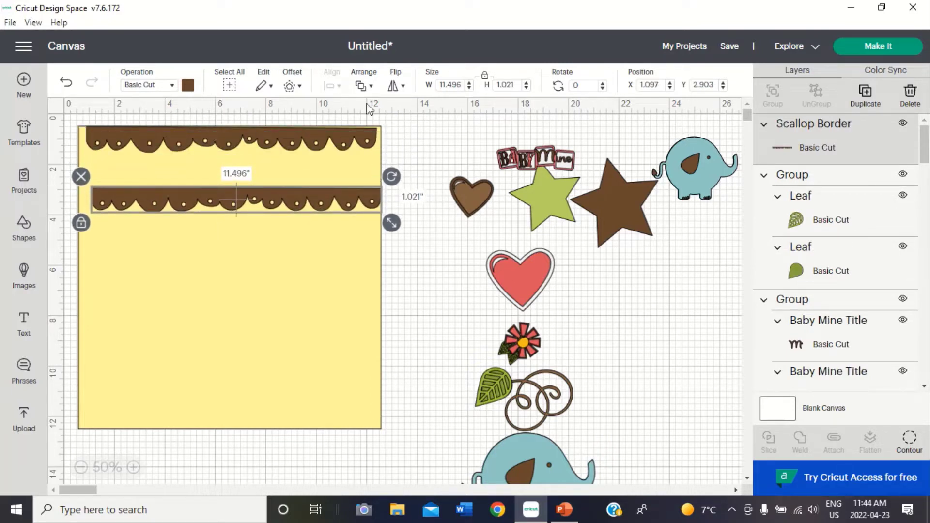
left_click(394, 87)
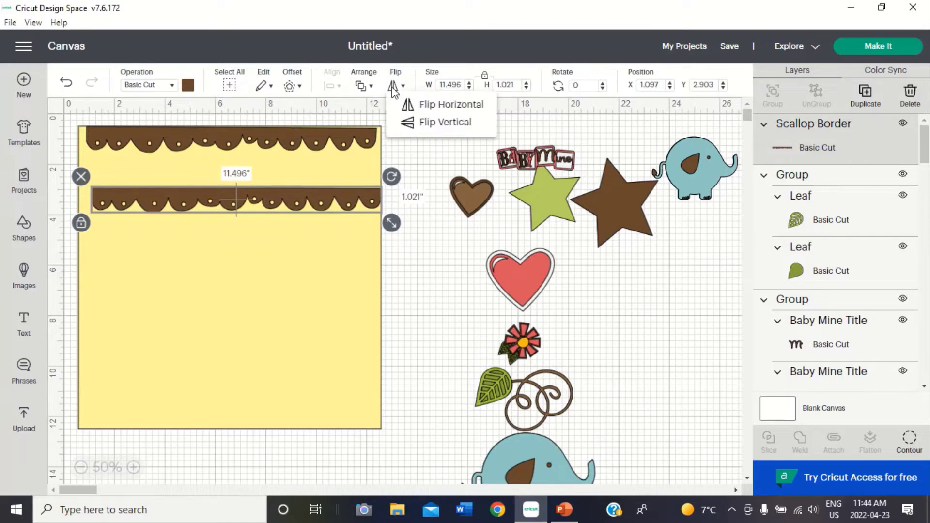
left_click(411, 124)
left_click_drag(326, 203, 320, 421)
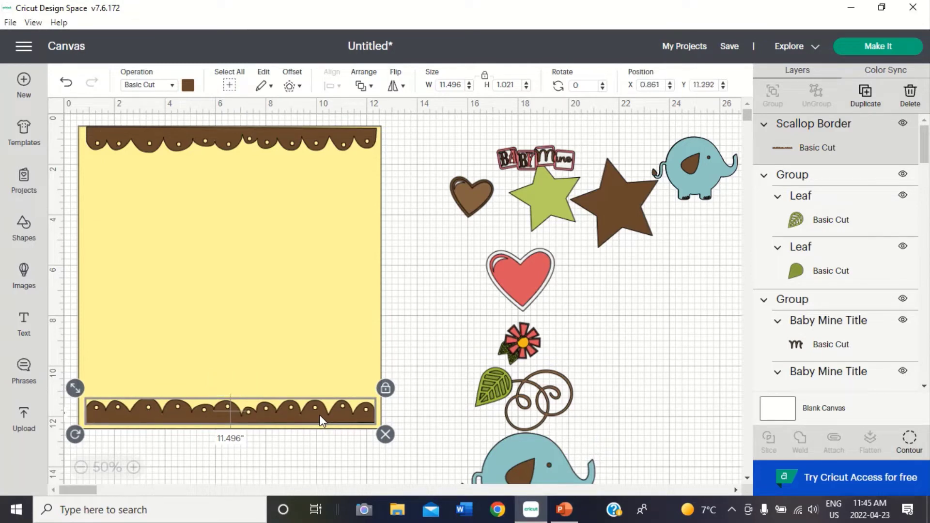
- Move the big elephant up beside the swirl and add a 4.25-inch square on the yellow page
left_click_drag(545, 467, 642, 349)
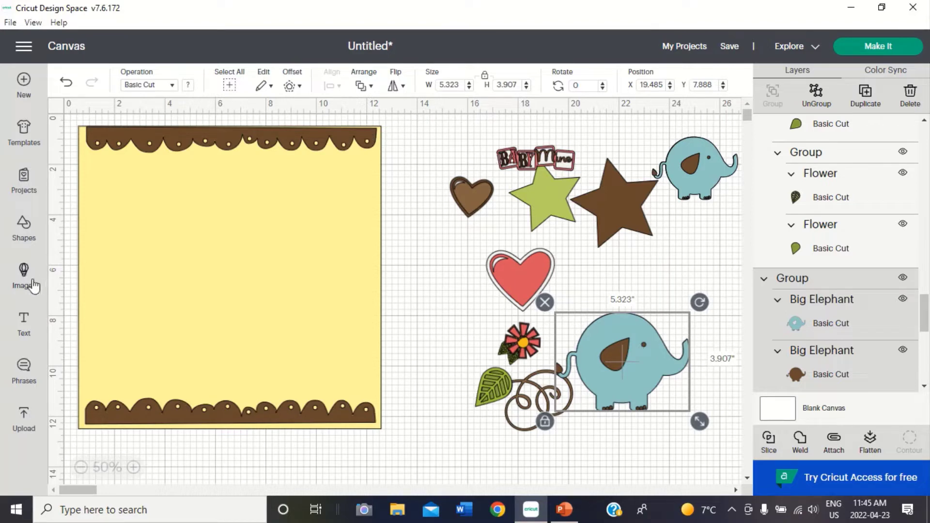
left_click(23, 240)
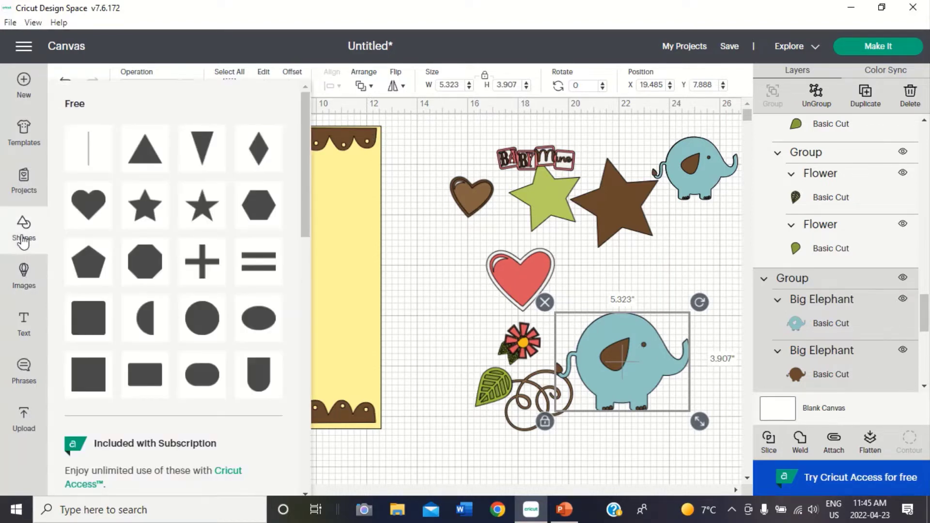
left_click(83, 383)
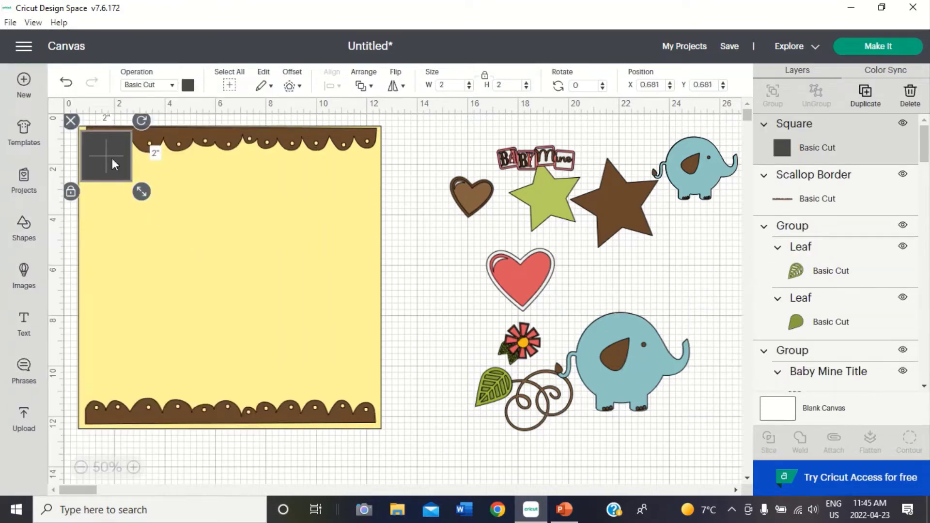
left_click_drag(112, 160, 253, 237)
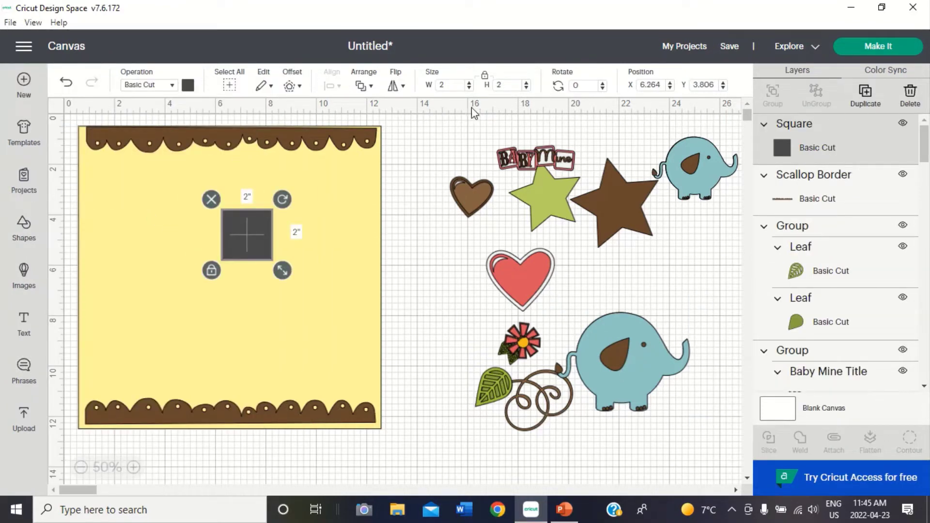
left_click(452, 85)
key("BackSpace")
type("4.25")
key("Return")
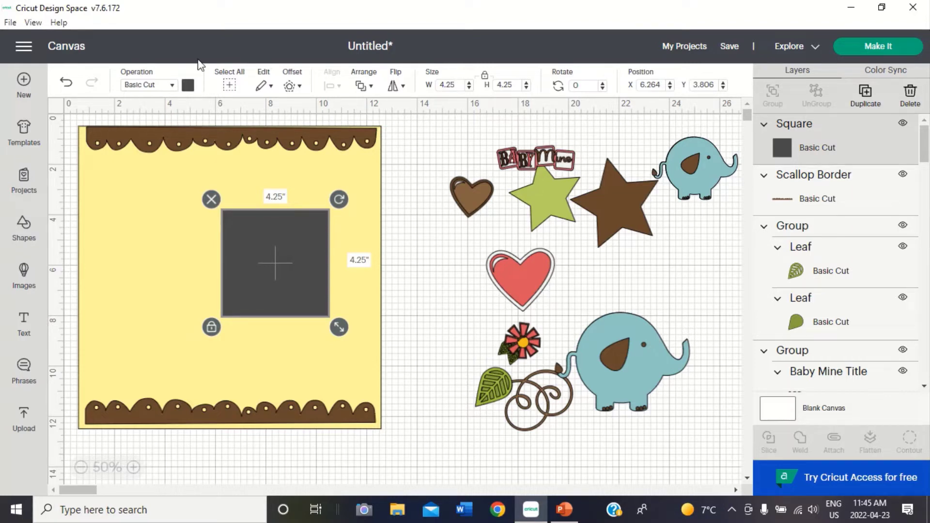
- Color the 4.25-inch square white and move it toward the right side of the yellow page
left_click(187, 89)
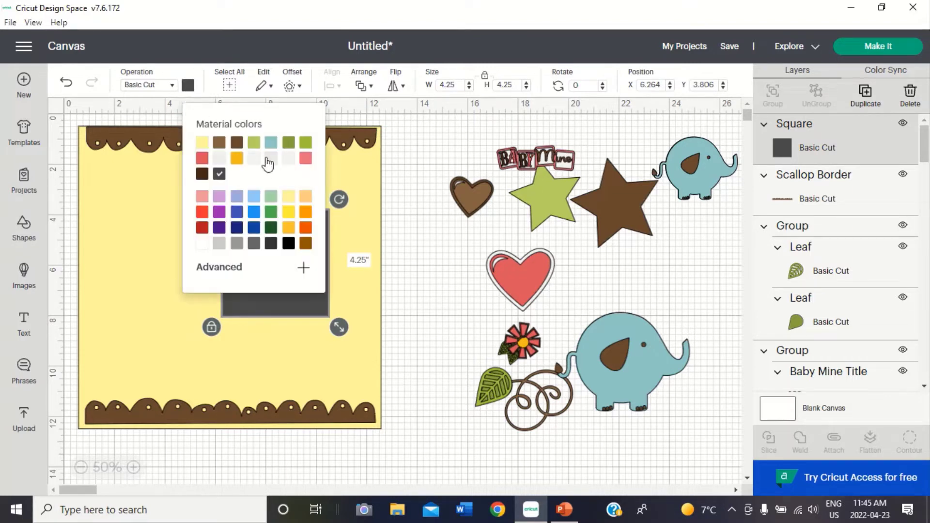
left_click(202, 243)
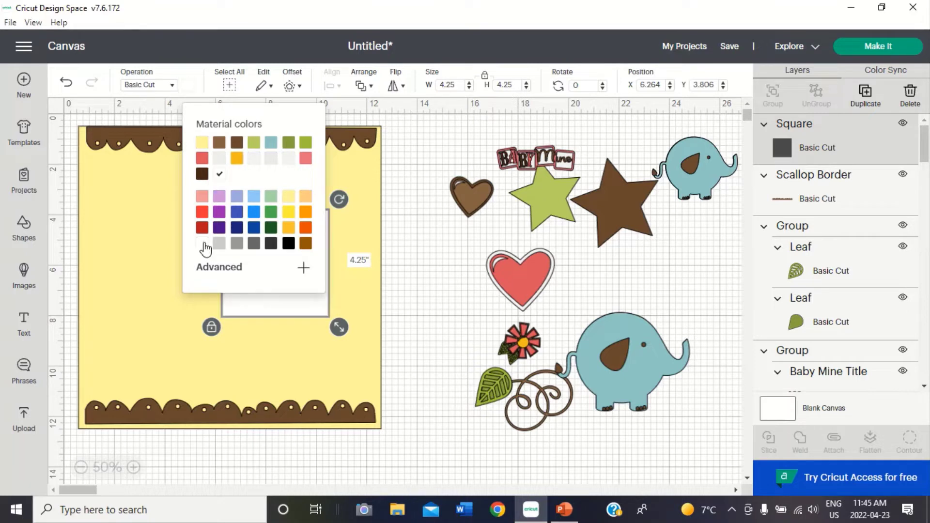
left_click(308, 319)
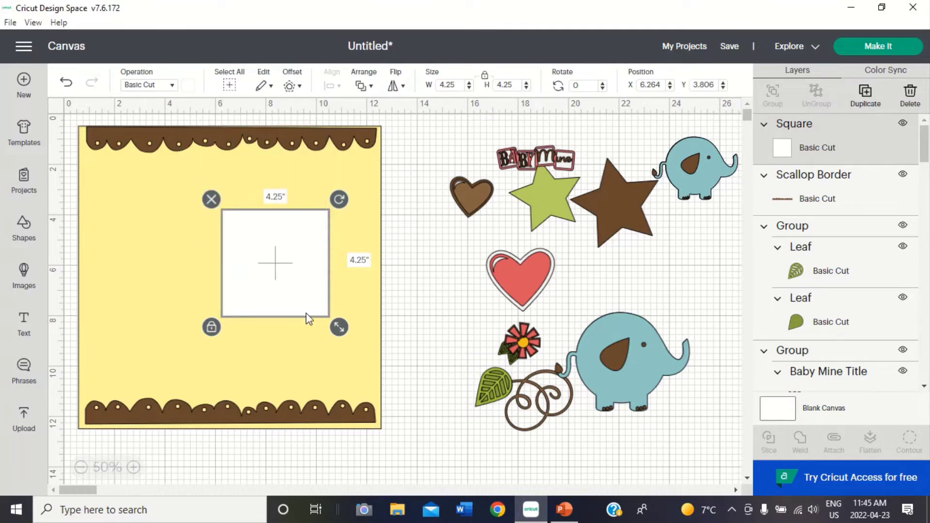
left_click_drag(308, 319, 336, 305)
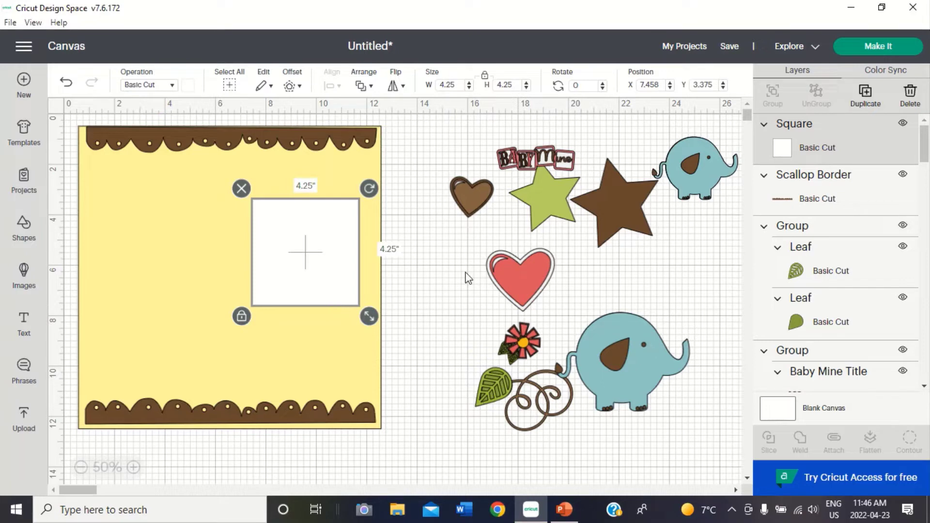
- Move the Baby Mine title onto the page below the top border and enlarge it to about 7.8 inches wide
left_click_drag(534, 156, 177, 174)
left_click(177, 175)
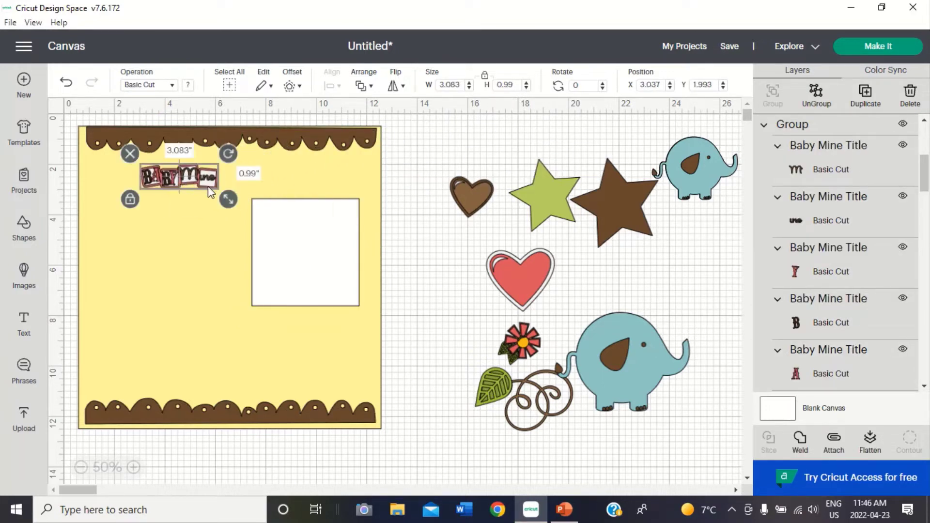
left_click_drag(230, 199, 347, 224)
left_click_drag(214, 208, 203, 196)
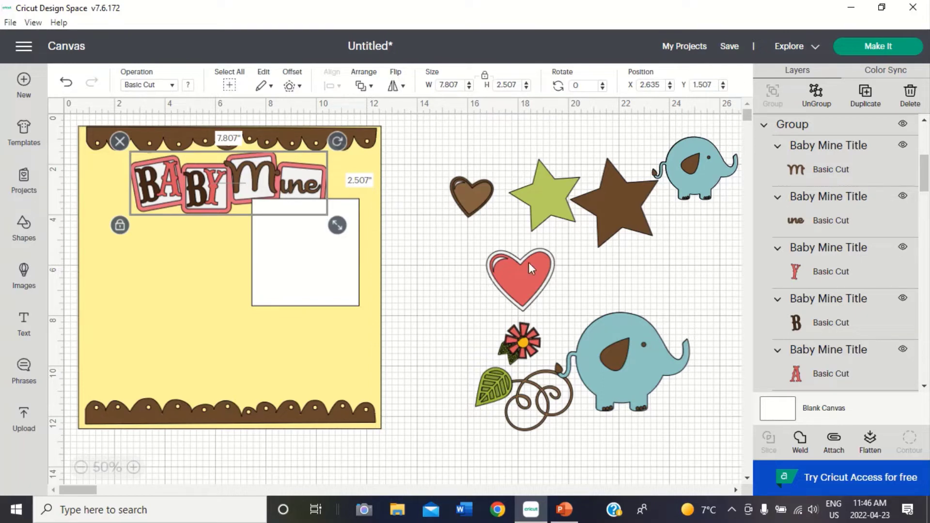
- Ungroup the two stars and center the green star on top of the brown star
left_click_drag(603, 201, 591, 223)
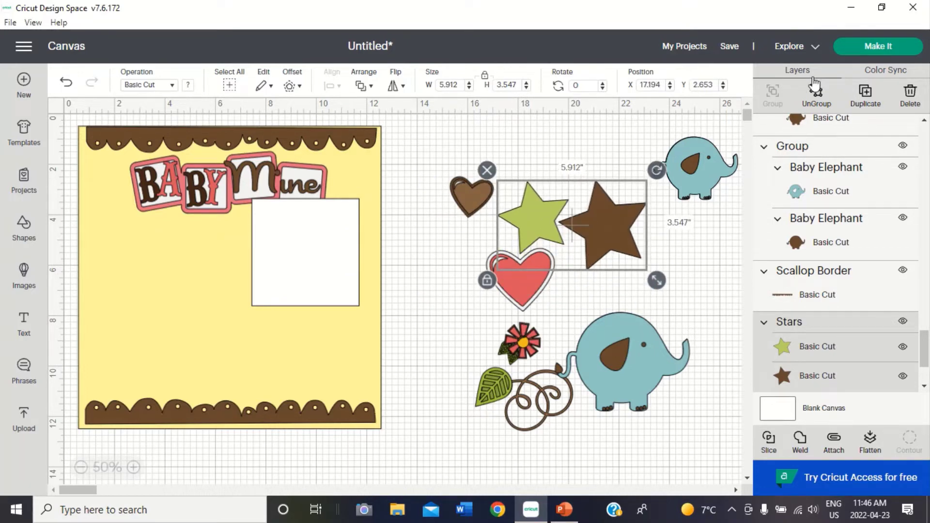
left_click(818, 97)
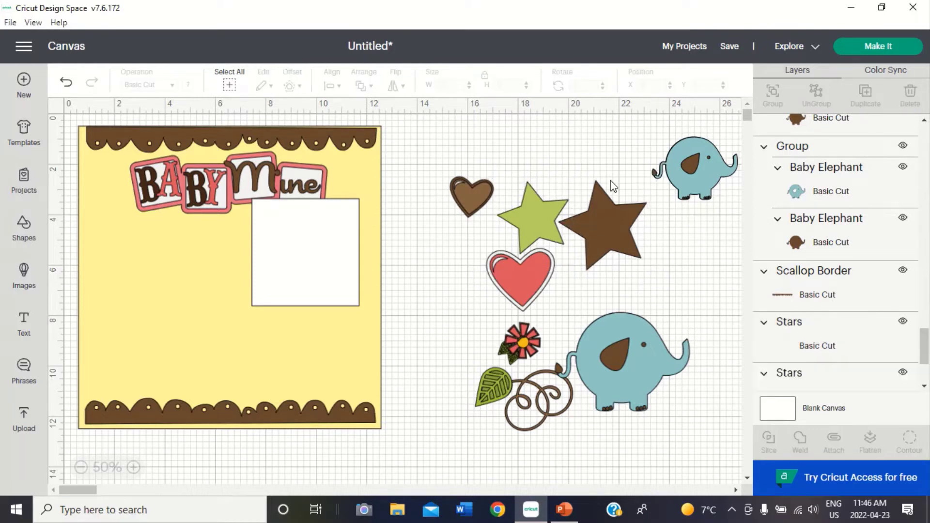
left_click_drag(531, 226, 601, 233)
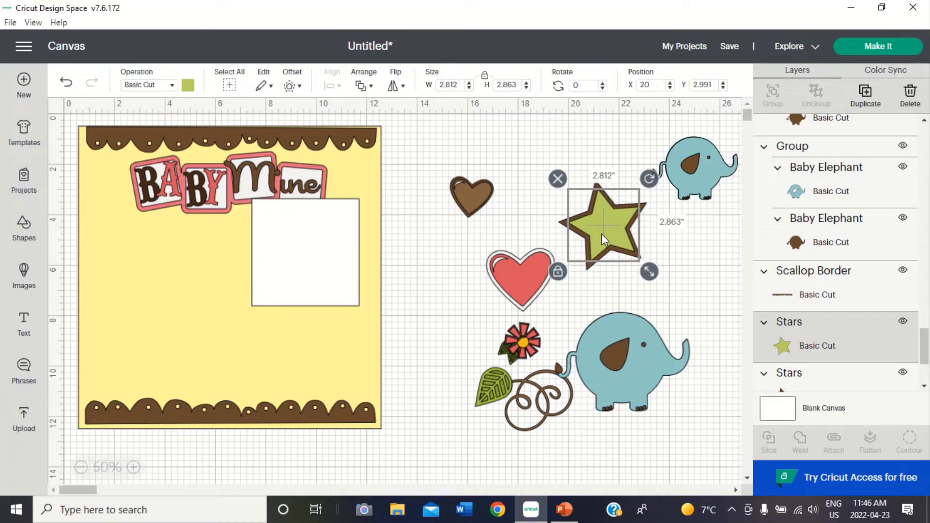
left_click(527, 167)
left_click_drag(618, 228, 618, 228)
- Clear space around the layered star by moving the baby elephant, the pink heart and the brown heart away from it
left_click_drag(535, 162, 675, 281)
left_click(675, 281)
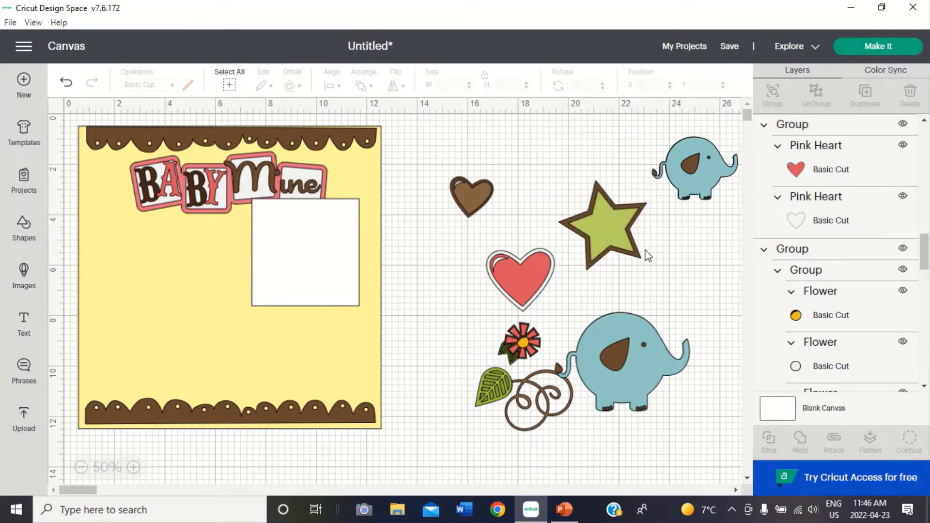
left_click(623, 234)
left_click_drag(708, 168, 706, 446)
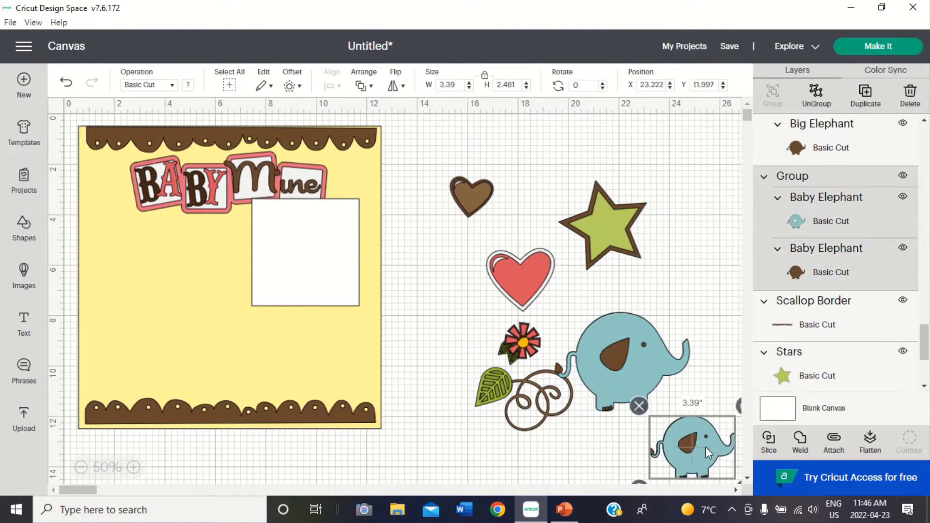
left_click_drag(508, 280, 414, 370)
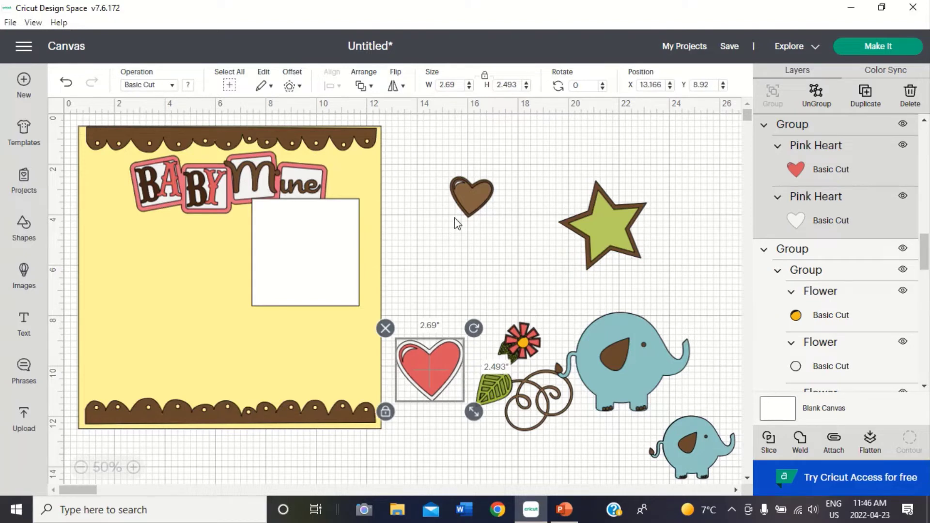
left_click_drag(466, 199, 426, 181)
- Group the green and brown star layers and make two duplicates of the group
left_click_drag(535, 150, 676, 290)
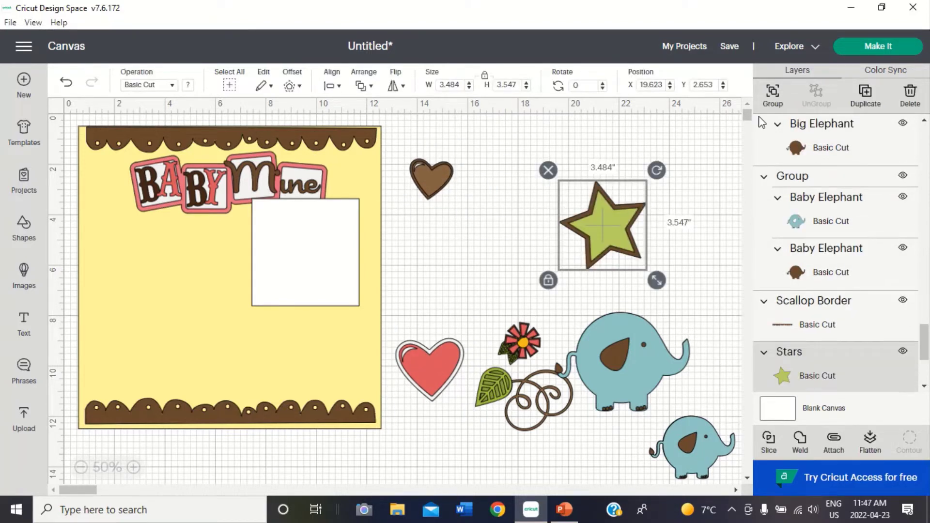
left_click(773, 93)
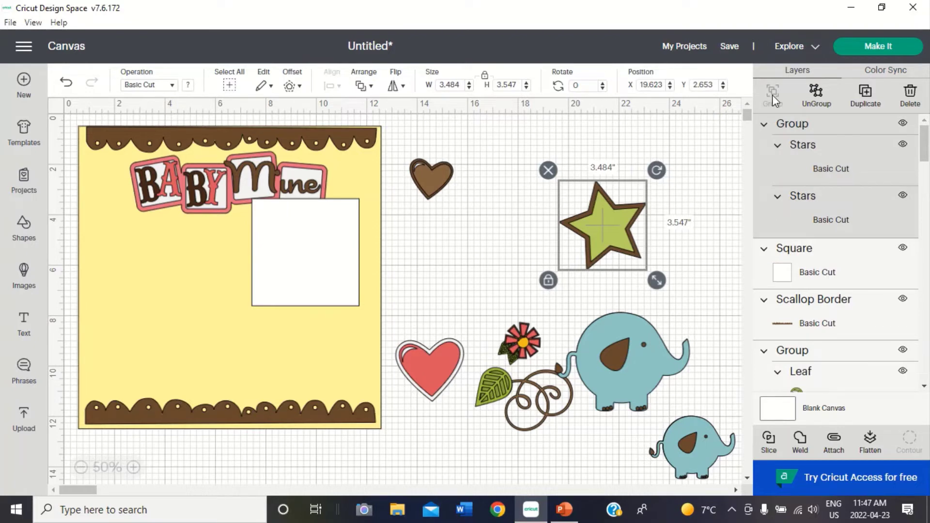
left_click(601, 235)
left_click(866, 97)
left_click(865, 97)
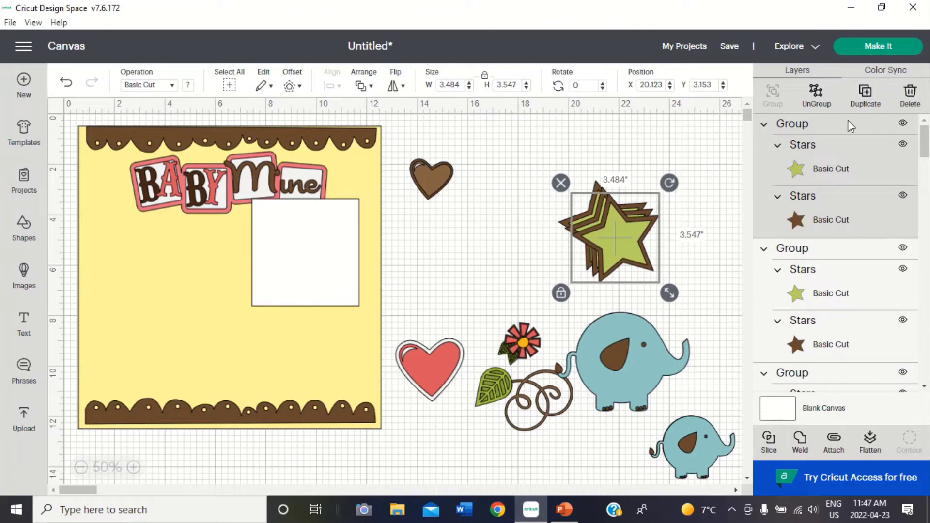
- Place one star at the start of the Baby Mine title and bring the title to the front
left_click_drag(629, 237, 134, 191)
left_click(226, 188)
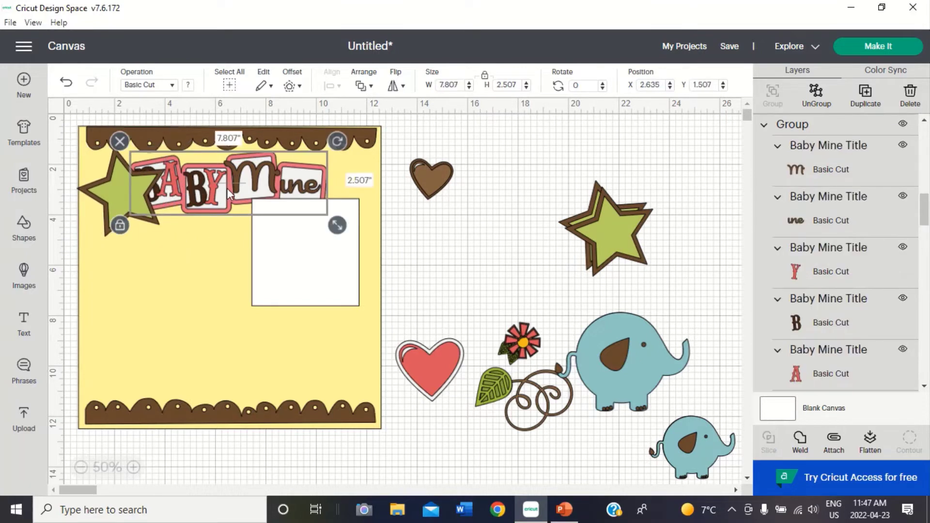
right_click(227, 188)
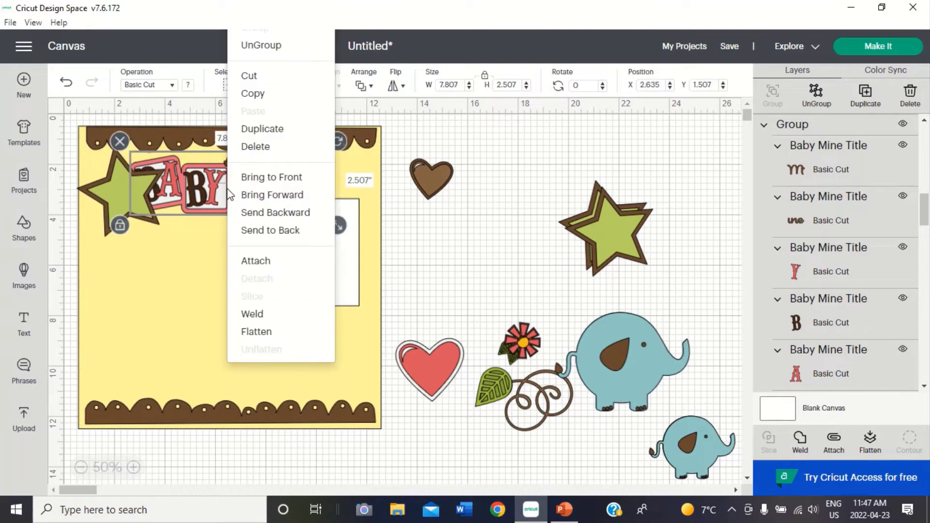
left_click(252, 178)
- Shrink the star on the page to about 2.5 inches wide and tuck it up beside the title's first letter
left_click(121, 196)
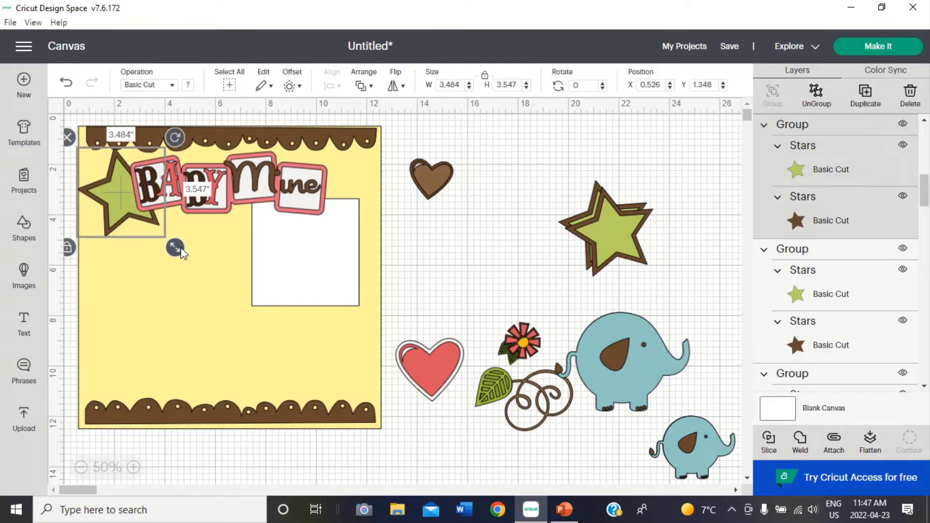
left_click_drag(182, 252, 159, 219)
left_click_drag(109, 176, 114, 167)
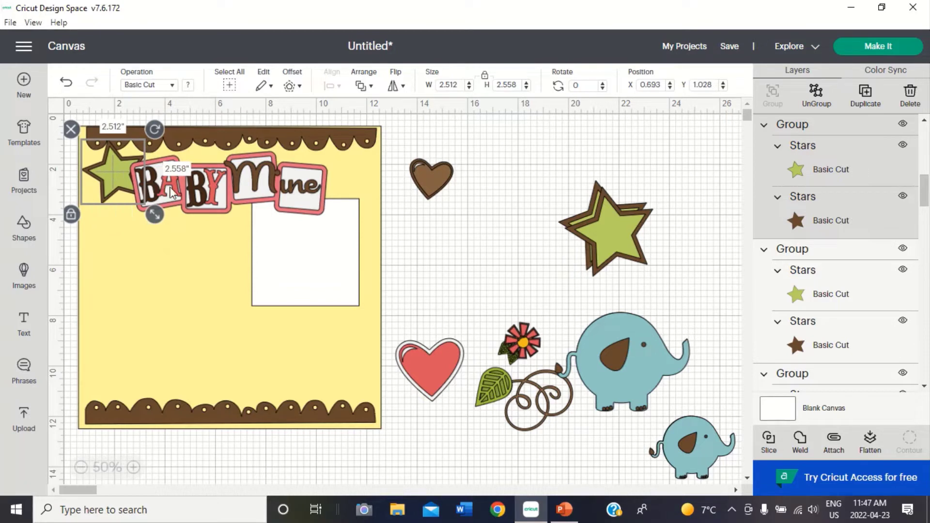
- Shift the title slightly up and left over the star, and move the white square lower near the page's right edge
left_click_drag(195, 187, 189, 181)
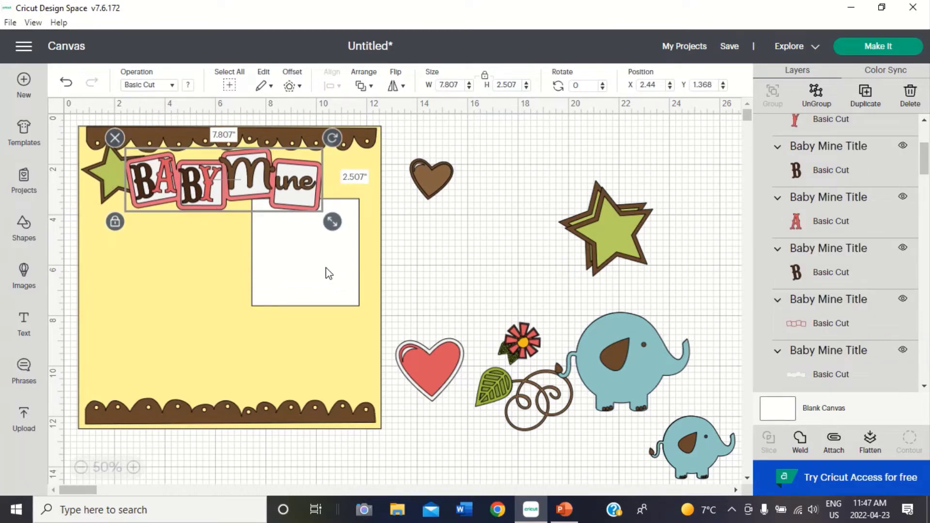
left_click_drag(329, 274, 342, 316)
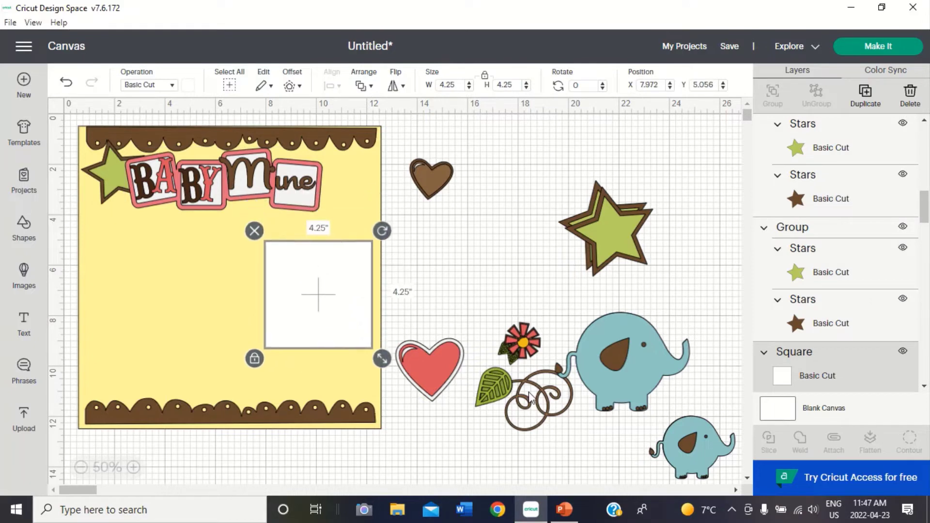
- Move the swirl clear of the leaf, duplicate it, flip the copy horizontally and place it below the star on the page
left_click_drag(529, 397, 478, 252)
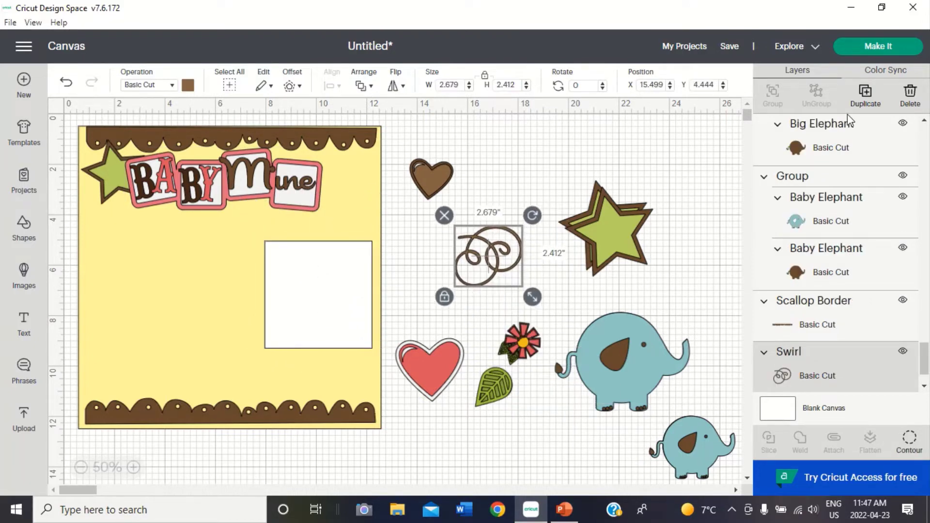
left_click(865, 93)
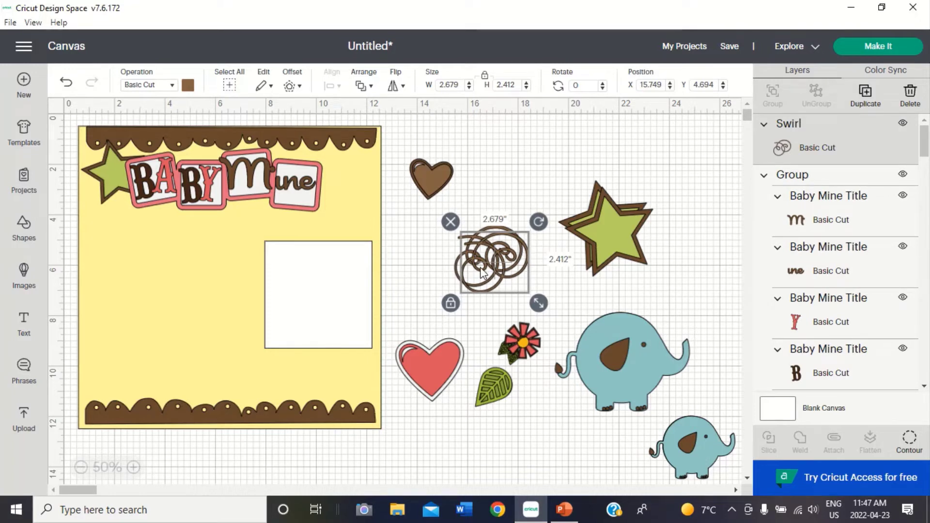
left_click(396, 85)
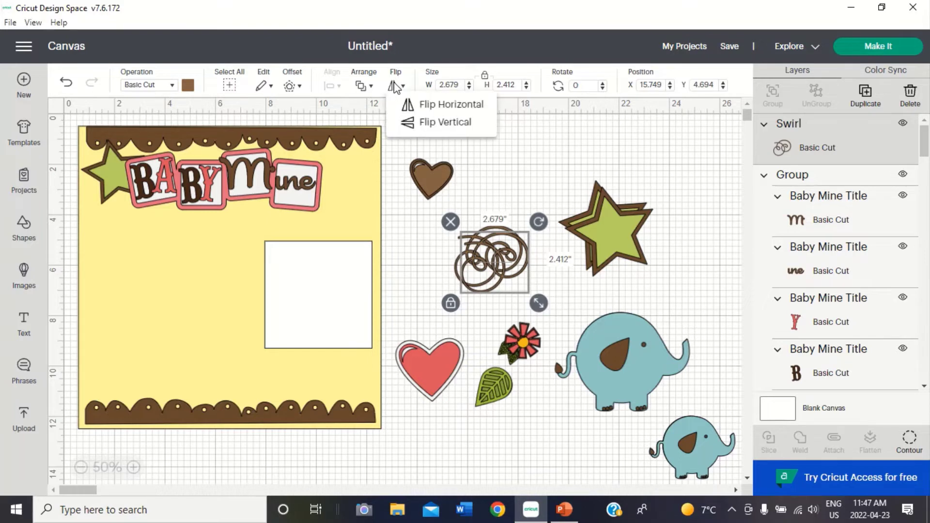
left_click(434, 104)
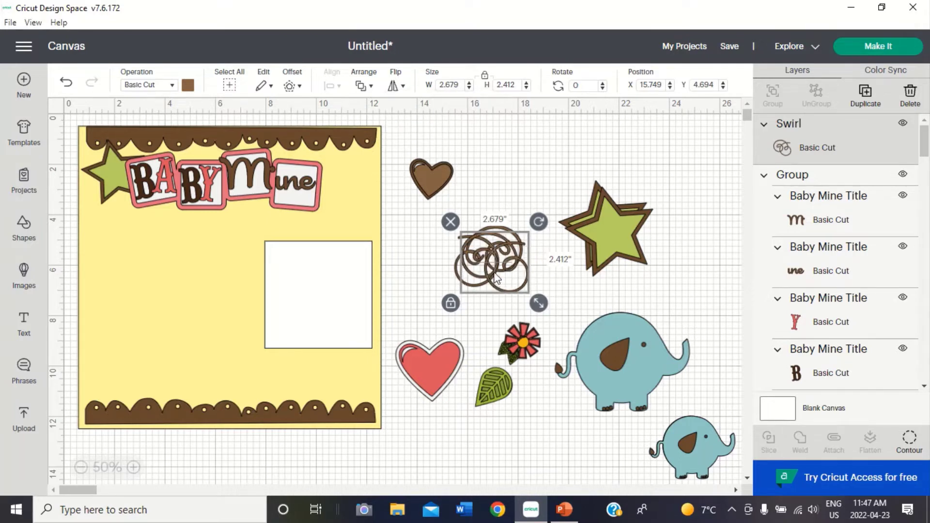
left_click_drag(495, 277, 122, 233)
- Layer the flipped swirl behind the star and title but above the yellow page, and nudge it slightly upward
right_click(121, 231)
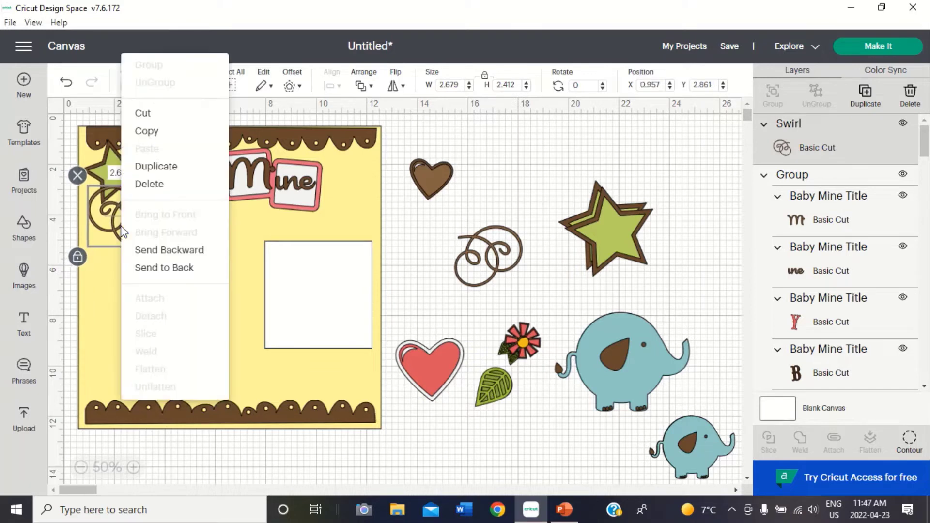
left_click(154, 268)
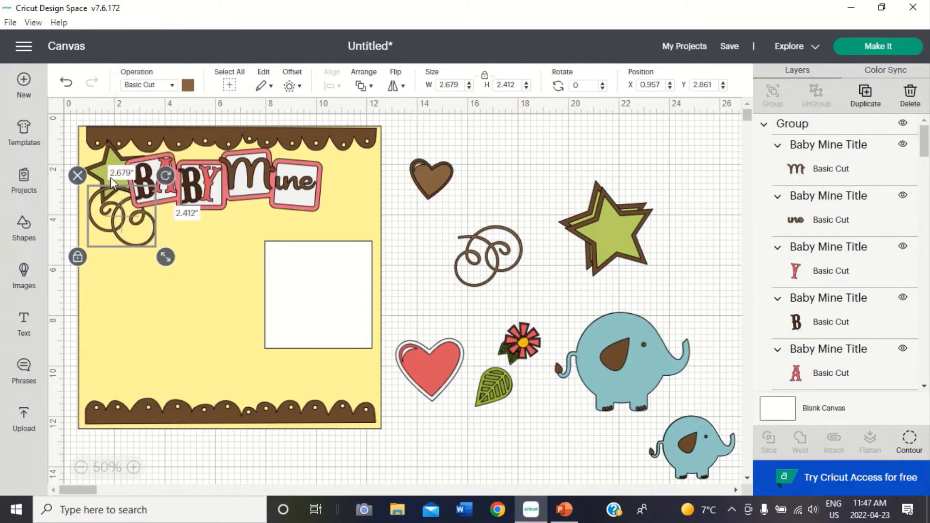
right_click(111, 236)
left_click(134, 256)
left_click_drag(132, 231, 132, 226)
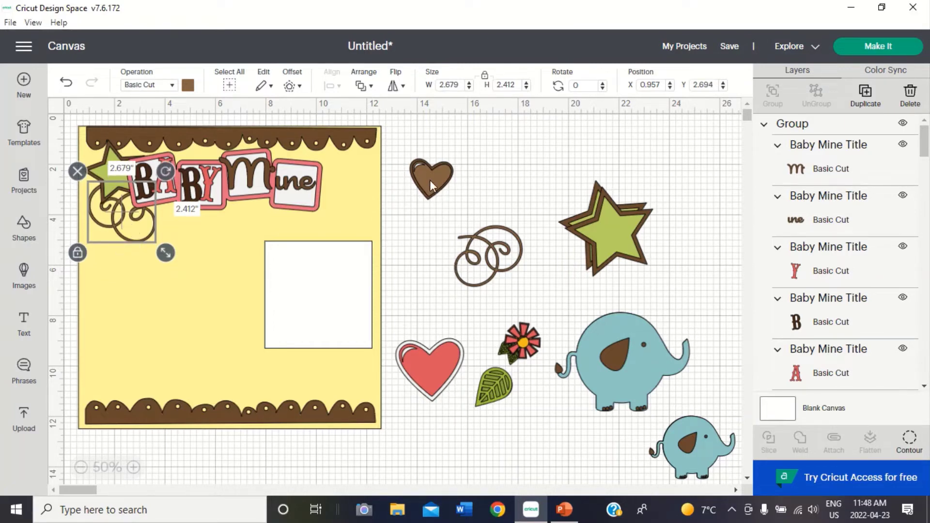
- Move the brown heart to the end of the title and enlarge it to about 1.8 inches wide
left_click_drag(429, 180, 337, 172)
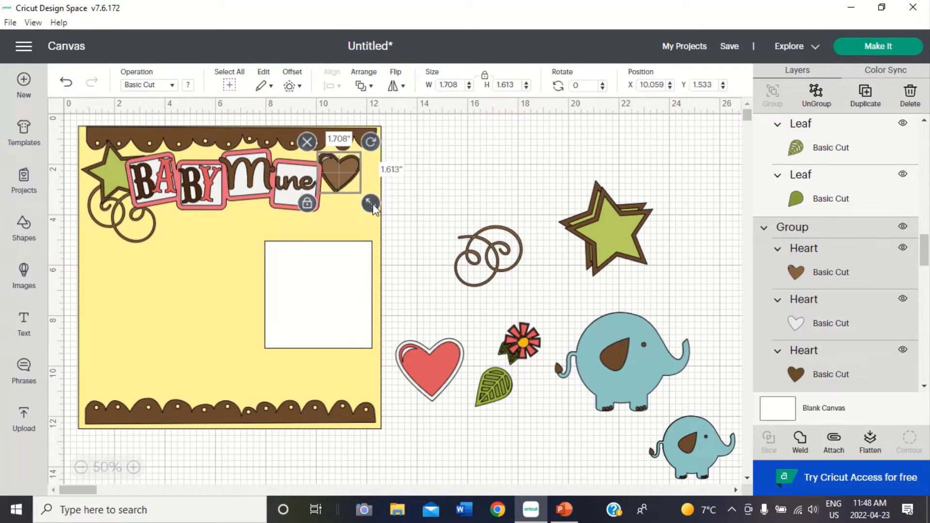
left_click_drag(375, 209, 377, 209)
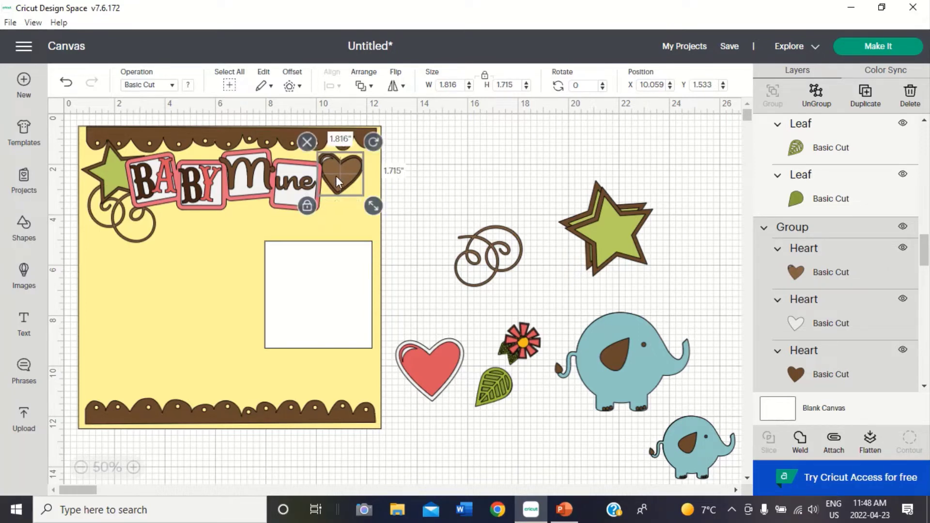
- Duplicate the brown heart, shrink the copy to about 1.2 inches wide, tilt it and overlap it on the larger heart's lower right
right_click(336, 176)
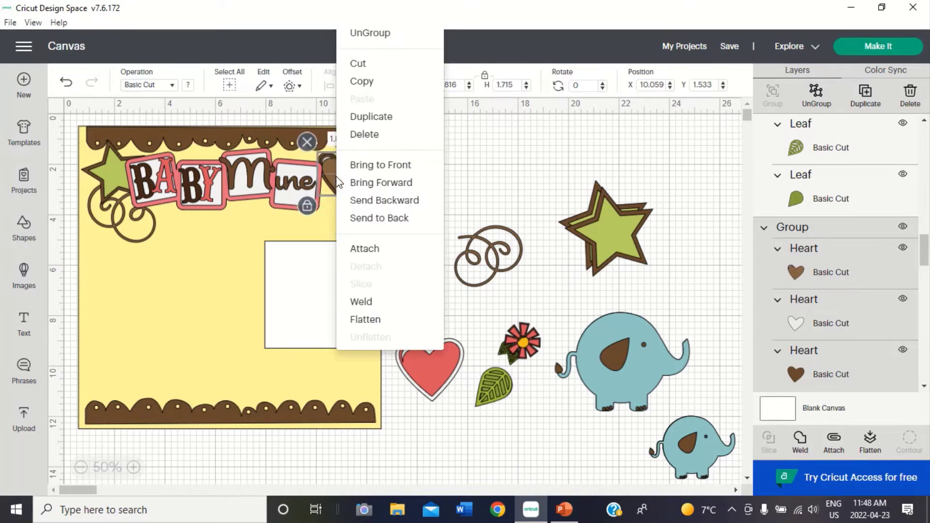
left_click(377, 125)
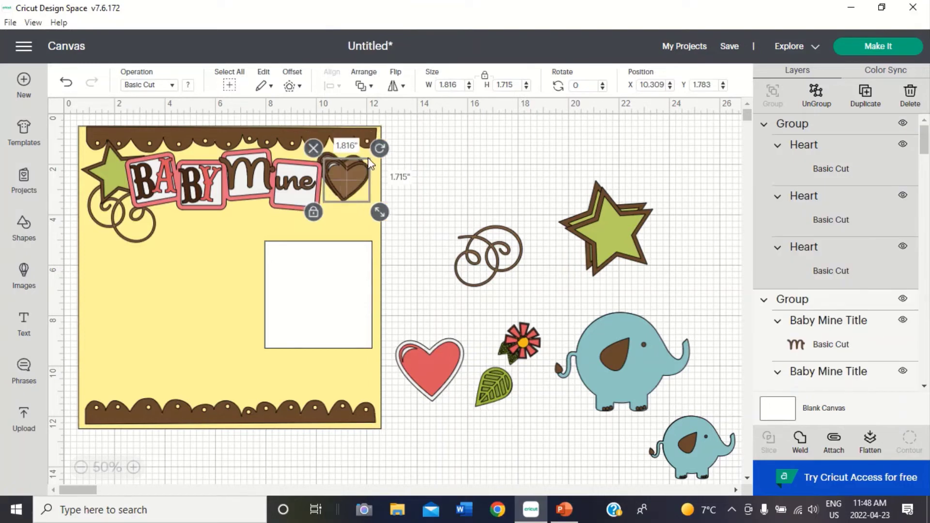
left_click_drag(376, 210, 364, 197)
left_click_drag(363, 148, 341, 188)
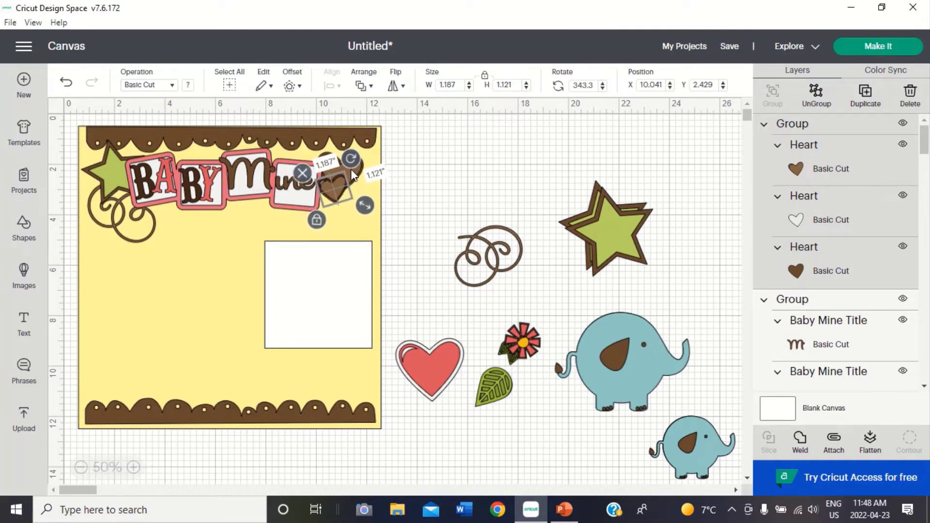
left_click_drag(330, 191, 356, 186)
left_click(419, 200)
- Duplicate the swirl beside the page, shrink the copy to about 2.1 inches wide and rotate it about 20 degrees
left_click(502, 268)
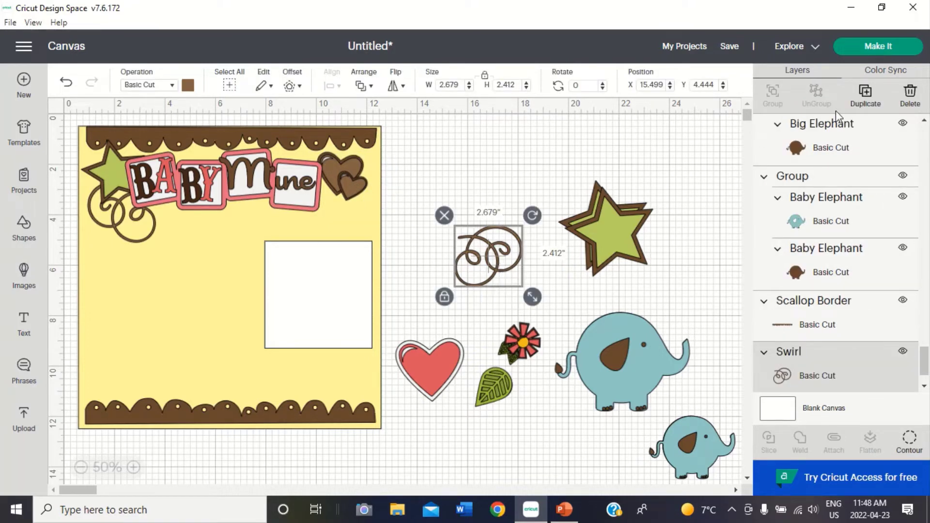
left_click(866, 112)
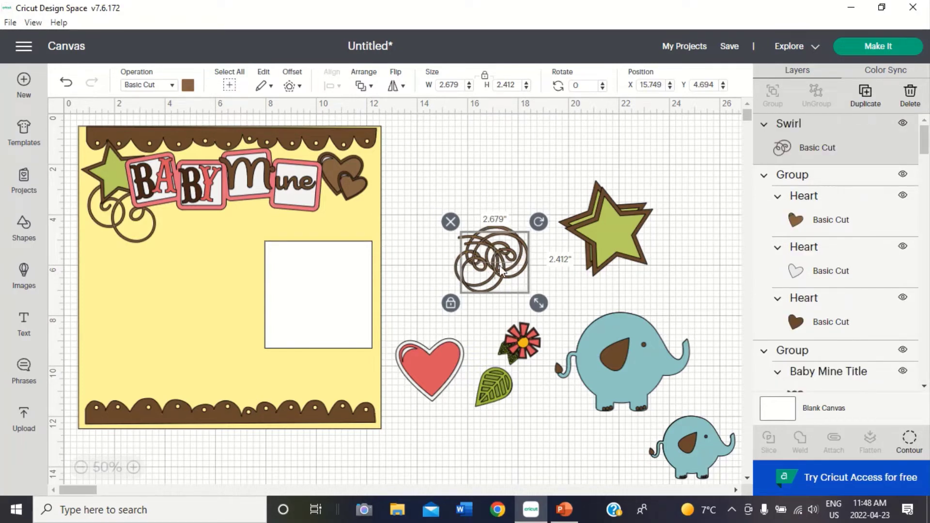
left_click_drag(479, 276, 449, 179)
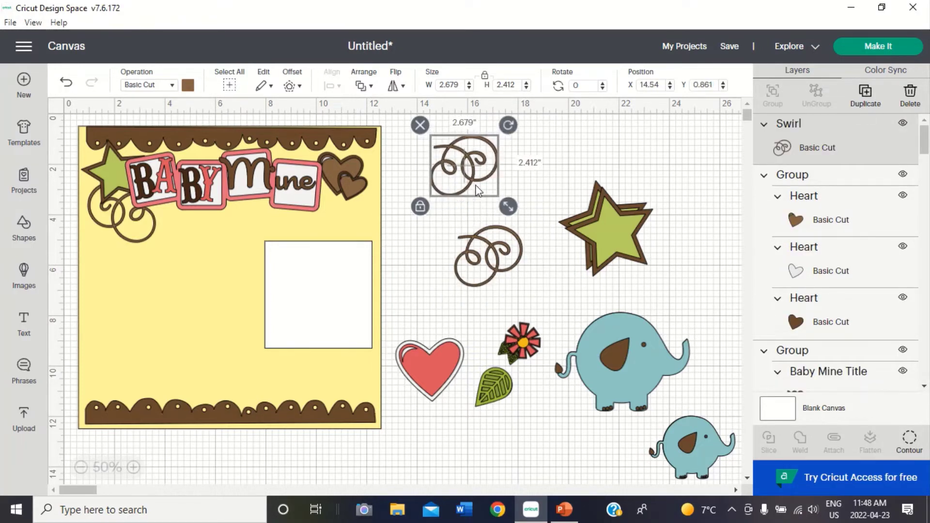
left_click_drag(508, 208, 493, 194)
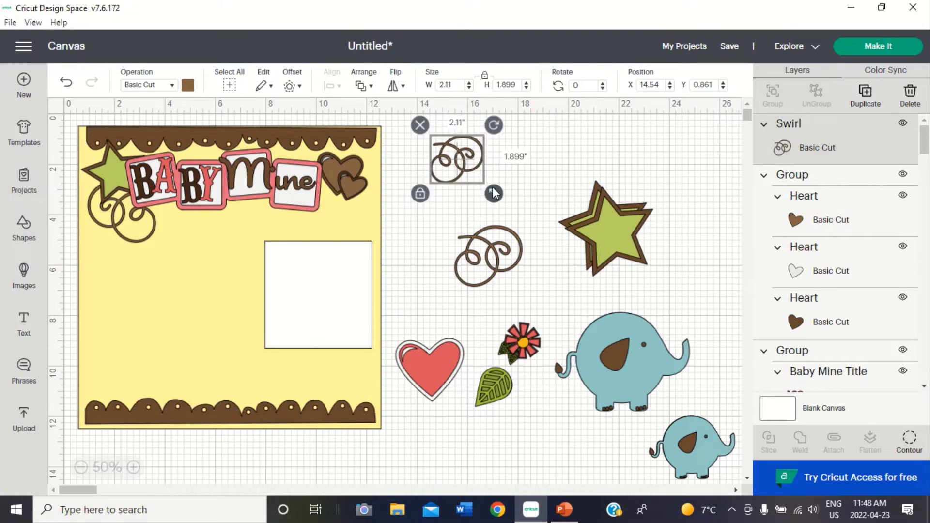
left_click_drag(495, 137, 504, 141)
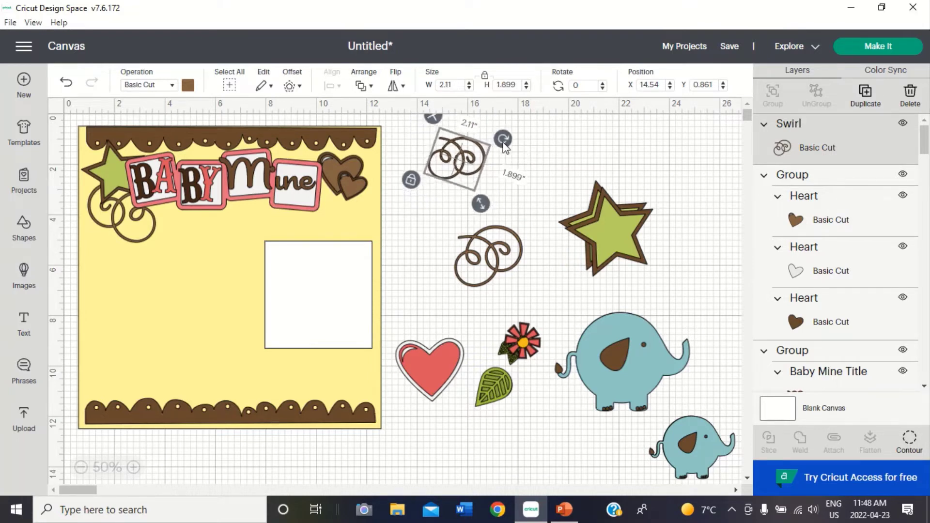
- Place the small rotated swirl beneath the brown hearts, layering it behind the hearts and title but above the yellow page
left_click_drag(443, 175, 339, 213)
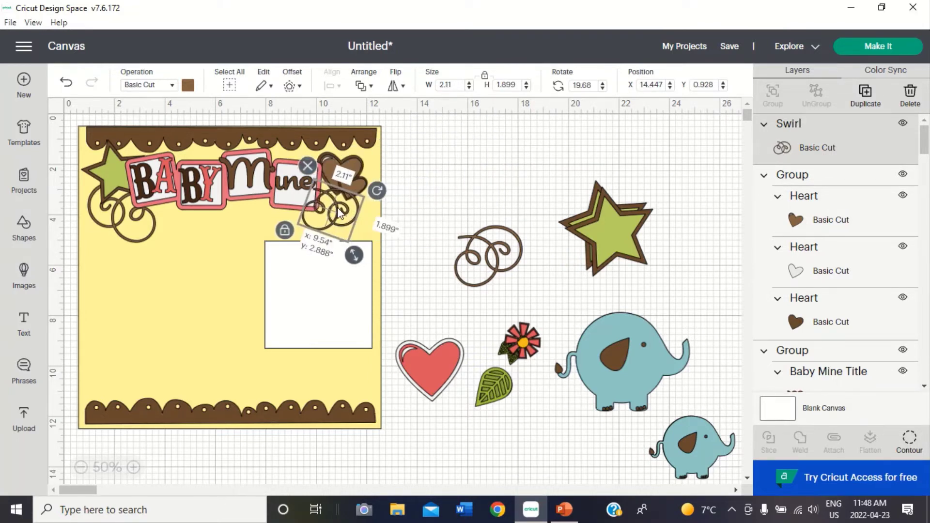
right_click(339, 213)
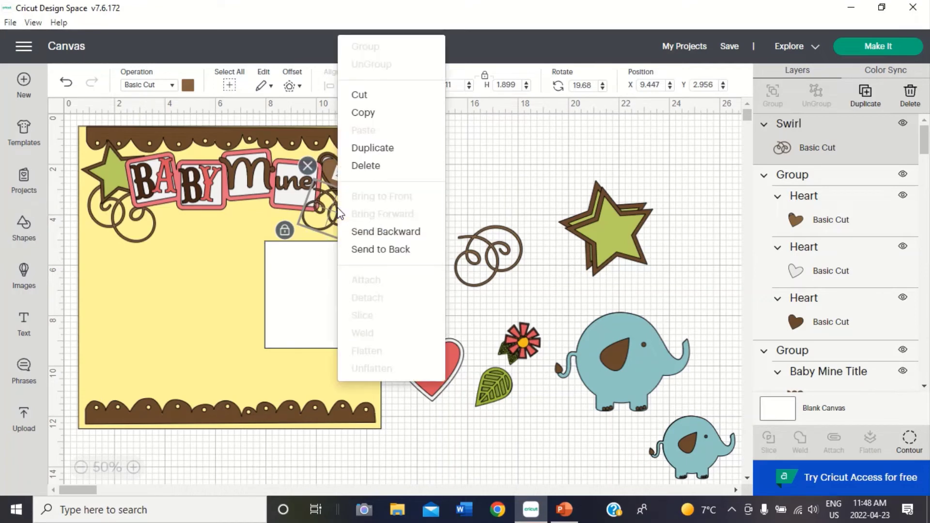
left_click(381, 250)
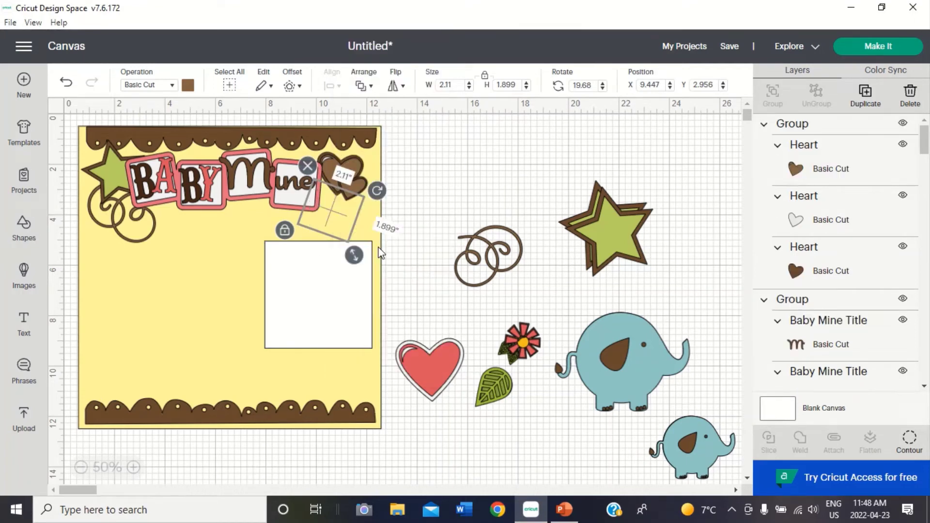
left_click(181, 307)
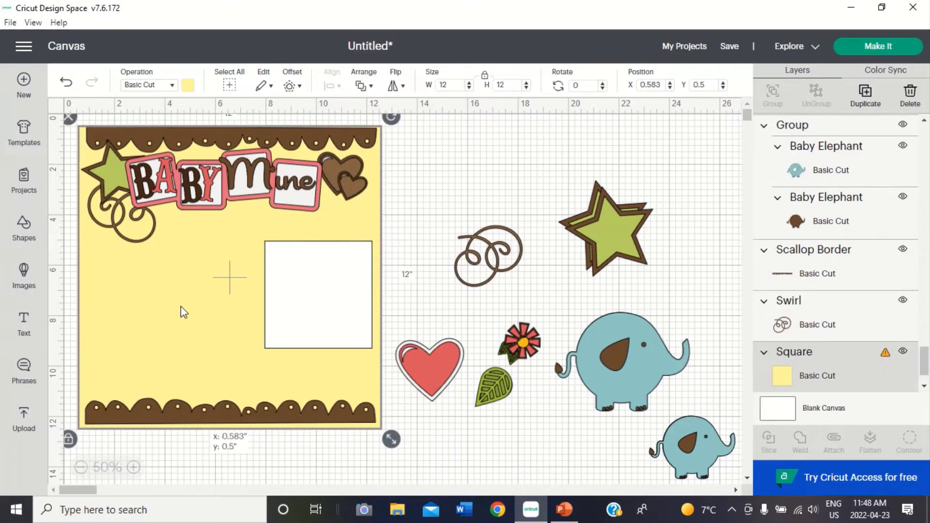
right_click(181, 307)
left_click(199, 330)
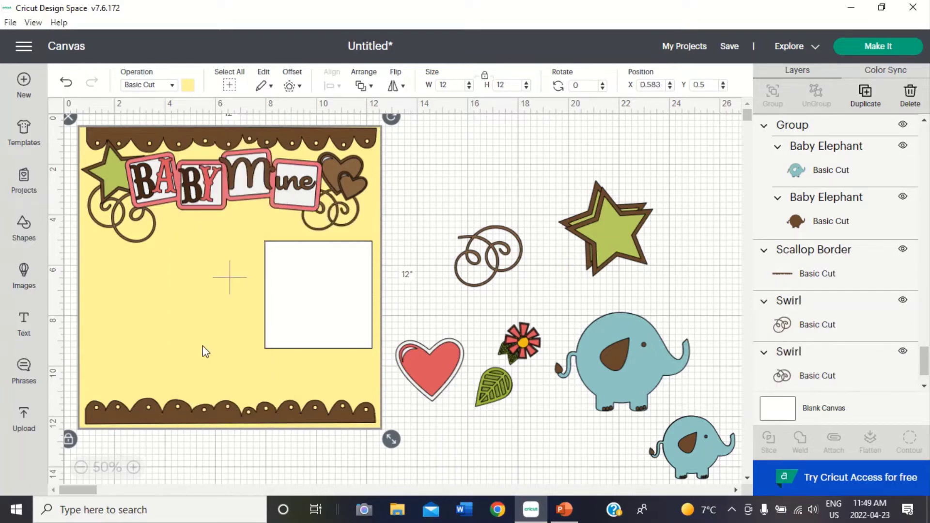
left_click_drag(345, 211, 342, 205)
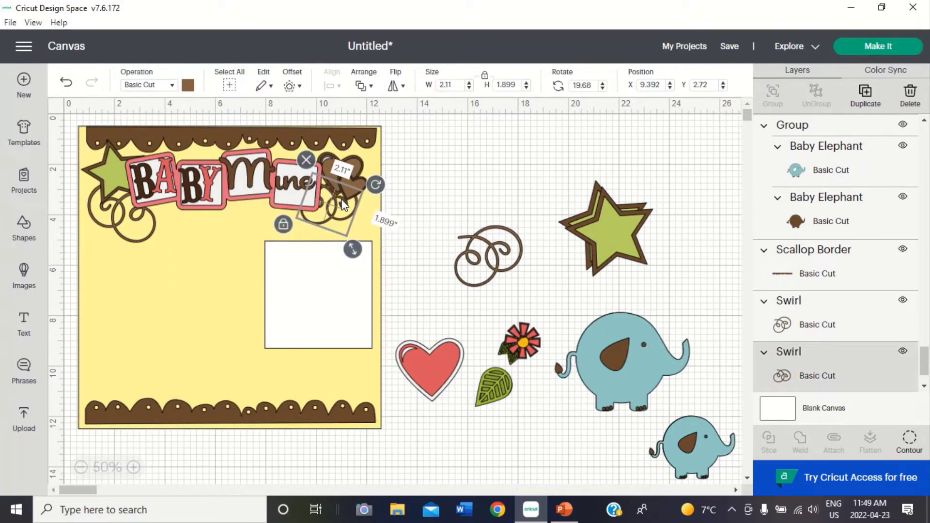
left_click(426, 205)
left_click_drag(342, 215, 359, 215)
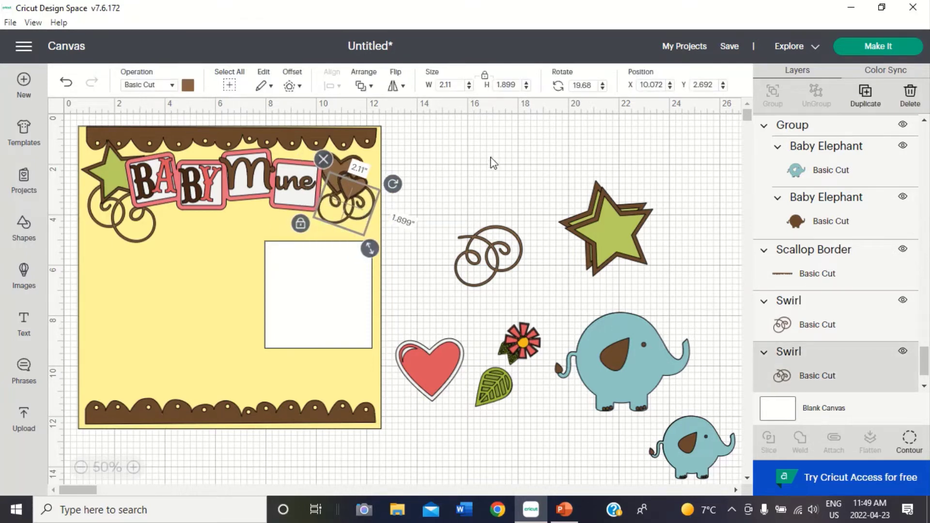
- Raise the white photo square about 1 inch toward the title, and line up the baby and big elephants along the bottom scalloped border
left_click(315, 282)
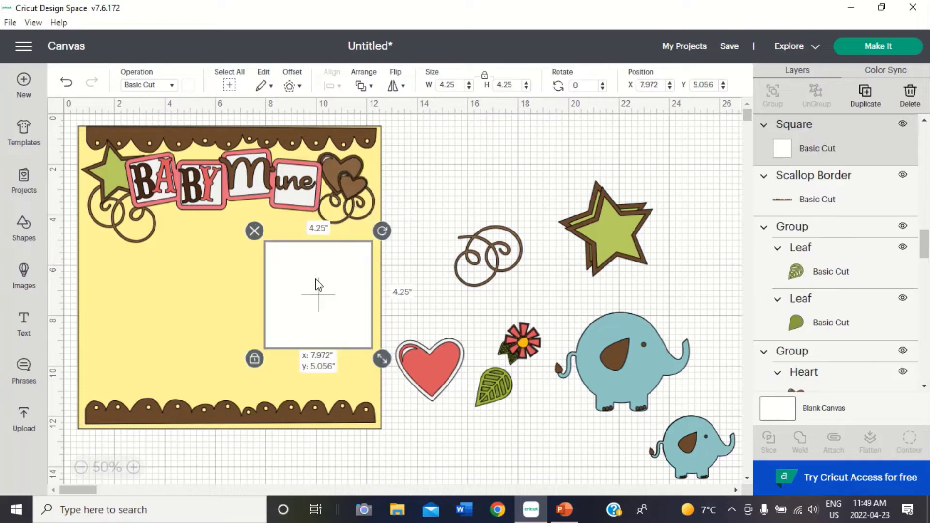
left_click_drag(315, 284, 316, 260)
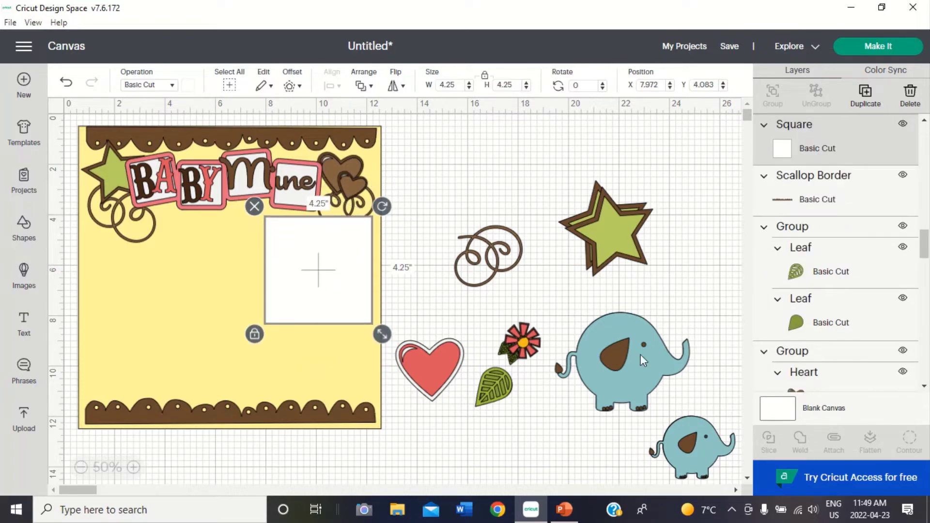
left_click_drag(641, 354, 248, 346)
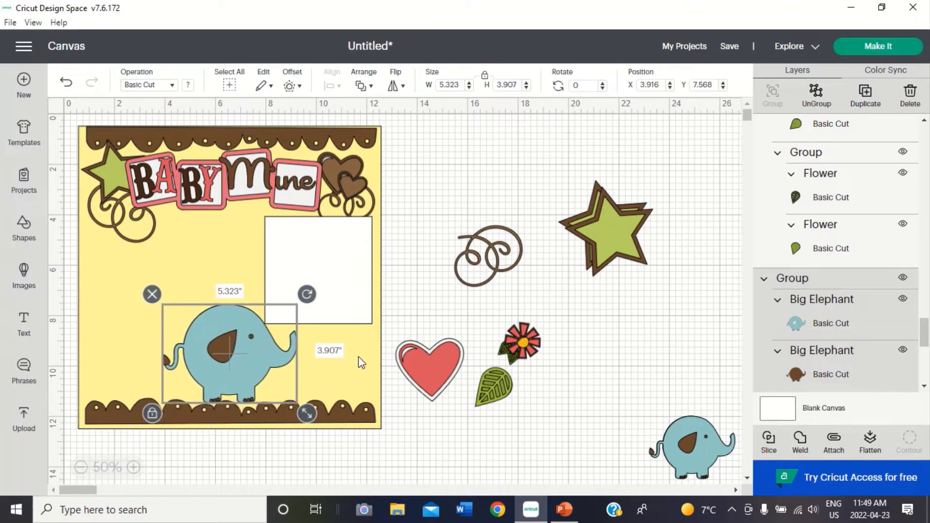
left_click_drag(699, 446, 127, 365)
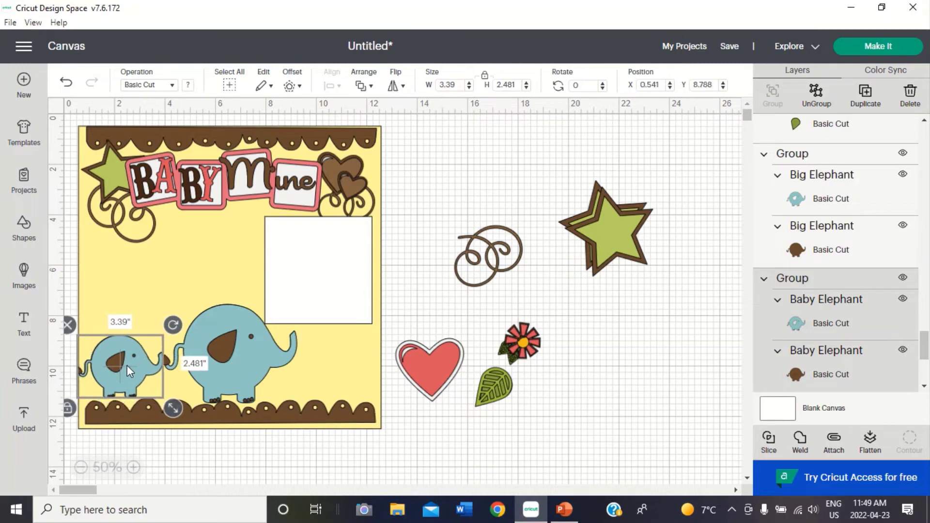
left_click_drag(225, 372, 234, 371)
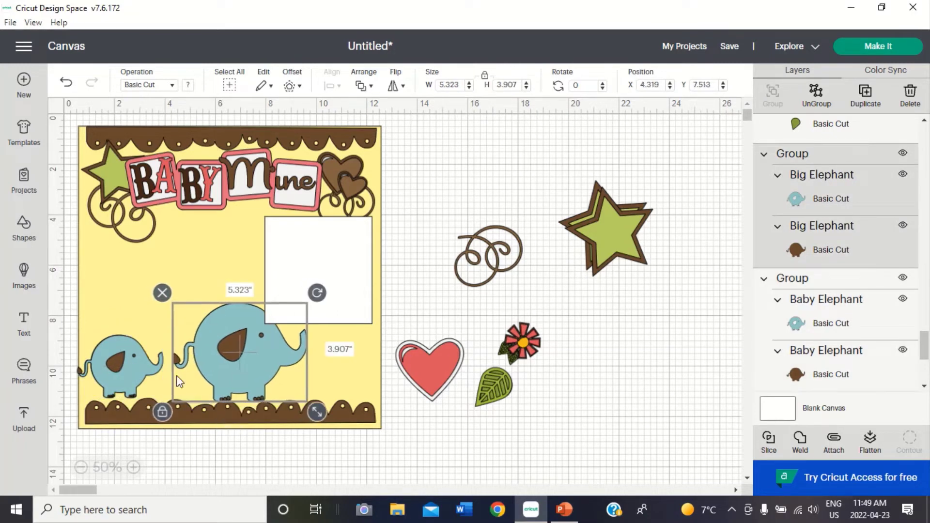
left_click_drag(143, 378, 152, 380)
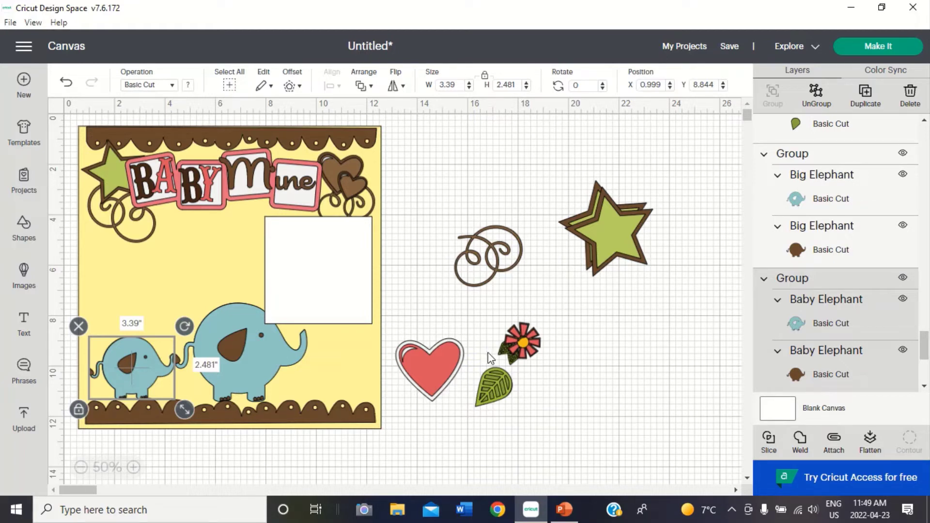
- Replace the green star at the start of the title with the pink heart, layered behind the title but above the swirl
left_click(518, 356)
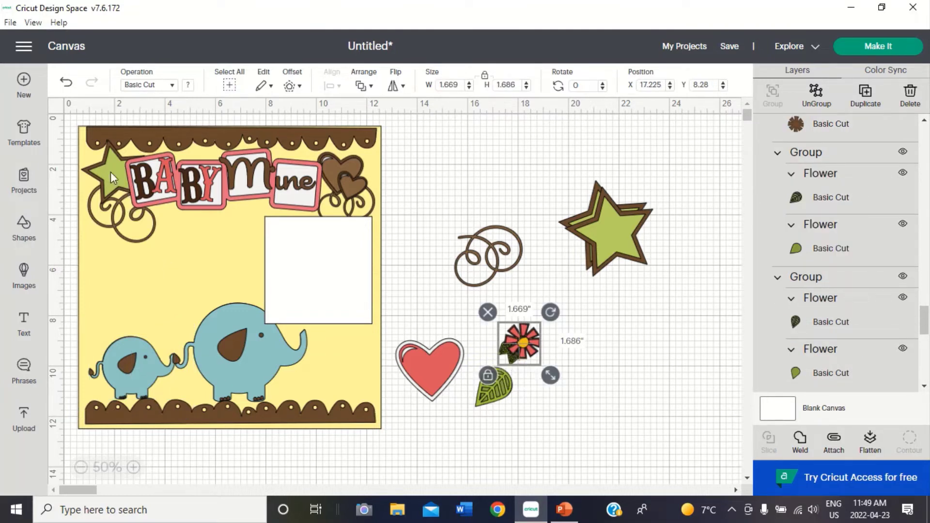
left_click_drag(111, 172, 626, 165)
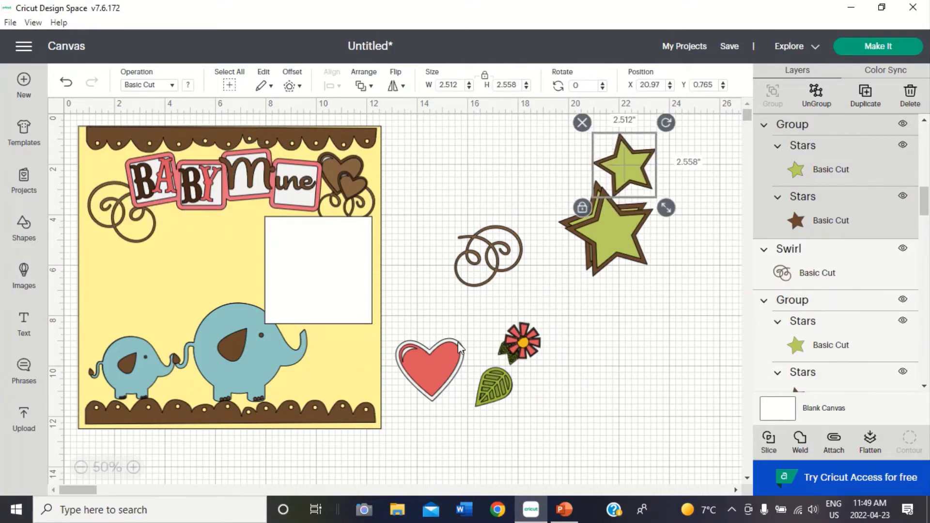
left_click_drag(441, 364, 133, 178)
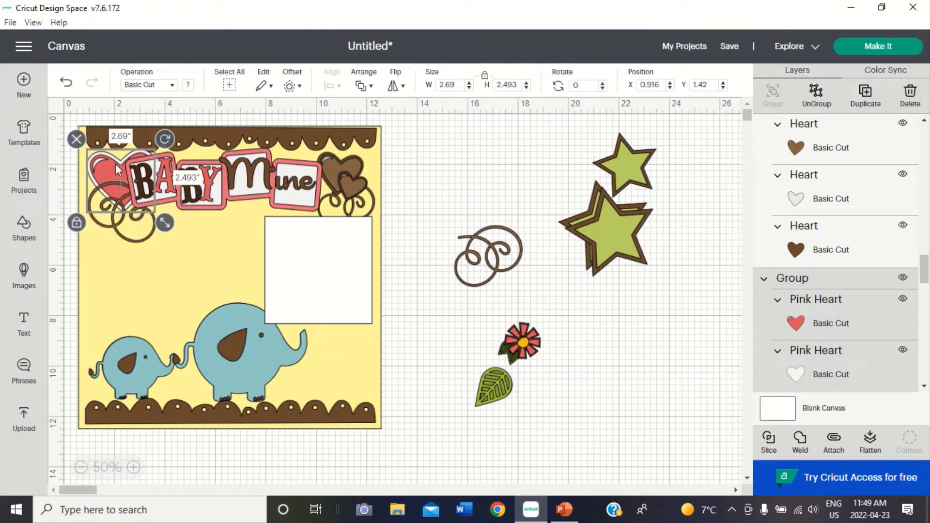
right_click(113, 163)
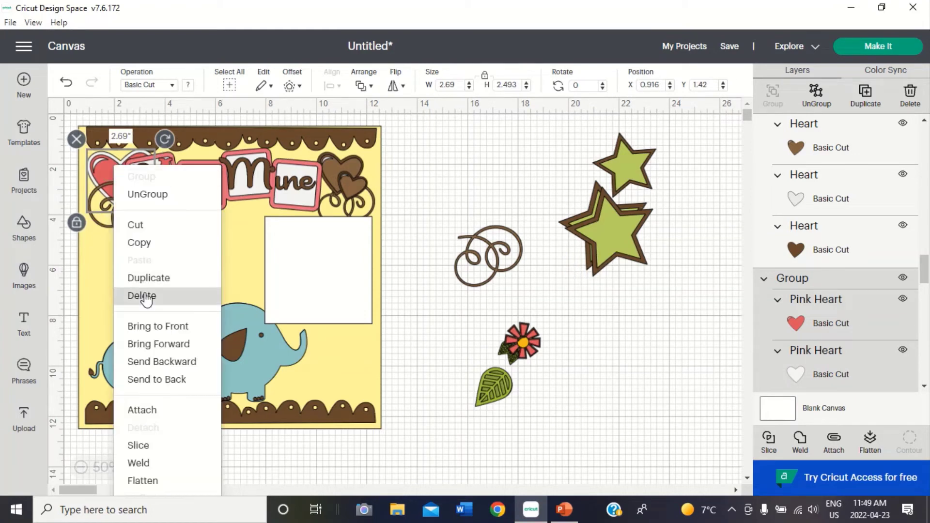
left_click(152, 325)
left_click(190, 182)
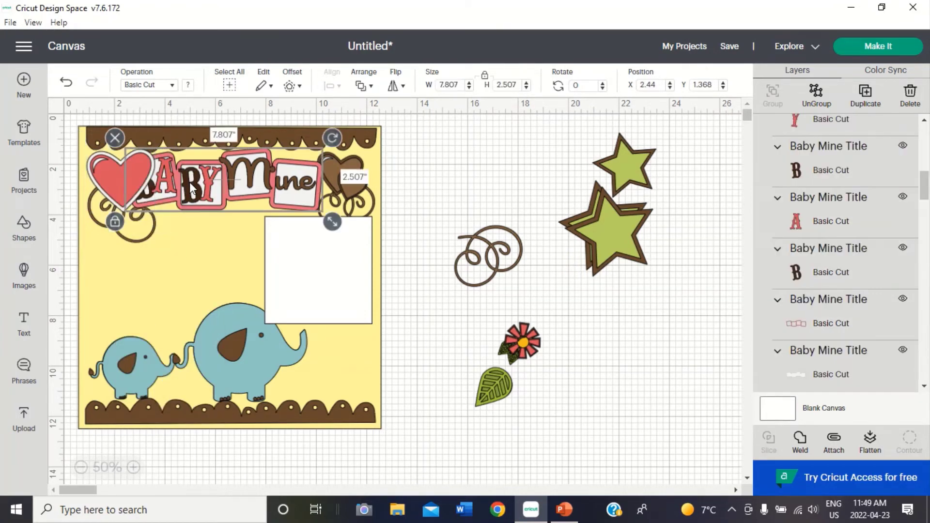
right_click(190, 182)
left_click(223, 188)
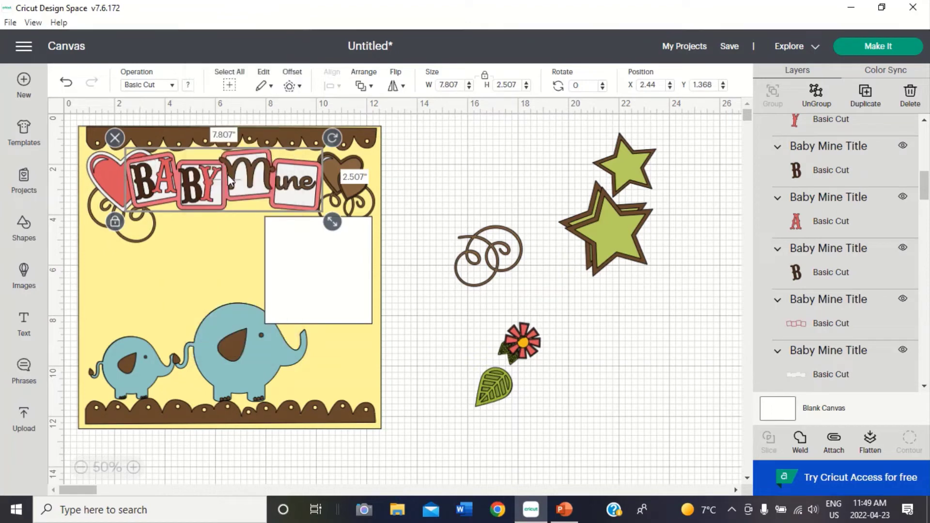
- Tilt the pink heart about 10 degrees counterclockwise and nudge it slightly up and outward from the title
left_click(114, 177)
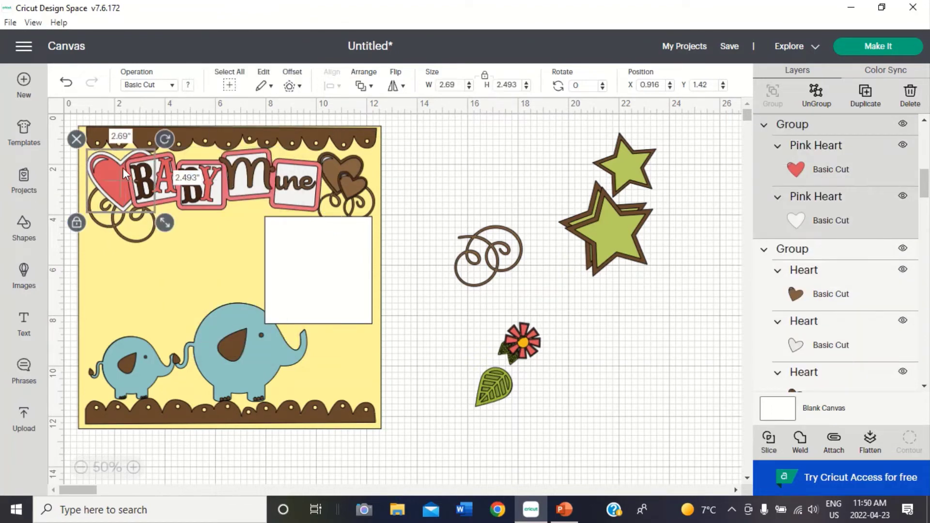
left_click_drag(162, 136, 156, 131)
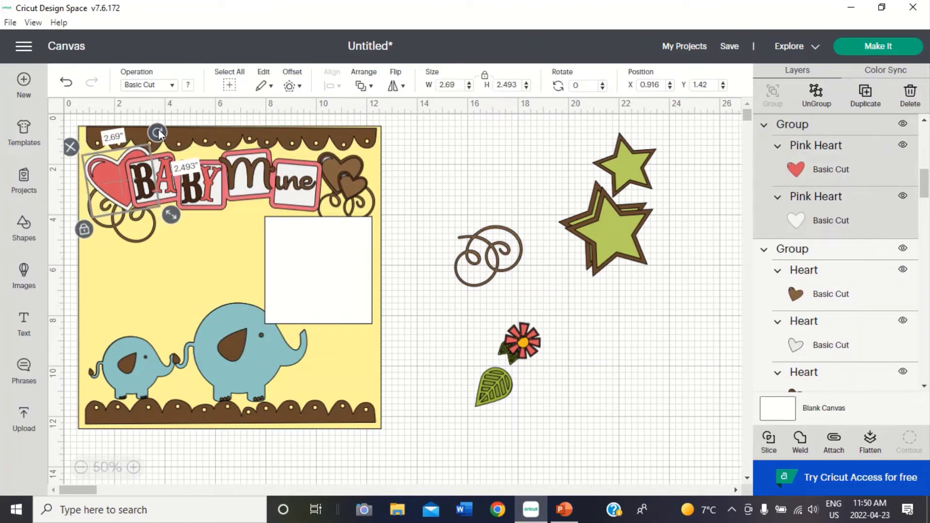
left_click_drag(119, 177, 117, 176)
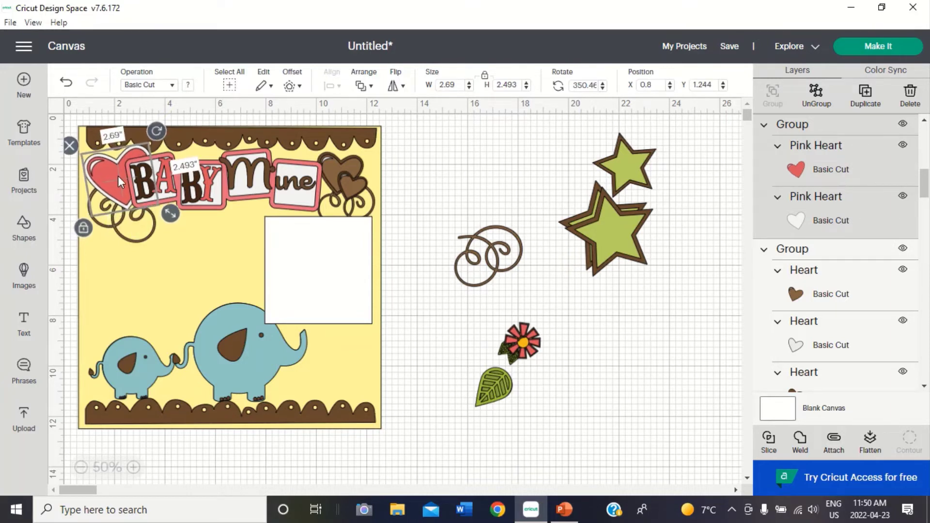
- Lower the swirl beneath the pink heart and shrink the heart to about 2.35 inches wide
left_click(135, 228)
left_click_drag(135, 228, 142, 244)
left_click(107, 181)
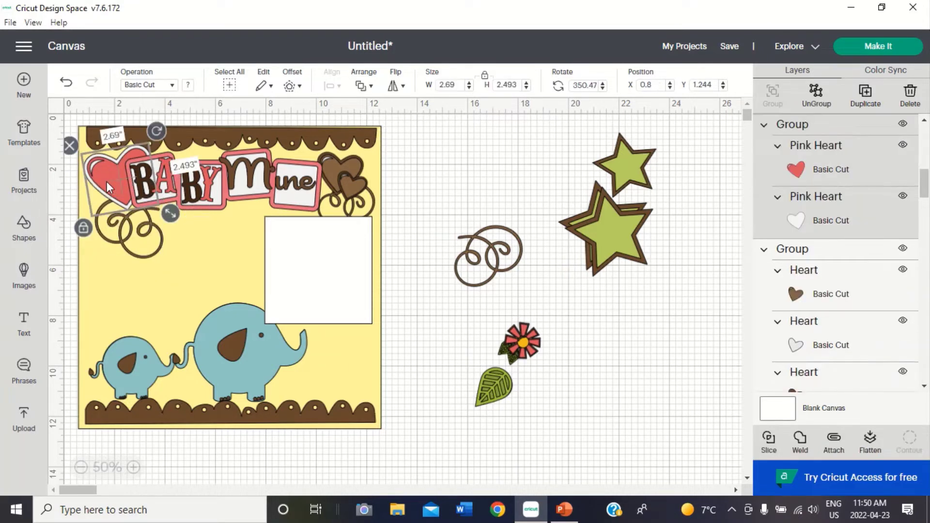
left_click_drag(169, 213, 124, 191)
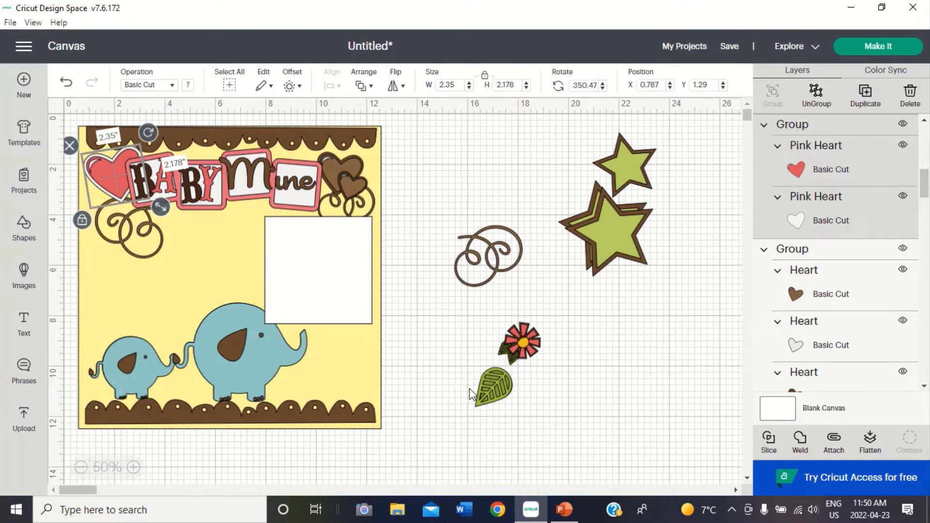
- Move the flower onto the lower right corner of the white photo square and bring it to the front
left_click(536, 352)
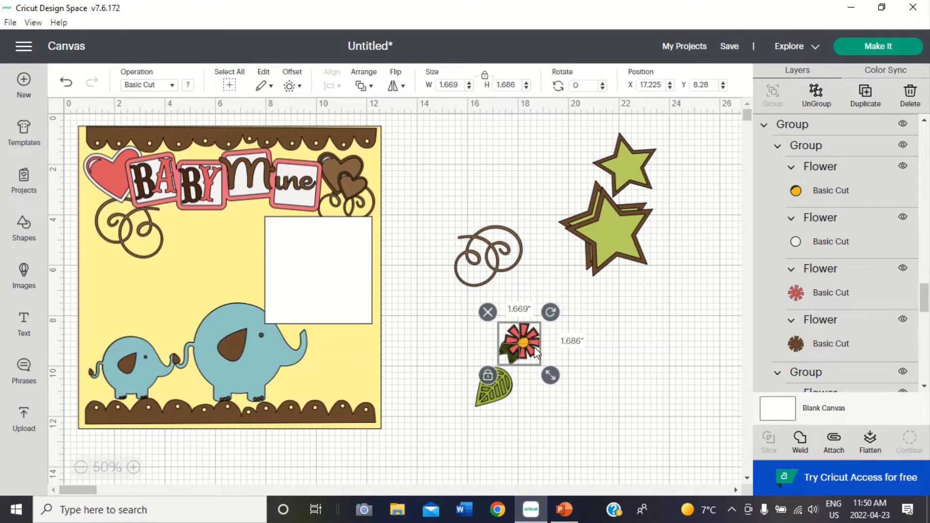
left_click_drag(535, 353, 535, 353)
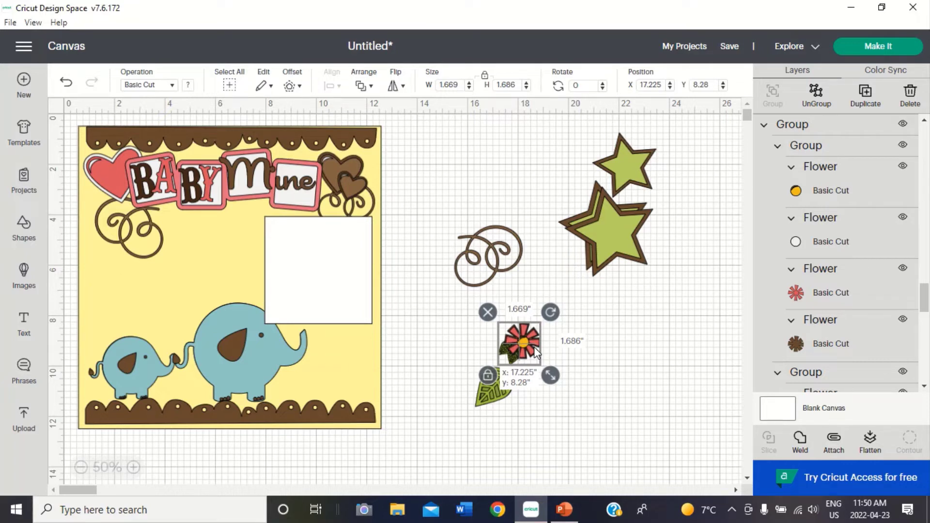
left_click_drag(536, 351, 376, 328)
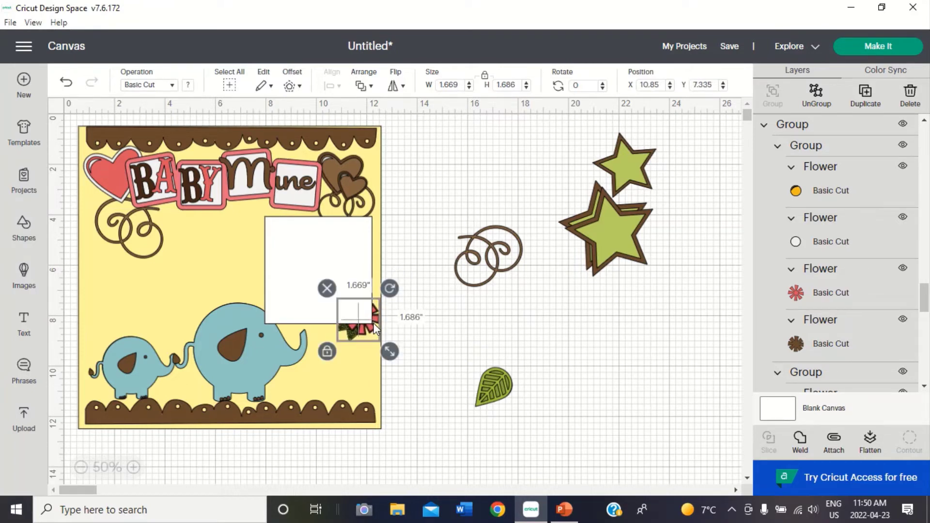
right_click(376, 328)
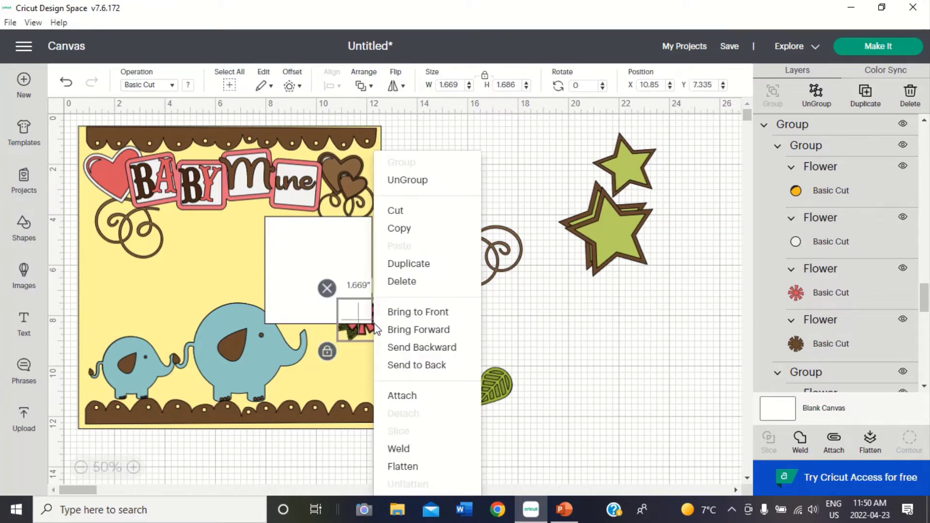
left_click(413, 313)
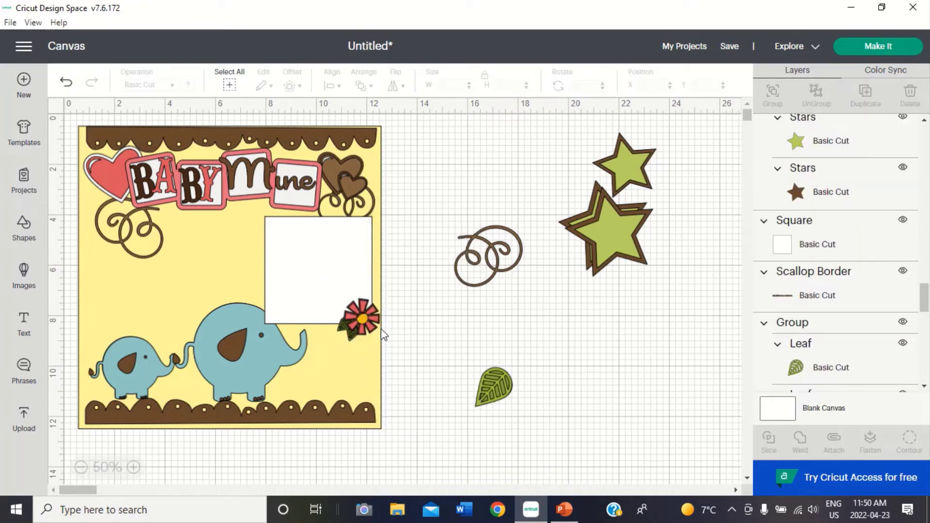
- Enlarge the flower to about 2.26 inches wide and shift it slightly down and left on the photo square's corner
left_click(357, 318)
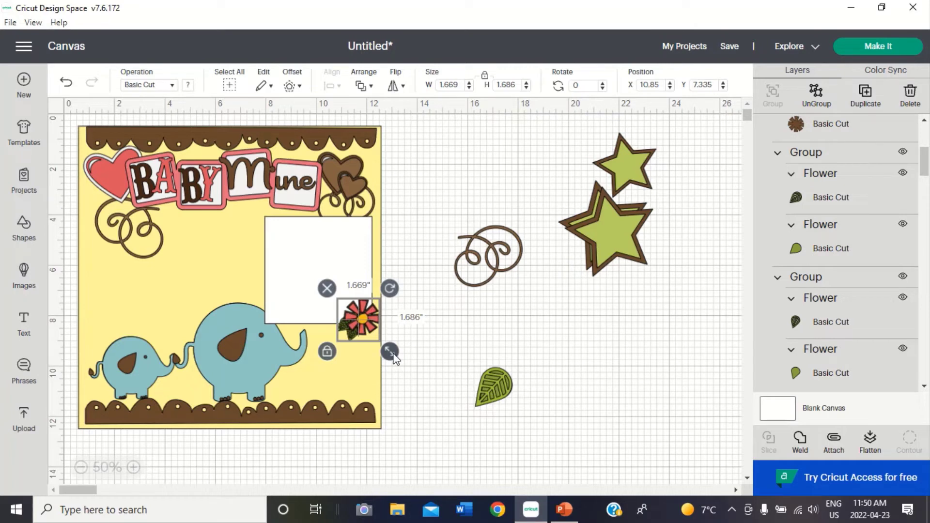
left_click_drag(393, 358, 405, 367)
left_click_drag(359, 345, 335, 356)
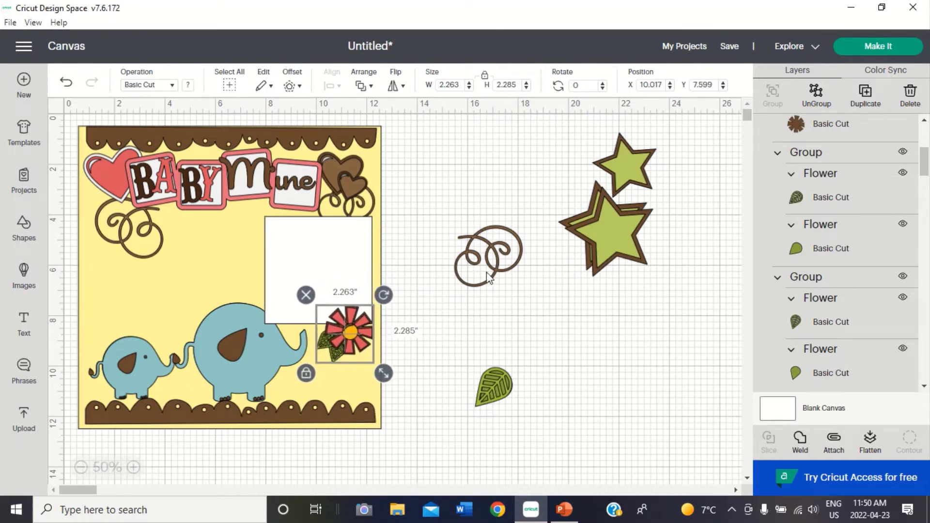
- Move the remaining loose swirl beneath the flower, rotate it slightly clockwise and shrink it to fit inside the page edge
left_click_drag(488, 279, 348, 388)
right_click(349, 387)
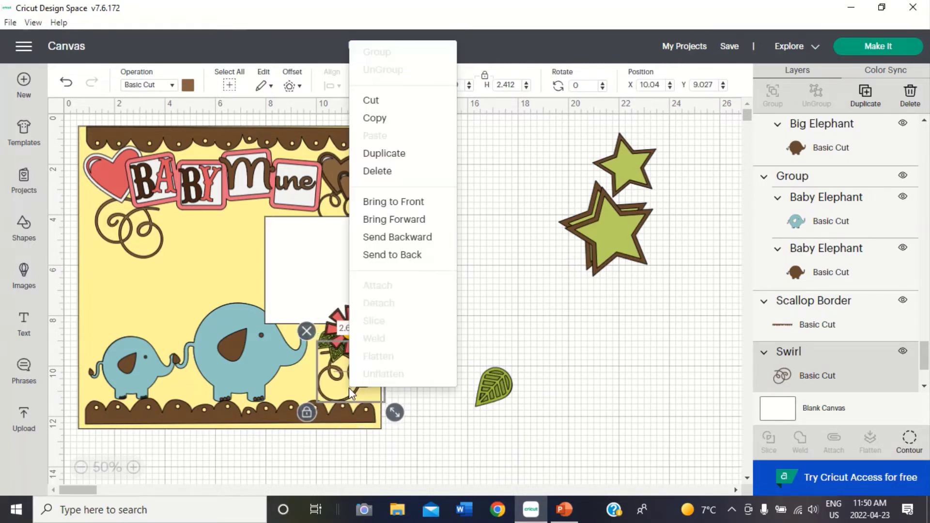
left_click(320, 377)
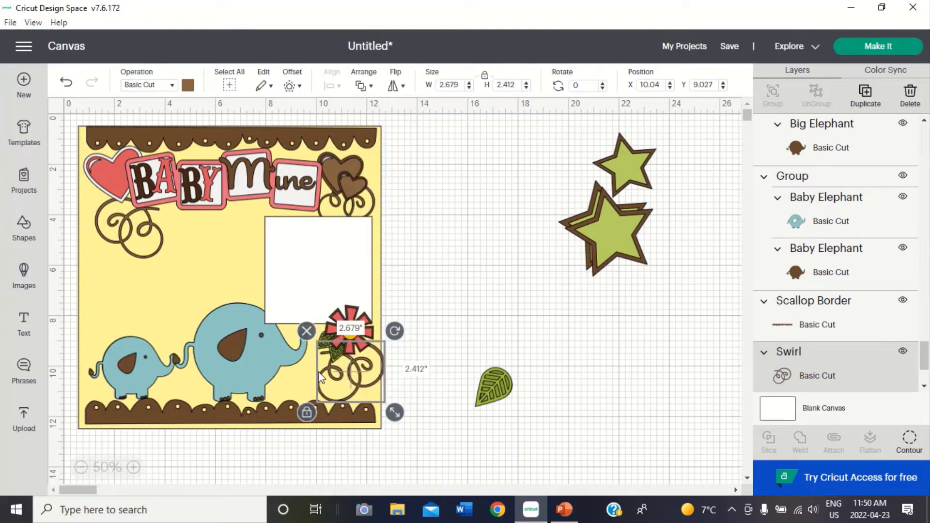
left_click_drag(395, 332, 403, 342)
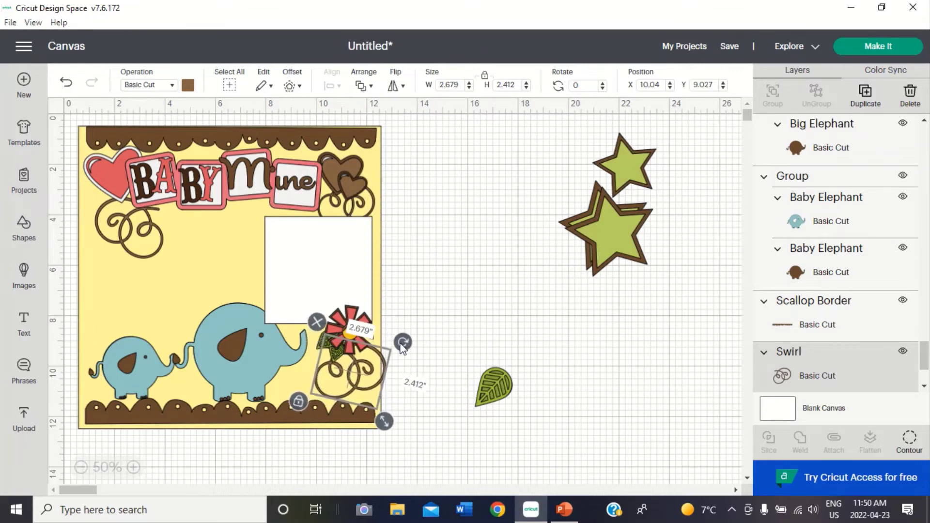
left_click_drag(386, 426, 376, 411)
left_click_drag(356, 375, 357, 374)
- Delete the leftover green stars and the loose leaf lying outside the page
left_click(572, 201)
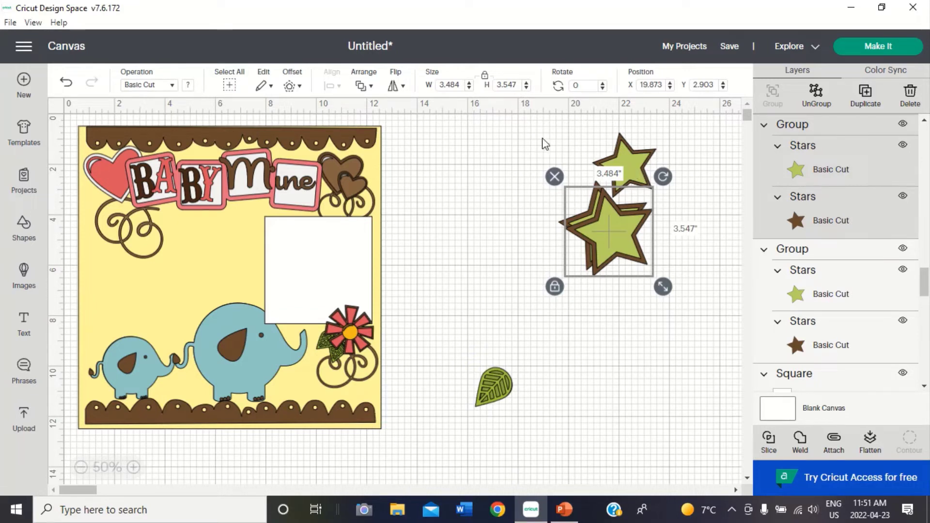
left_click_drag(543, 139, 705, 285)
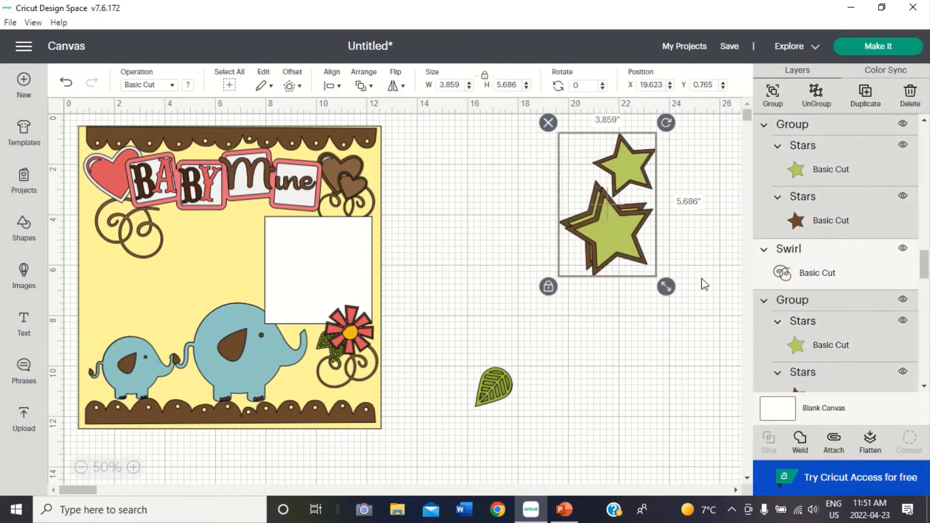
key("Delete")
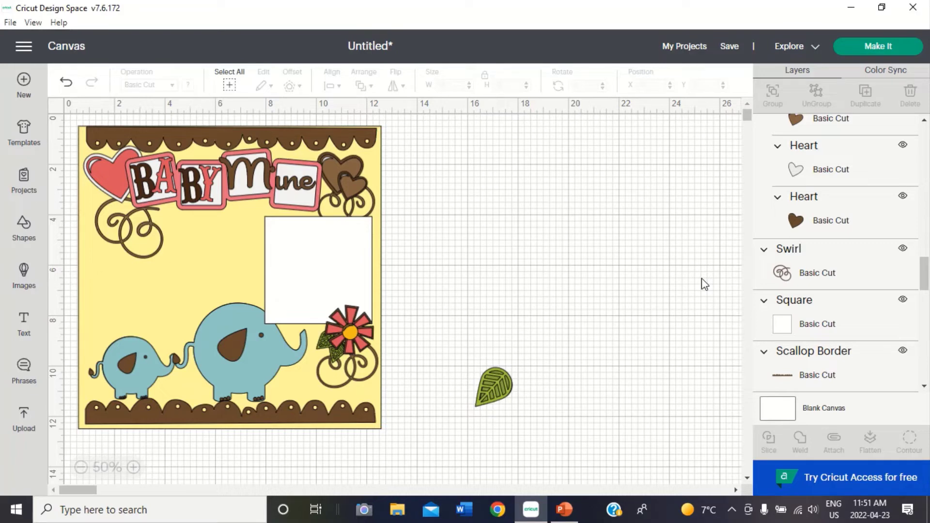
left_click(501, 382)
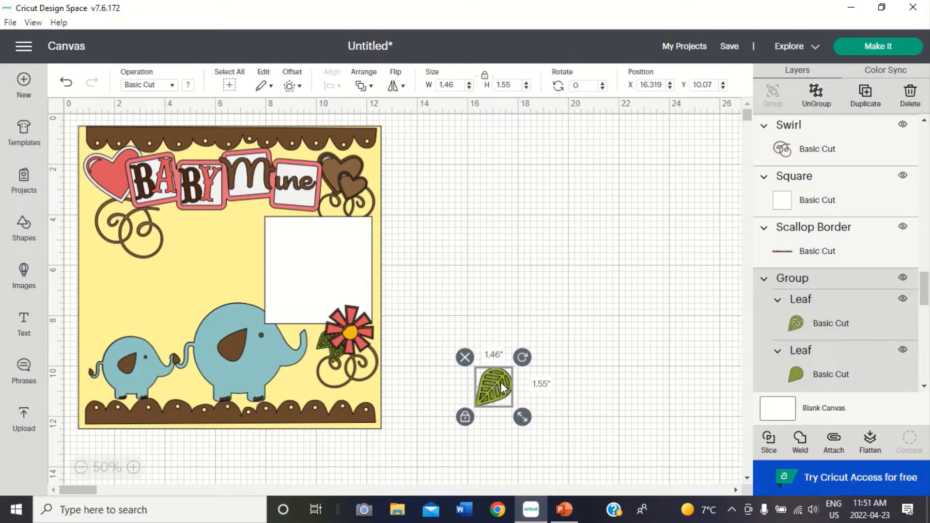
left_click(465, 359)
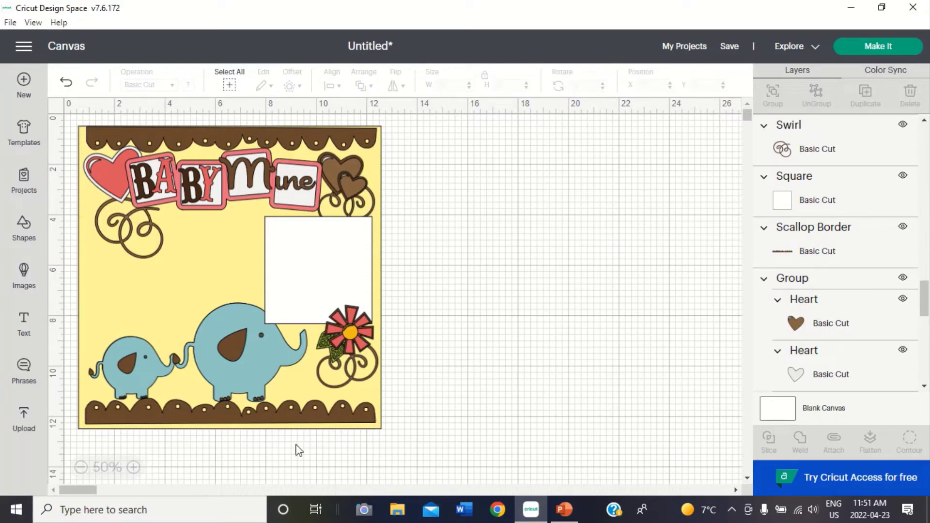
- Flip the bottom scallop border vertically and nudge it slightly down and left along the page's lower edge
left_click(283, 422)
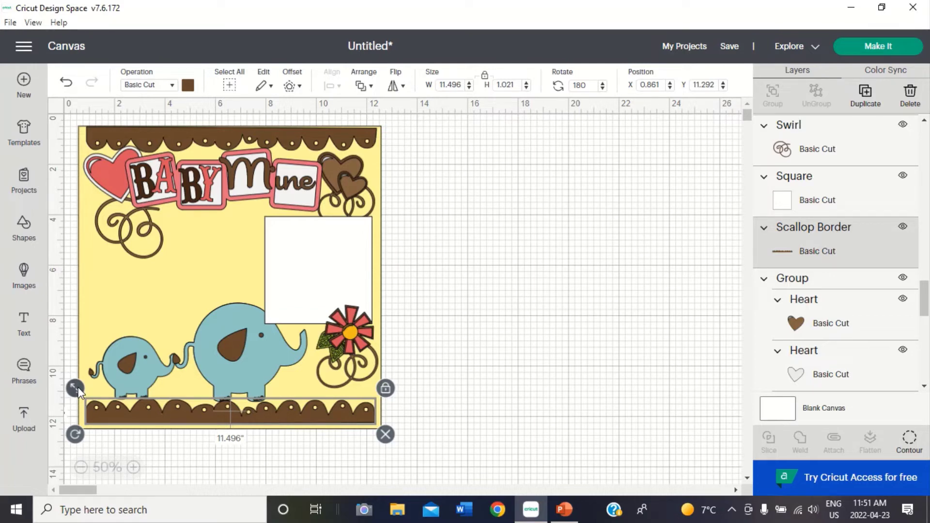
left_click(396, 86)
left_click(426, 121)
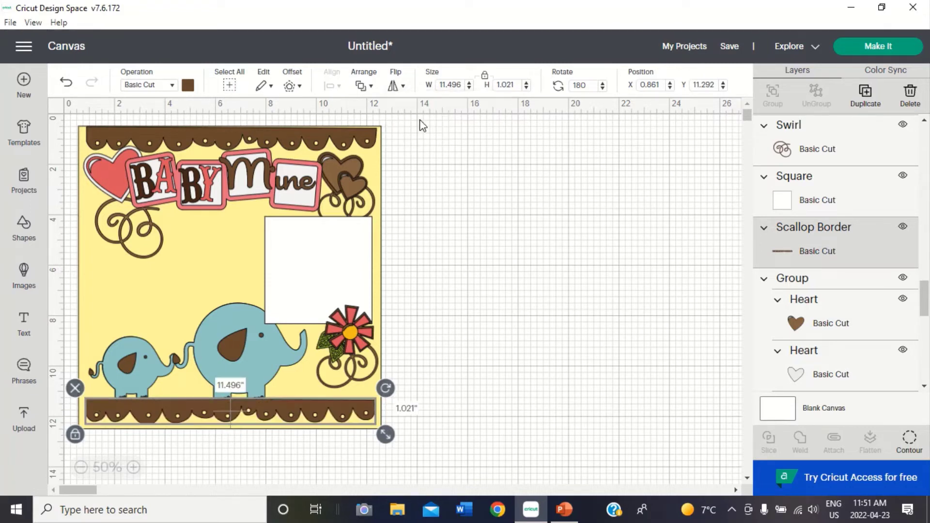
left_click(280, 412)
left_click_drag(280, 412, 277, 414)
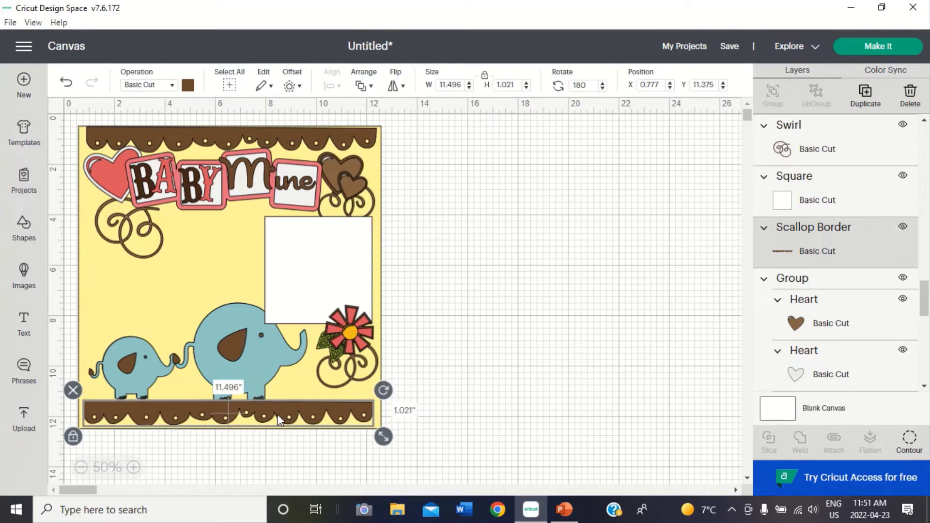
- Shrink the big elephant to about 5.07 inches wide, set it on the bottom border, and shrink the baby elephant to about 3.32 inches wide
left_click(243, 370)
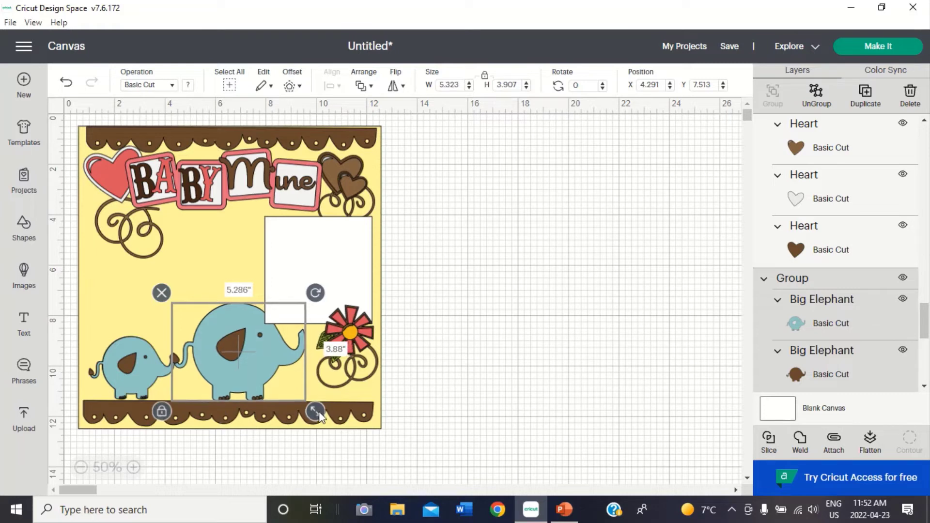
left_click_drag(320, 412, 315, 407)
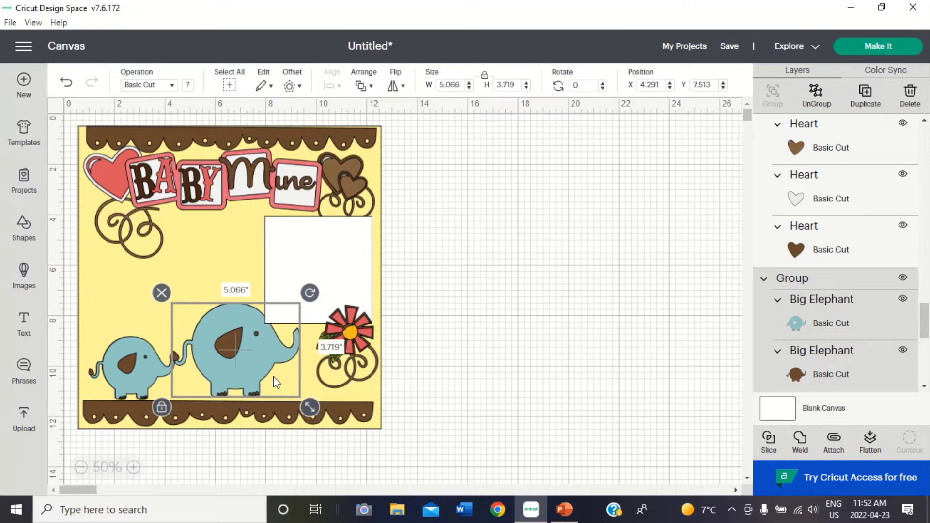
left_click_drag(274, 381, 275, 385)
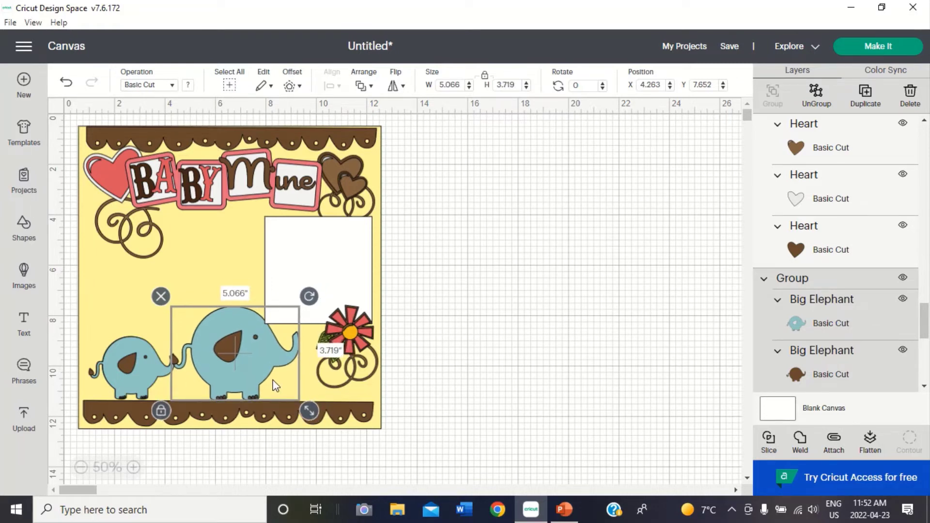
left_click(144, 378)
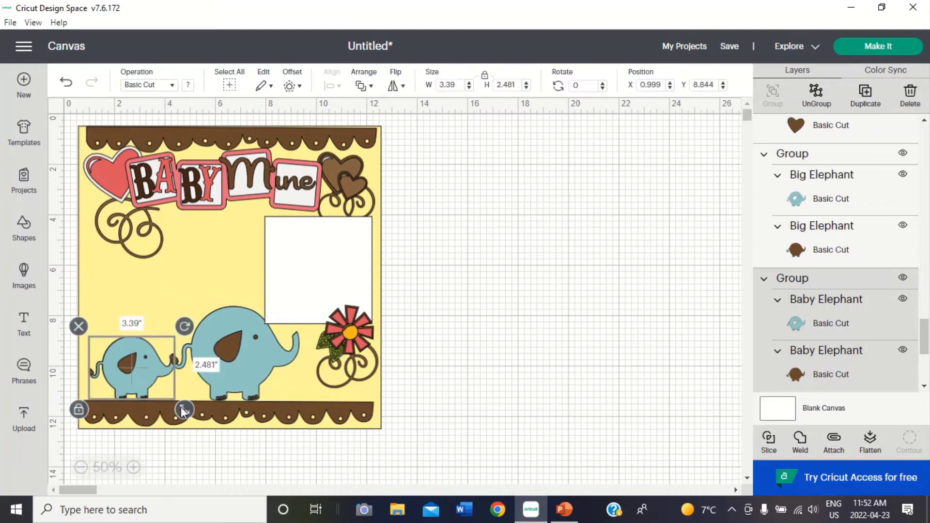
left_click_drag(182, 411, 179, 410)
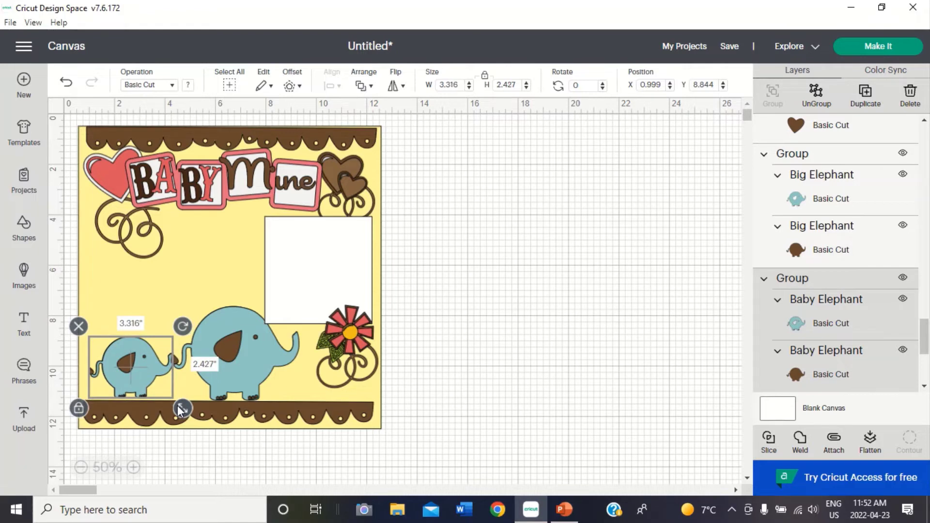
left_click(431, 384)
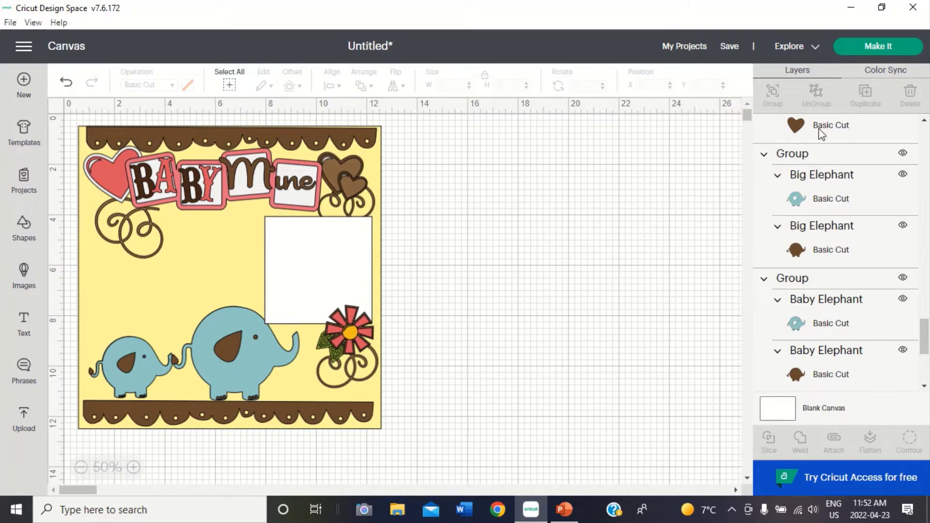
- Sync the off-white heart layers, title background and flower-centre circle to the photo square's white
left_click(881, 73)
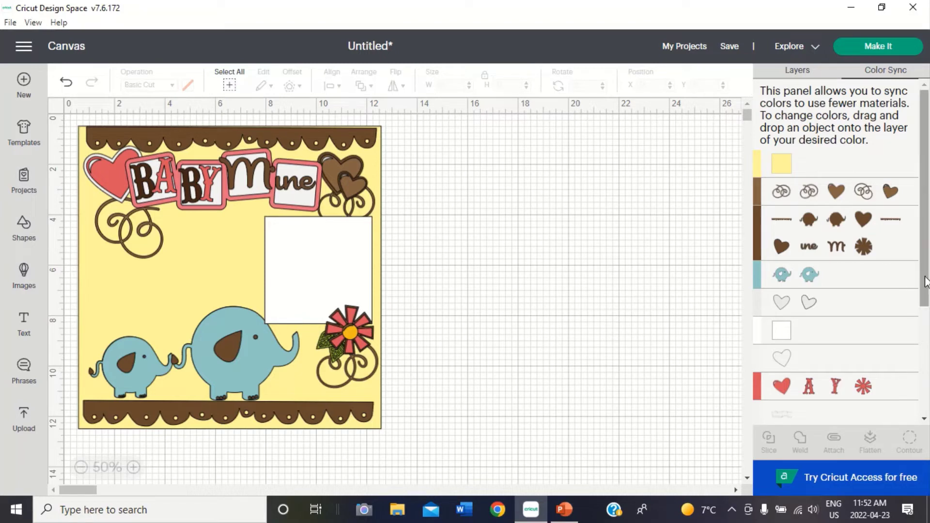
left_click_drag(926, 281, 929, 428)
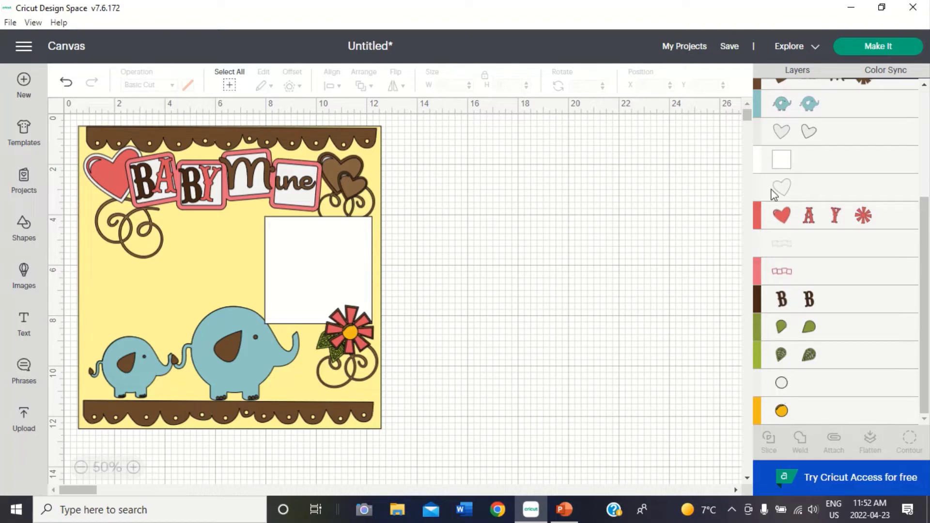
mouse_move(779, 191)
left_mouse_down()
mouse_move(775, 154)
mouse_move(782, 186)
left_mouse_up()
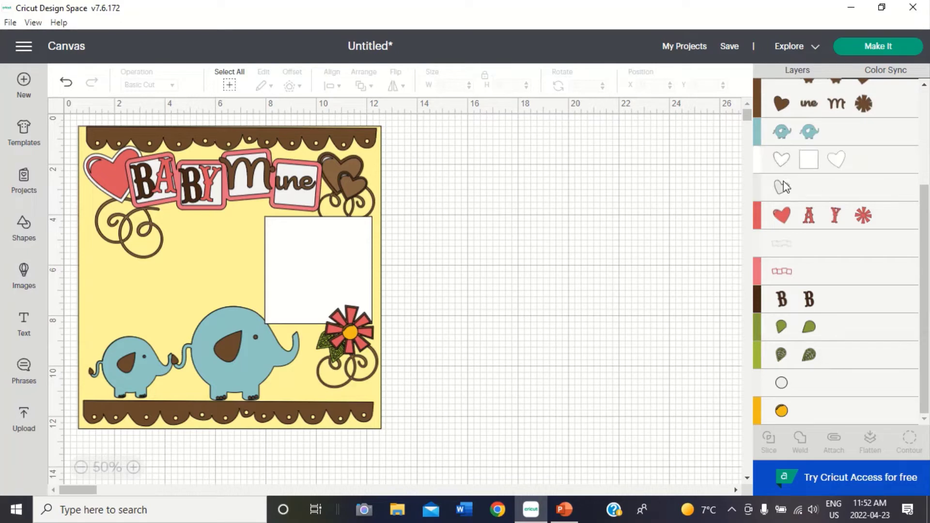
left_click_drag(785, 246, 774, 163)
left_click_drag(785, 205, 784, 194)
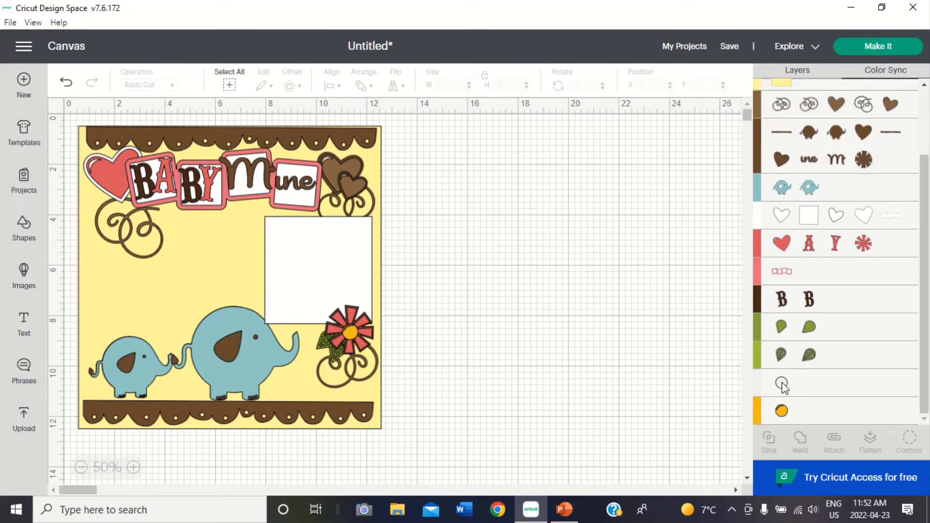
left_click_drag(782, 383, 773, 222)
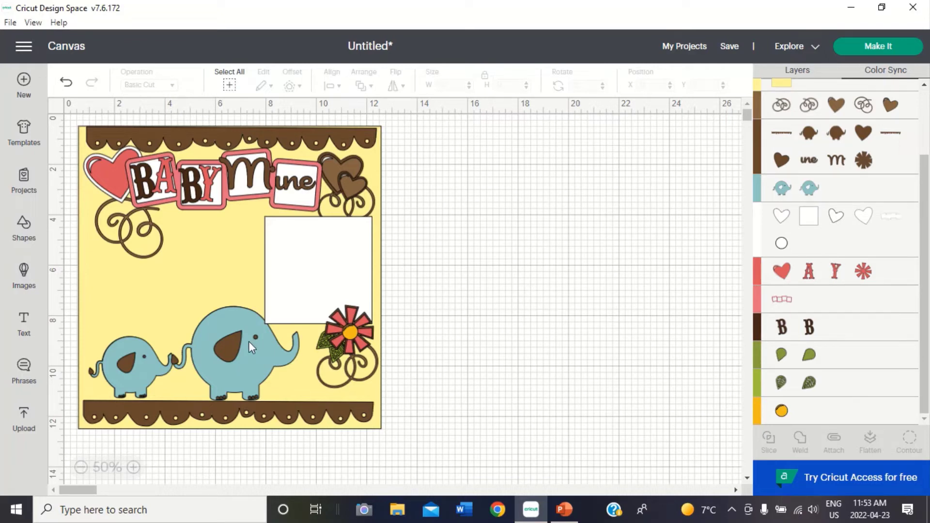
- Recolor the blue bodies of both elephants to the pink of the title frames using color sync
left_click(241, 359)
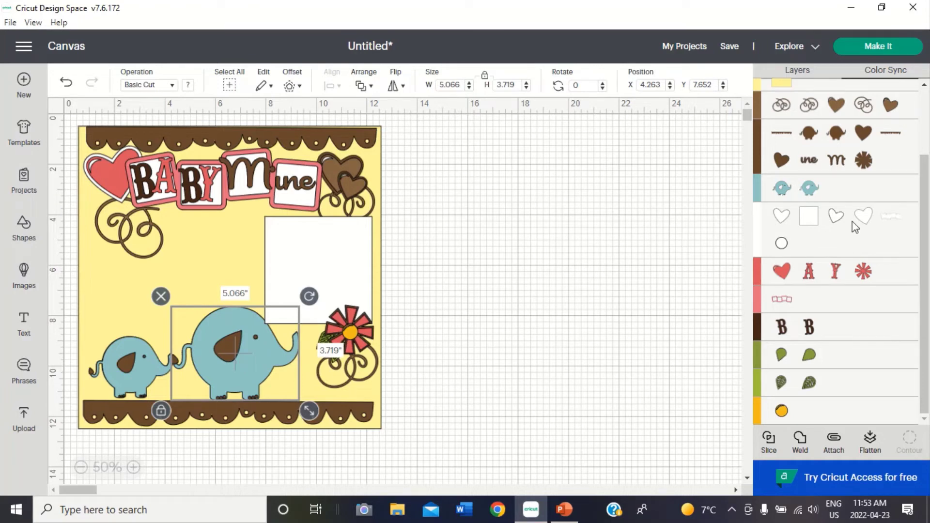
left_click_drag(809, 193, 813, 302)
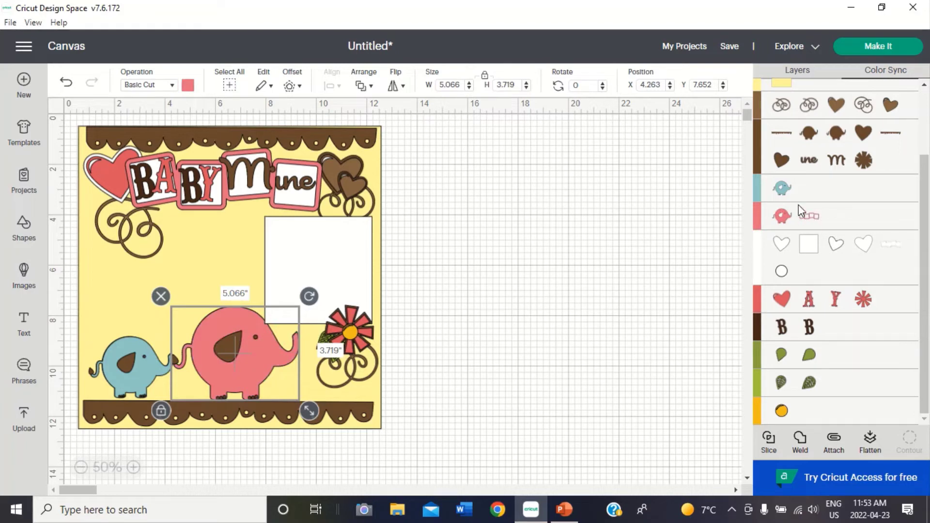
left_click_drag(784, 189, 865, 222)
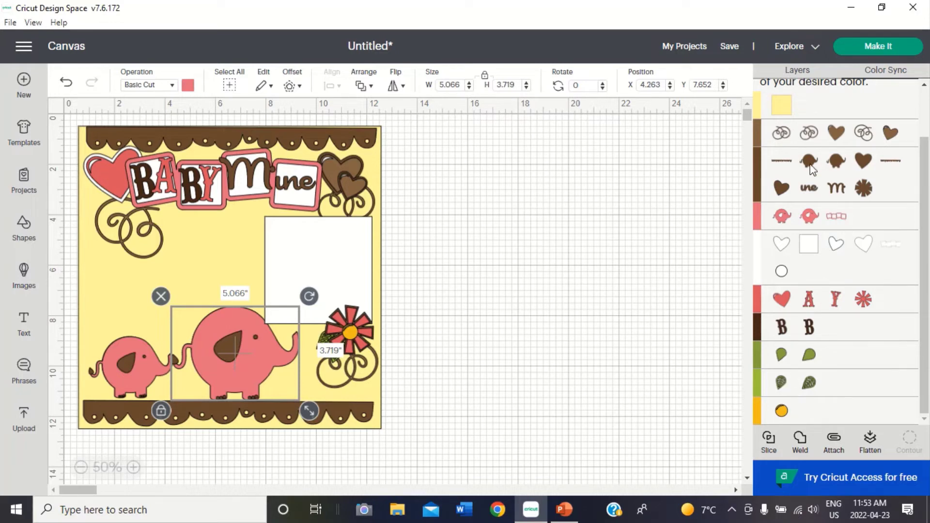
- Recolor both scallop borders and the elephants' brown backing layers grey
left_click(321, 144)
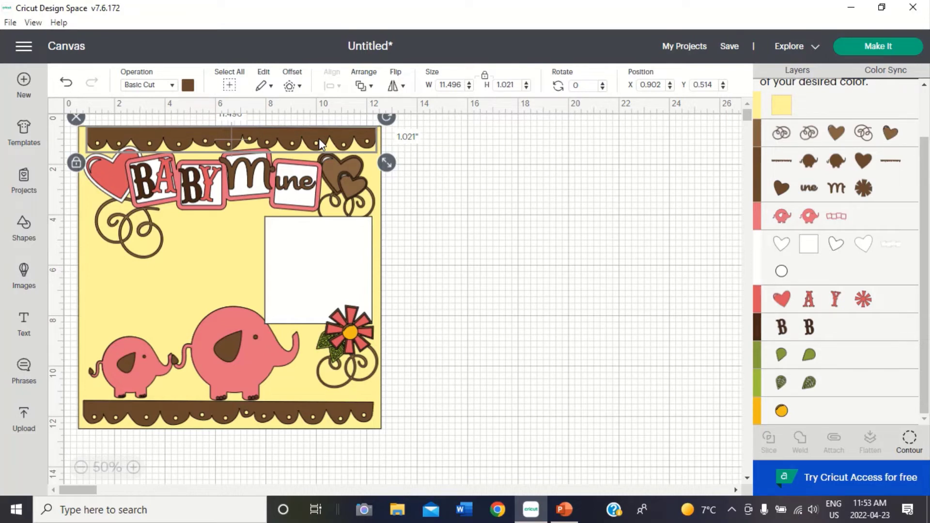
left_click(187, 90)
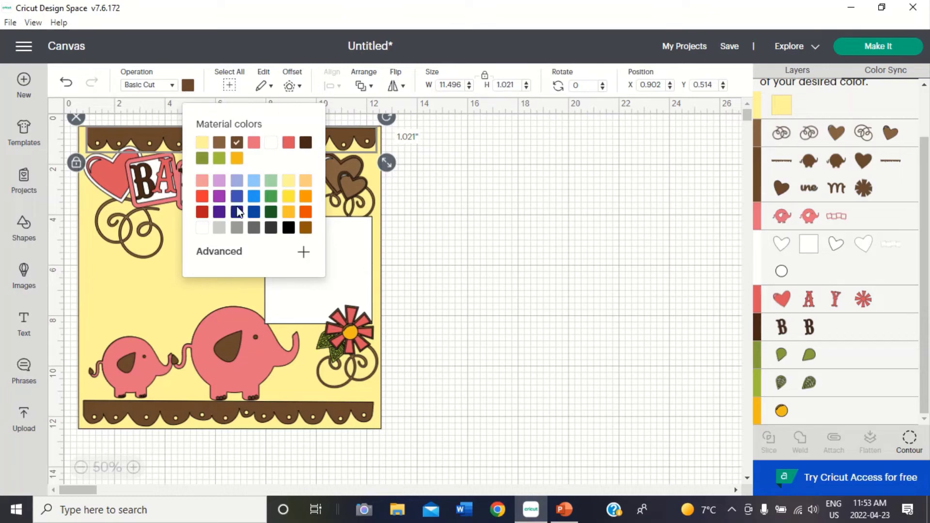
left_click(238, 228)
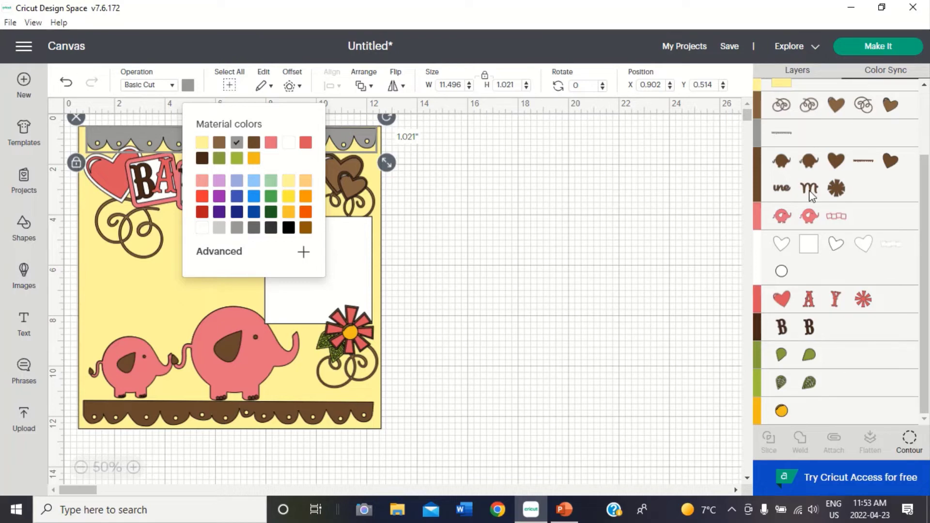
left_click_drag(865, 163, 799, 140)
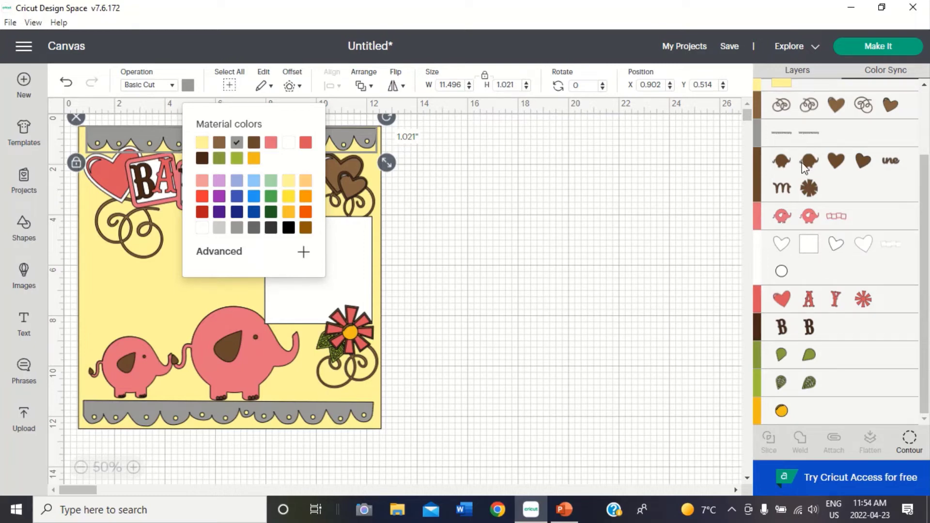
left_click_drag(807, 149, 808, 133)
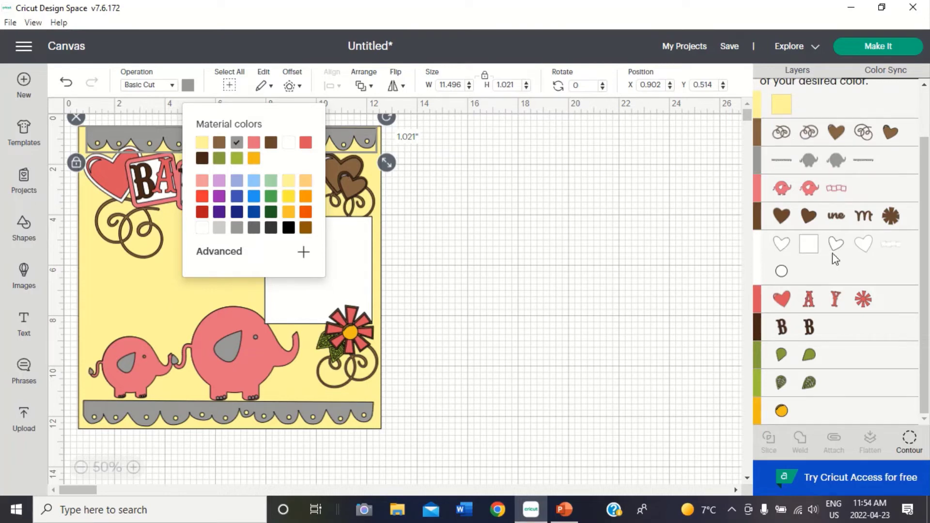
- Sync all three swirls to the golden yellow of the flower's centre
left_click_drag(813, 138, 835, 413)
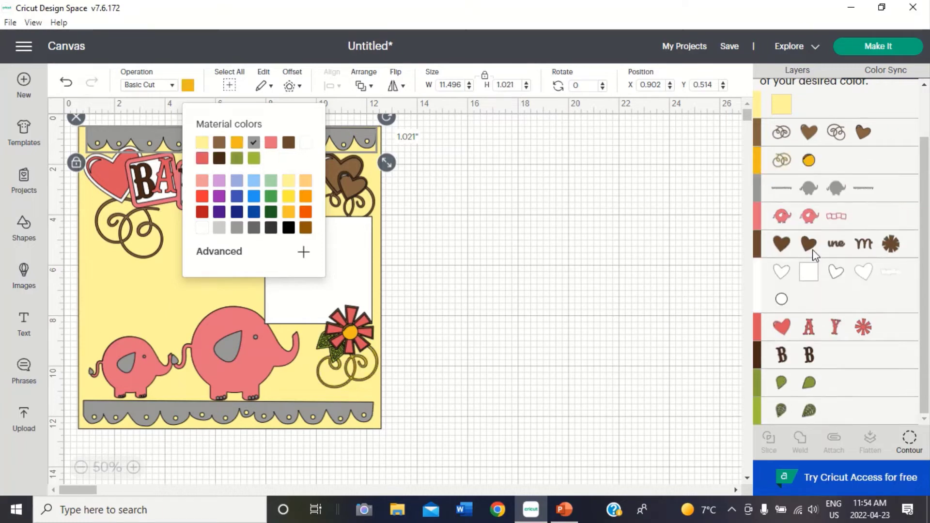
left_click_drag(785, 138, 821, 164)
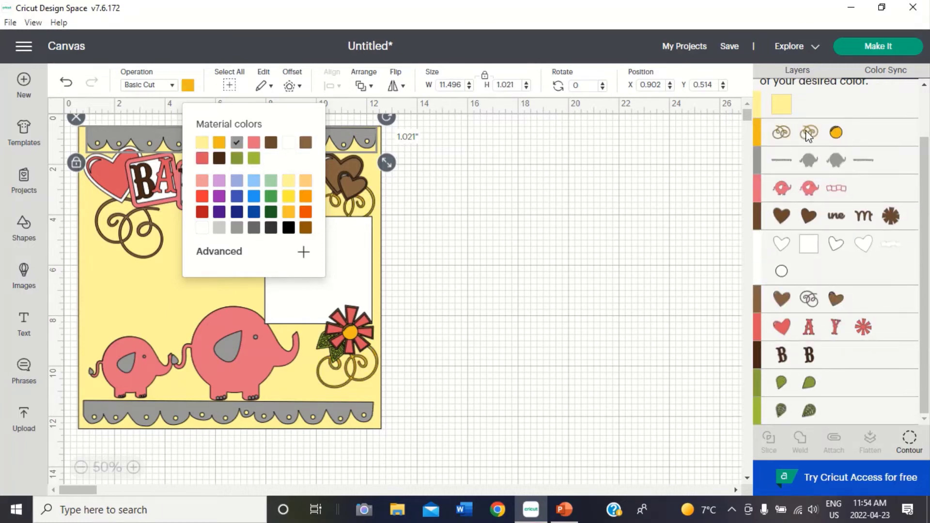
left_click_drag(809, 299, 851, 129)
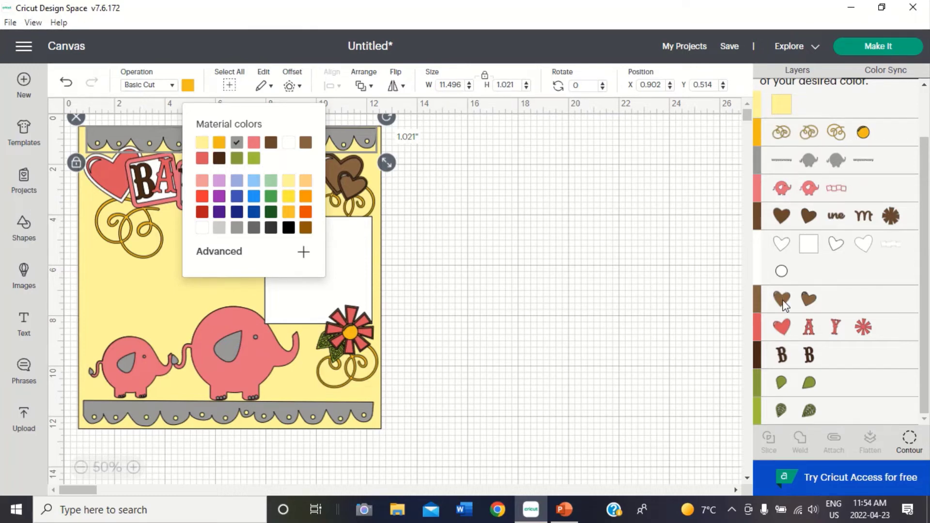
- Recolor the two brown hearts beside the title to the coral red of the other heart and their dark backing layers white
left_click_drag(785, 305, 814, 326)
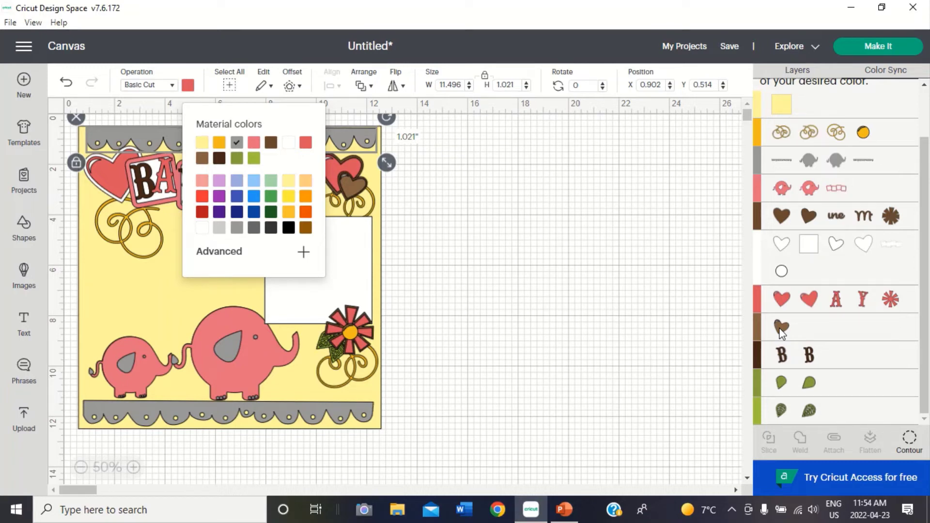
left_click_drag(782, 332, 791, 299)
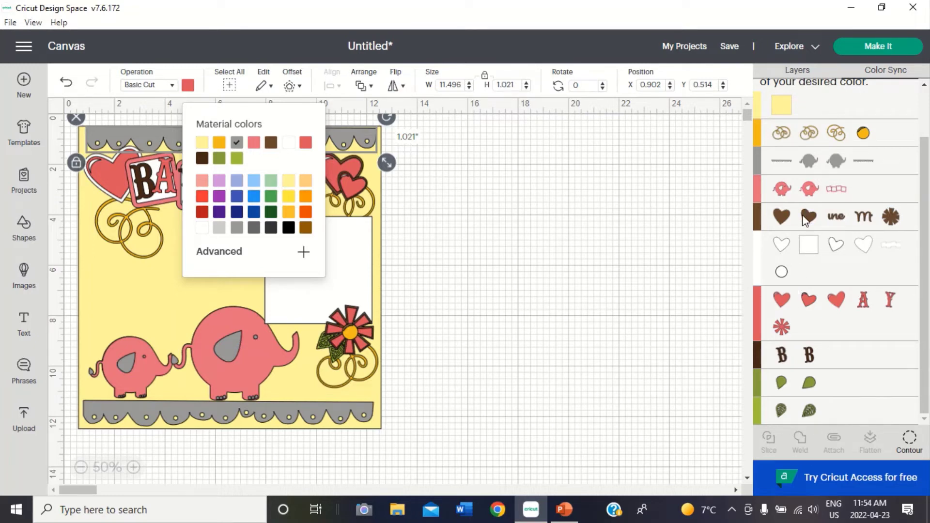
left_click_drag(802, 216, 818, 256)
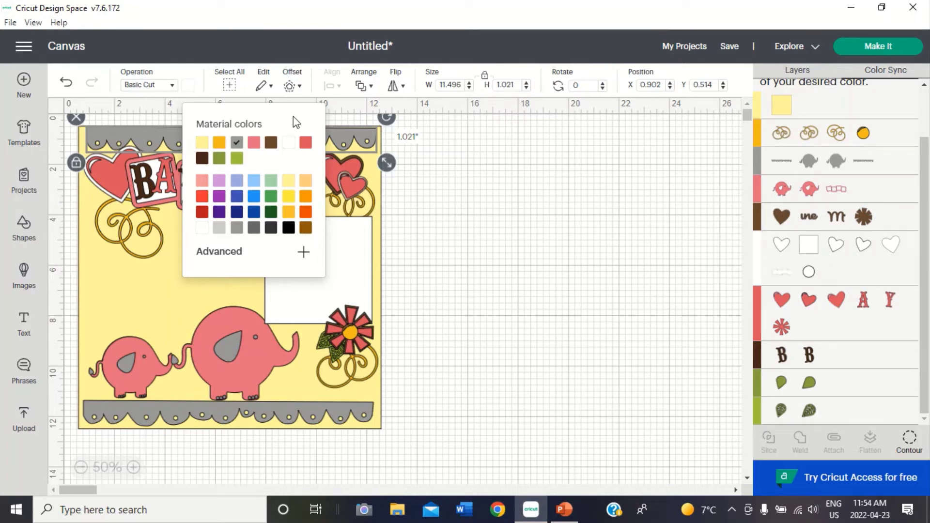
left_click(189, 86)
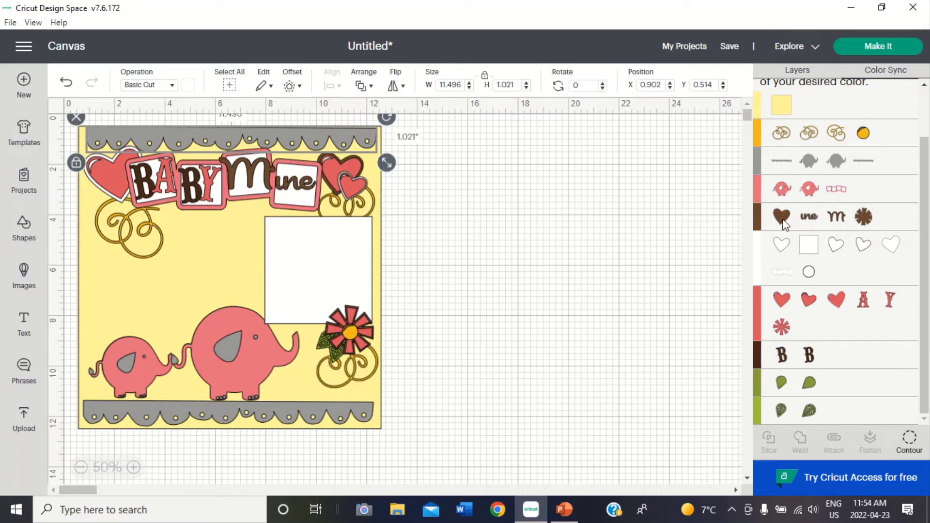
left_click_drag(778, 217, 825, 257)
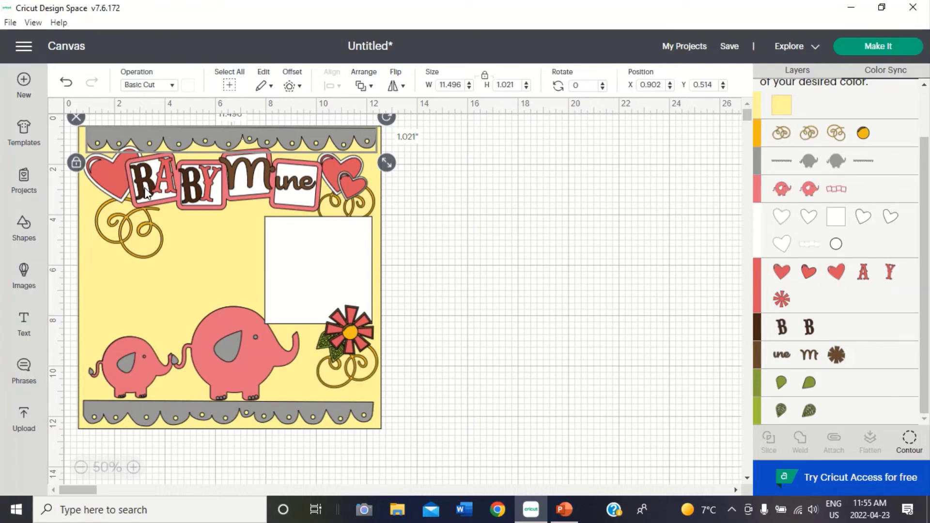
- Recolor one swirl blue and sync the other two swirls and the flower's centre to that blue
left_click(143, 235)
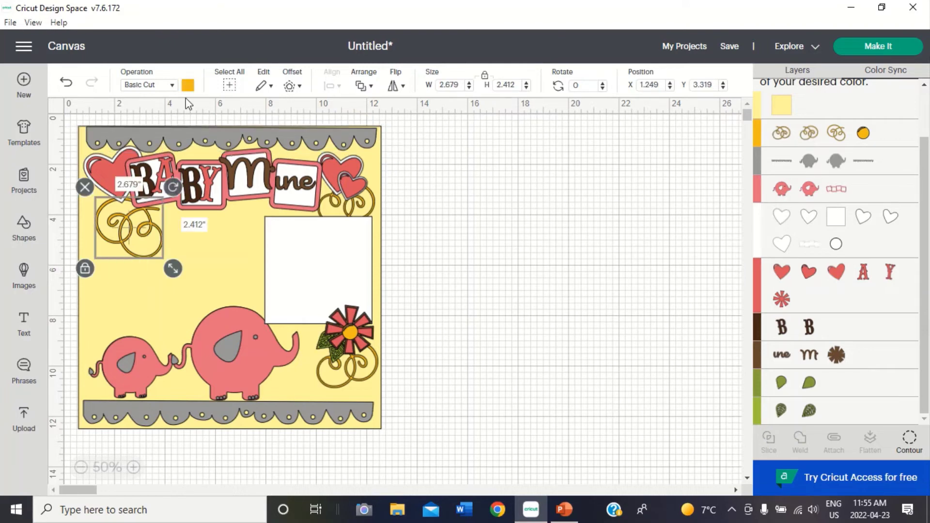
left_click(188, 85)
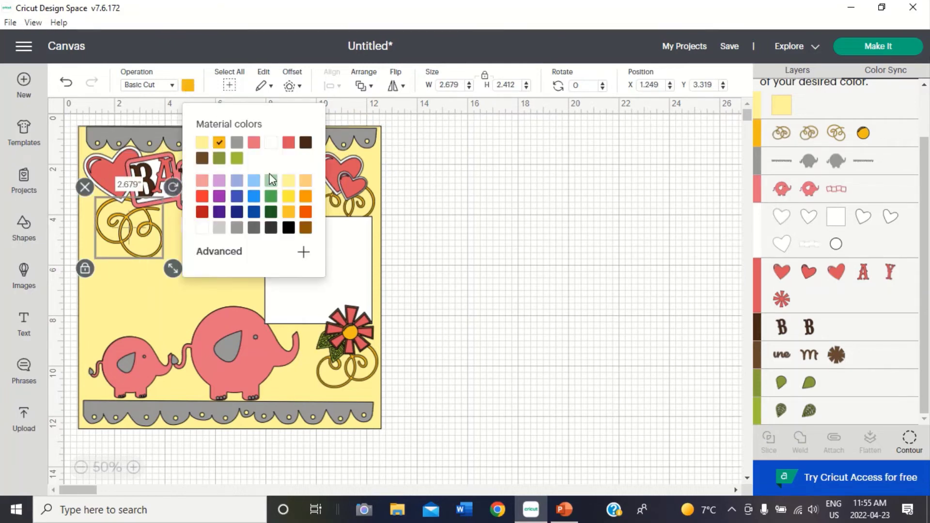
left_click(254, 199)
left_click(369, 209)
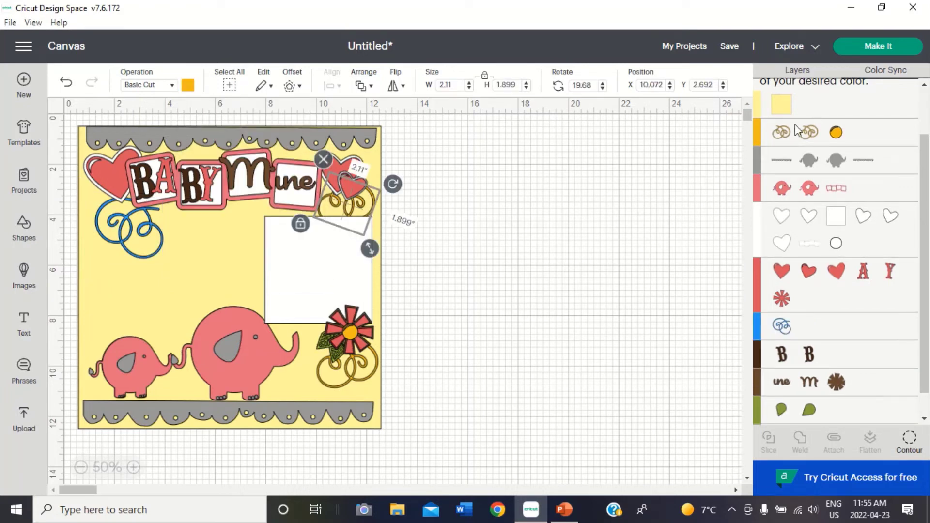
left_click_drag(775, 133, 843, 324)
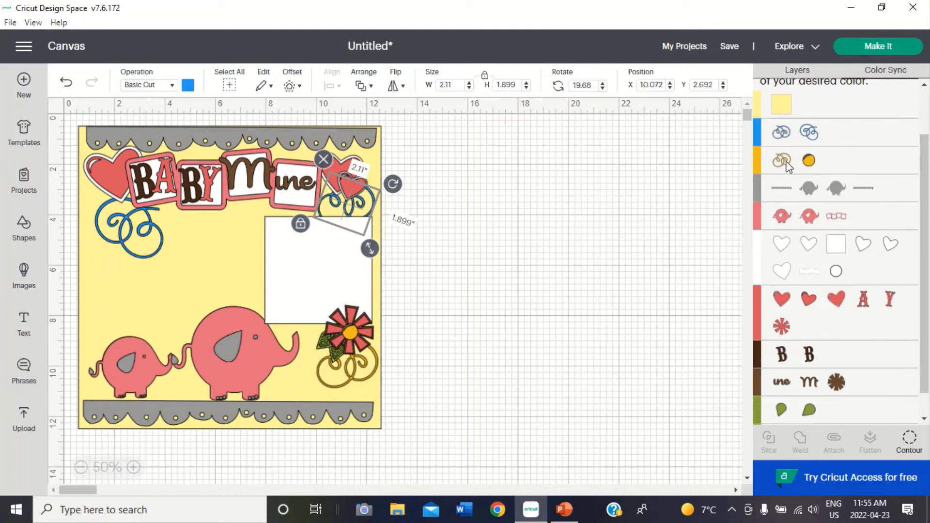
left_click_drag(781, 160, 805, 145)
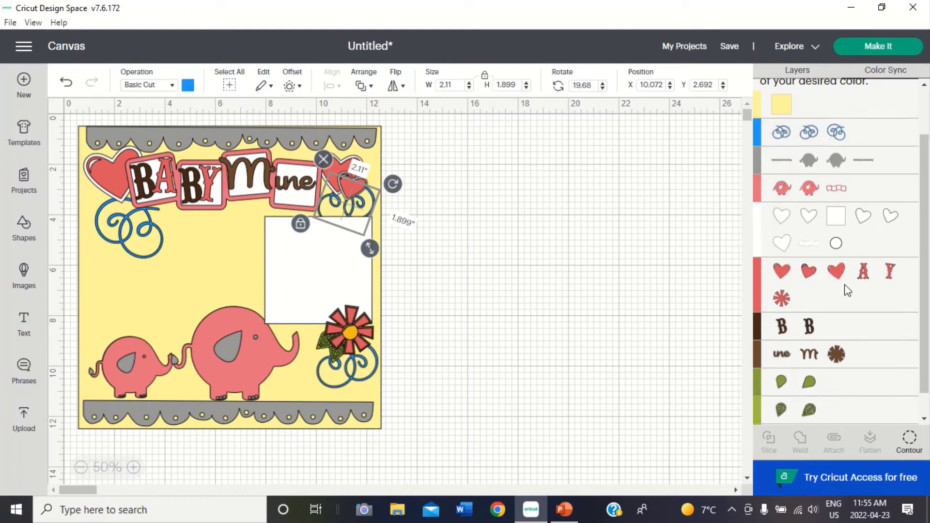
scroll(837, 303, "down", 1)
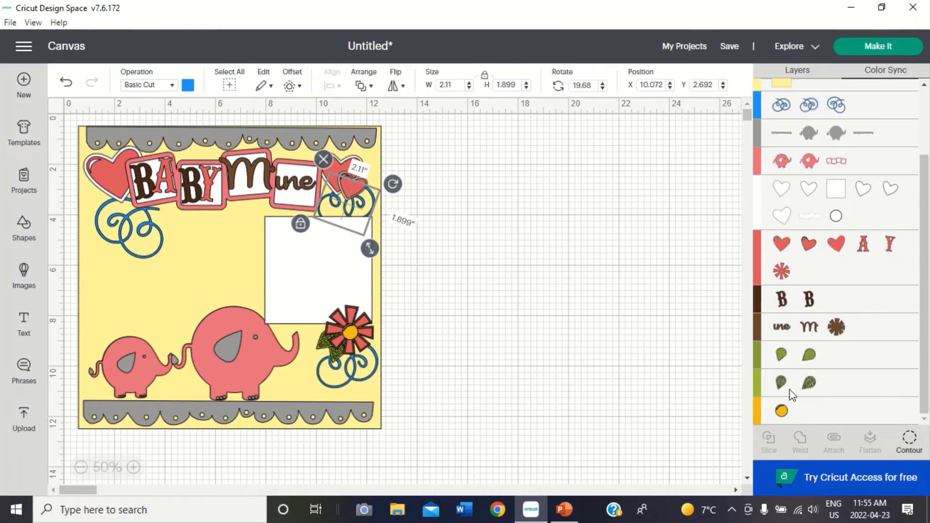
left_click_drag(782, 411, 805, 110)
left_click(590, 303)
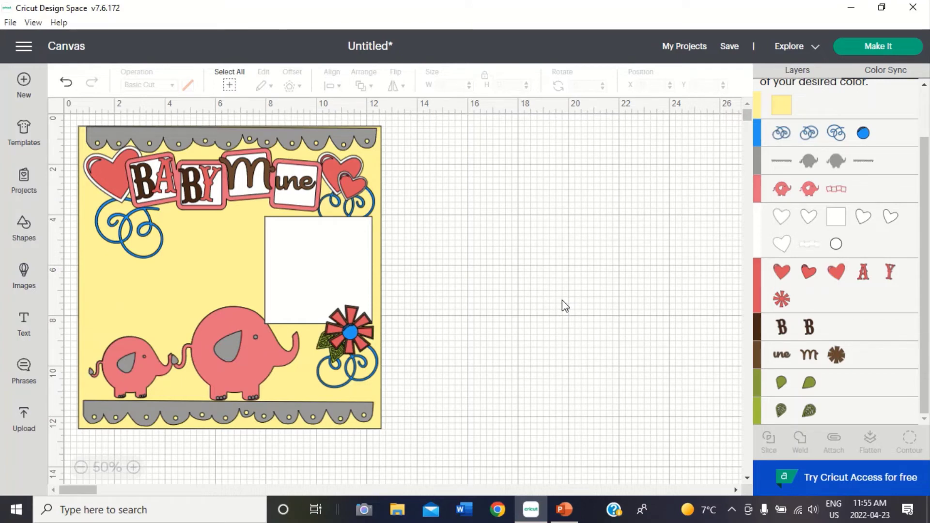
- Sync the title's two brown B letters, the M, the "ine" lettering and the flower's brown backing layer to grey
left_click(194, 194)
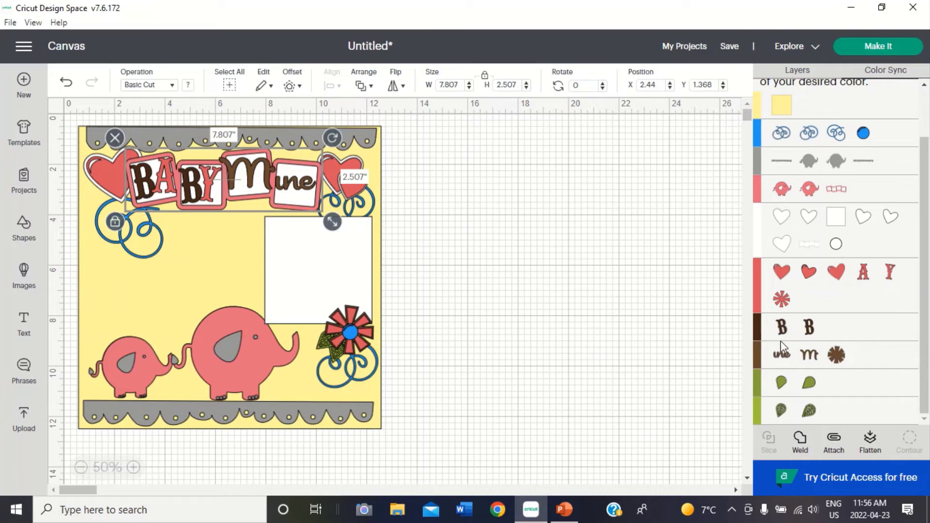
mouse_move(783, 334)
left_mouse_down()
mouse_move(787, 135)
mouse_move(798, 110)
mouse_move(832, 223)
mouse_move(789, 339)
mouse_move(778, 334)
left_mouse_up()
left_click_drag(784, 334, 783, 169)
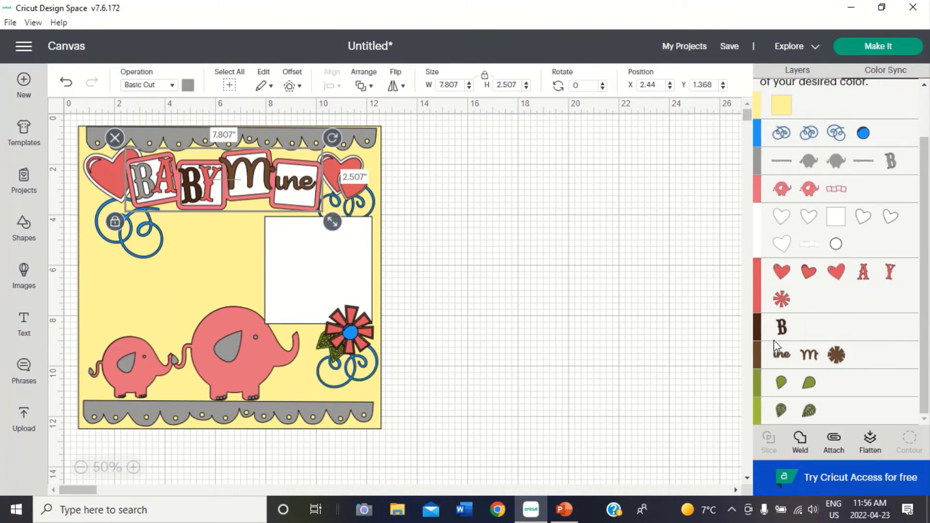
left_click_drag(783, 333, 789, 173)
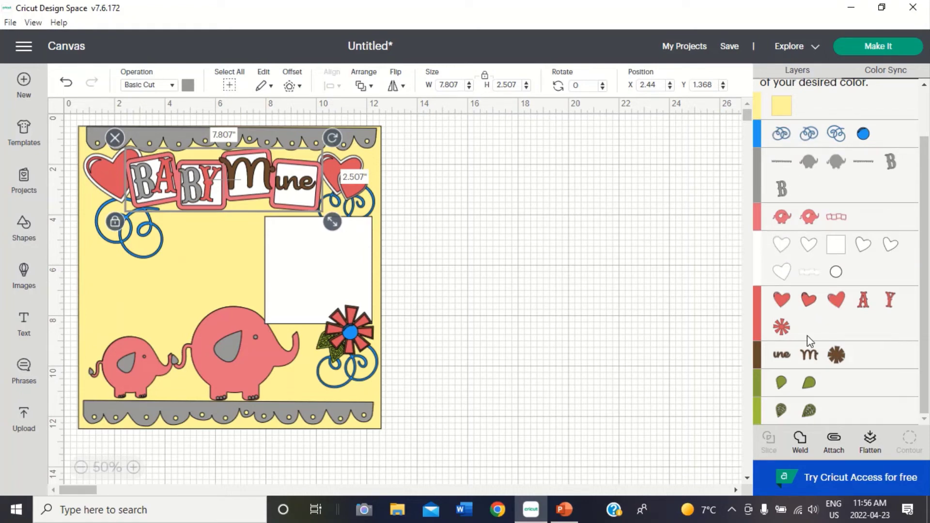
left_click_drag(782, 356, 801, 188)
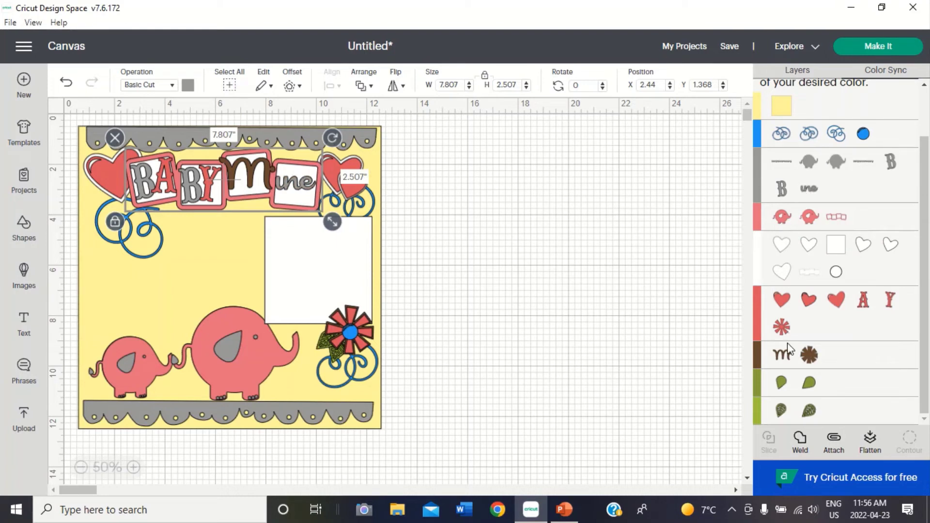
left_click_drag(787, 360, 839, 194)
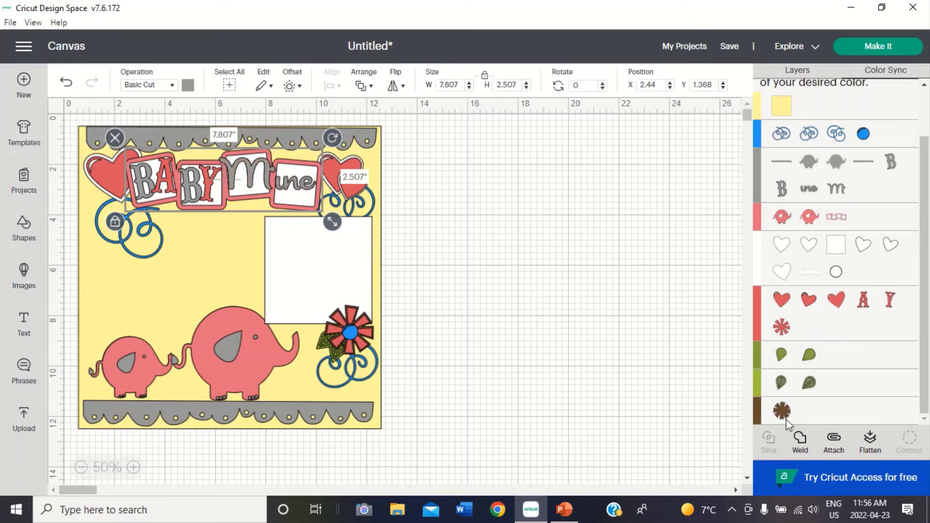
left_click_drag(787, 421, 878, 162)
left_click_drag(872, 196, 872, 197)
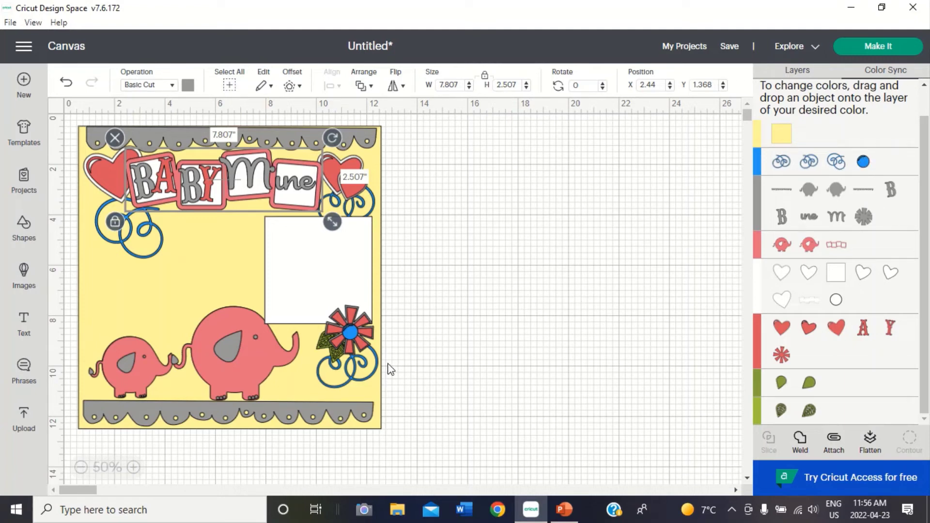
- Recolor the swirl below the flower with the custom teal #1cccbf
left_click(356, 382)
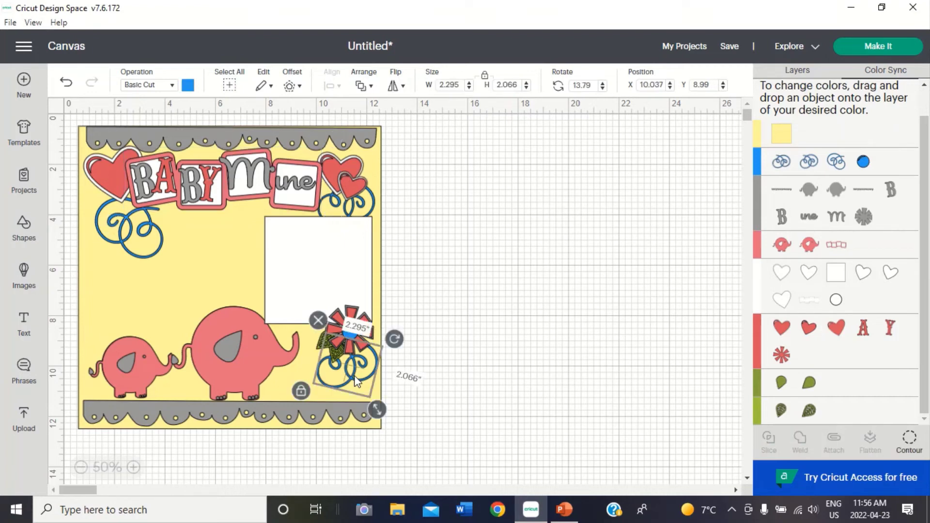
left_click(188, 86)
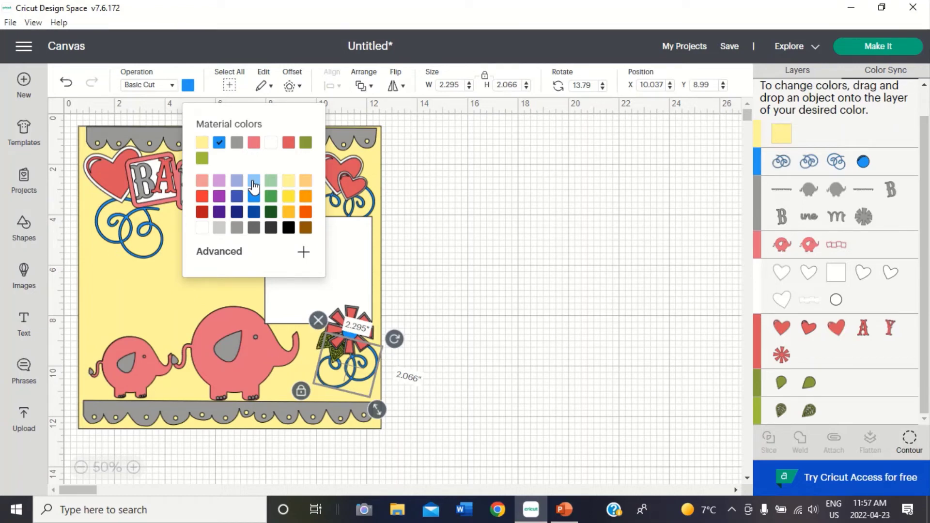
left_click(303, 252)
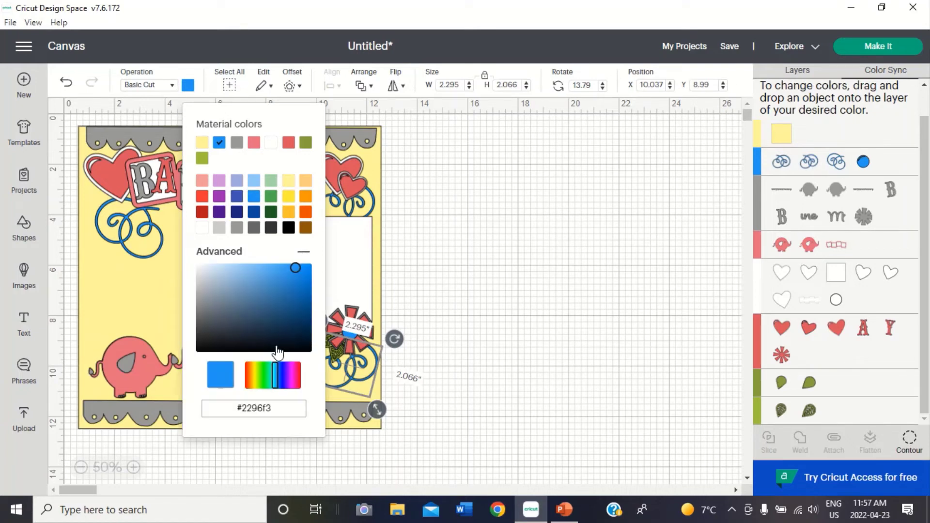
left_click(272, 377)
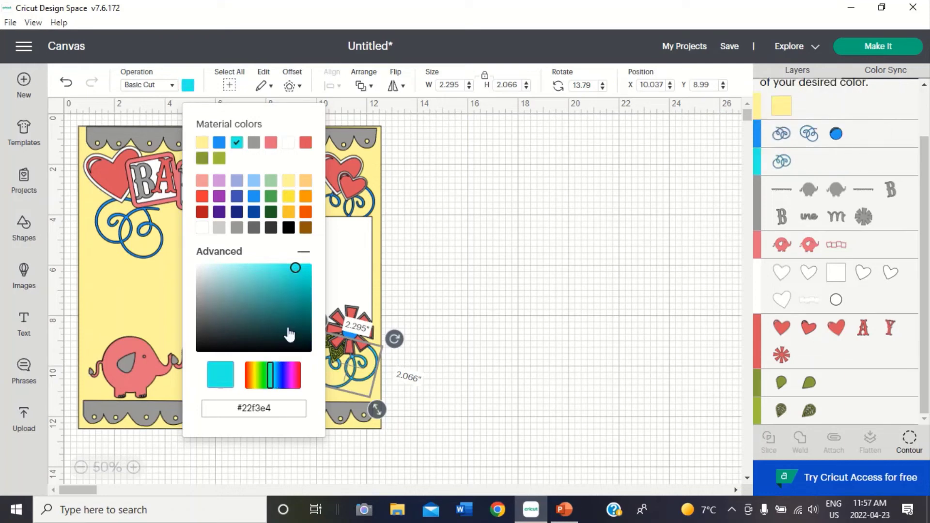
left_click(299, 272)
left_click_drag(299, 274, 296, 281)
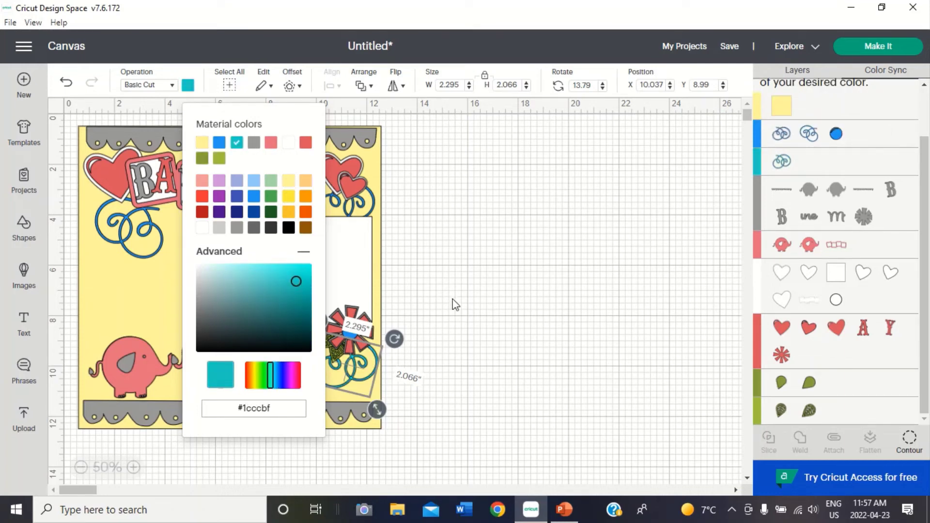
left_click(487, 247)
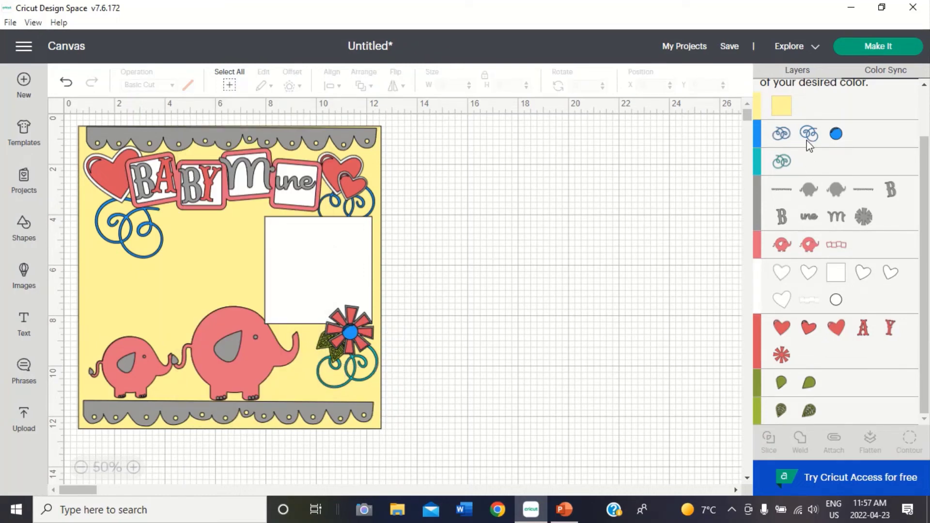
- Sync the two remaining blue swirls and the flower's centre to the teal of the lower swirl
left_click_drag(781, 136, 807, 164)
left_click_drag(812, 270, 824, 134)
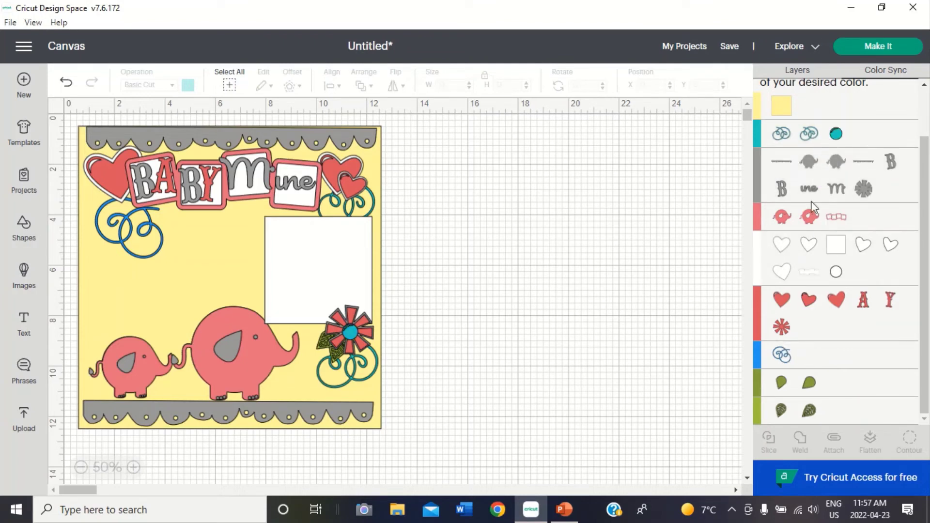
left_click_drag(787, 361, 872, 143)
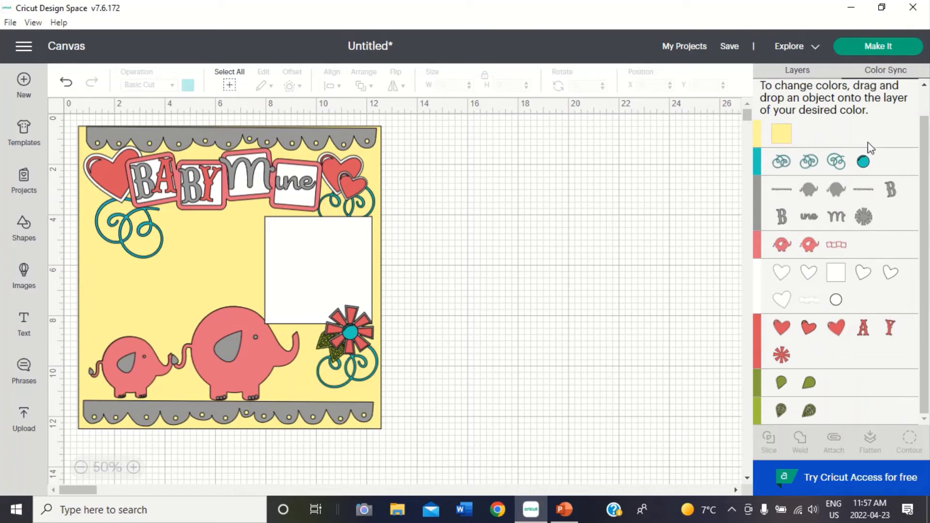
- Recolor the grey upper and lower scallop borders to the teal of the swirls
left_click(313, 143)
left_click(189, 86)
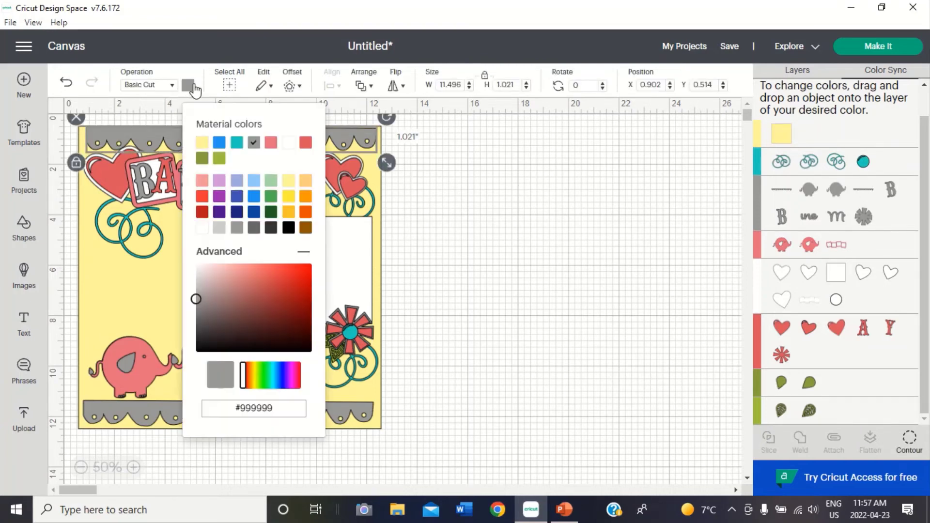
left_click(218, 179)
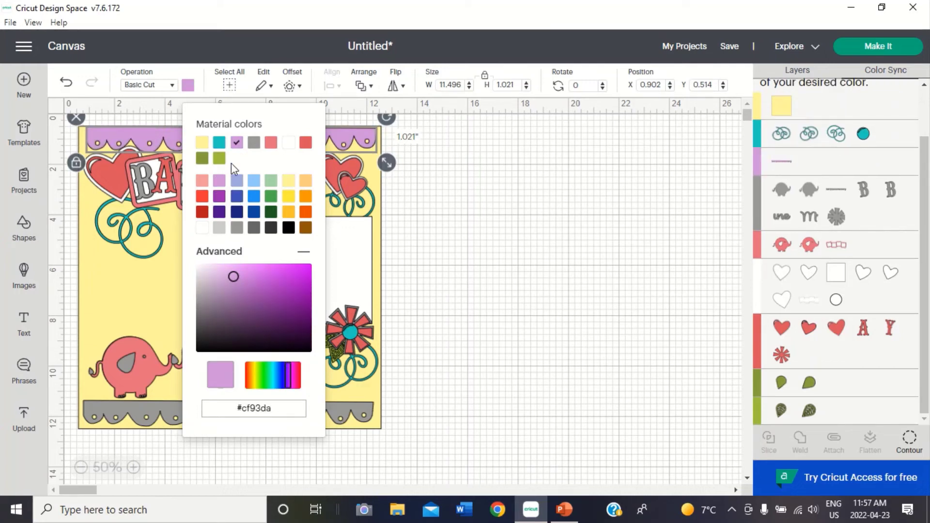
left_click(219, 143)
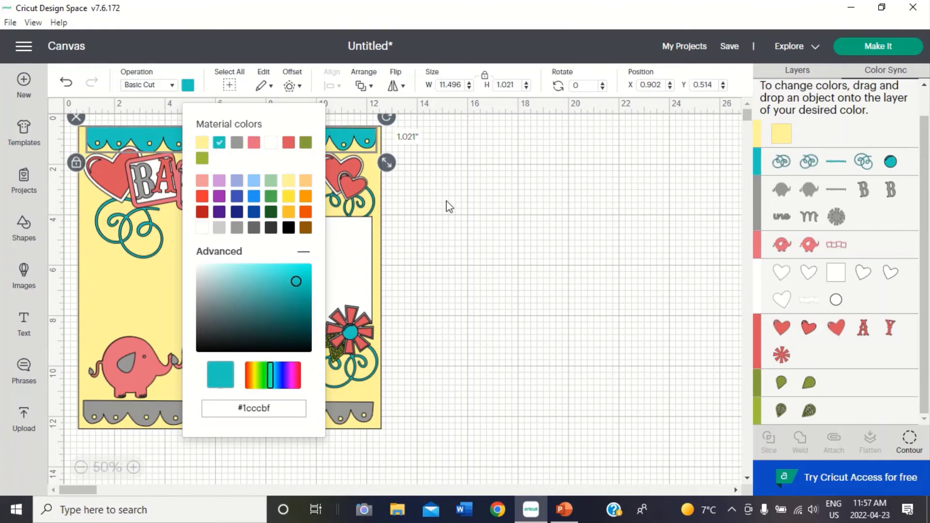
left_click(501, 290)
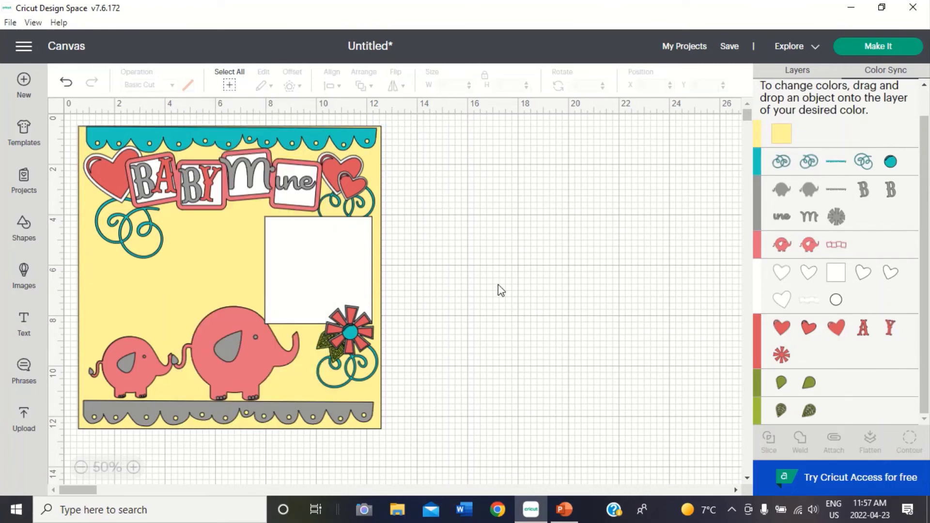
left_click(242, 401)
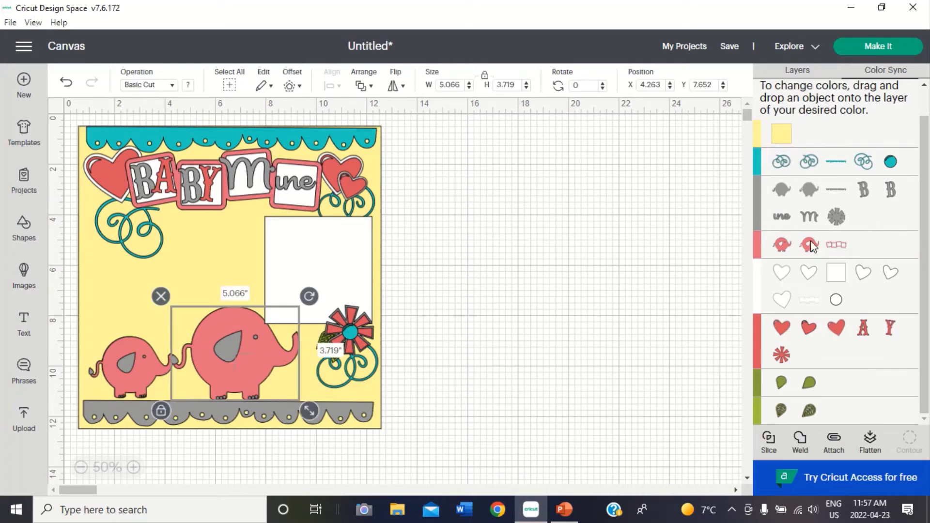
left_click_drag(836, 189, 839, 161)
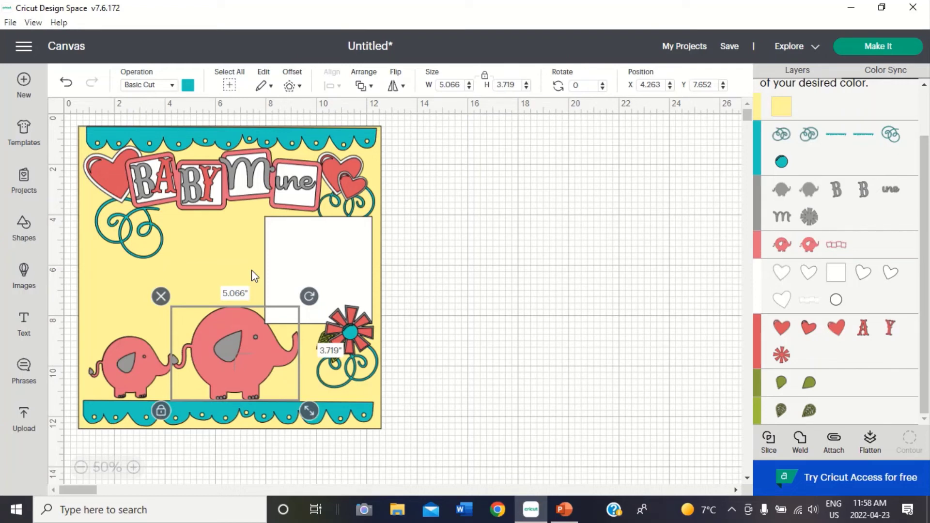
- Save the project under the title "Baby Mine"
left_click(731, 47)
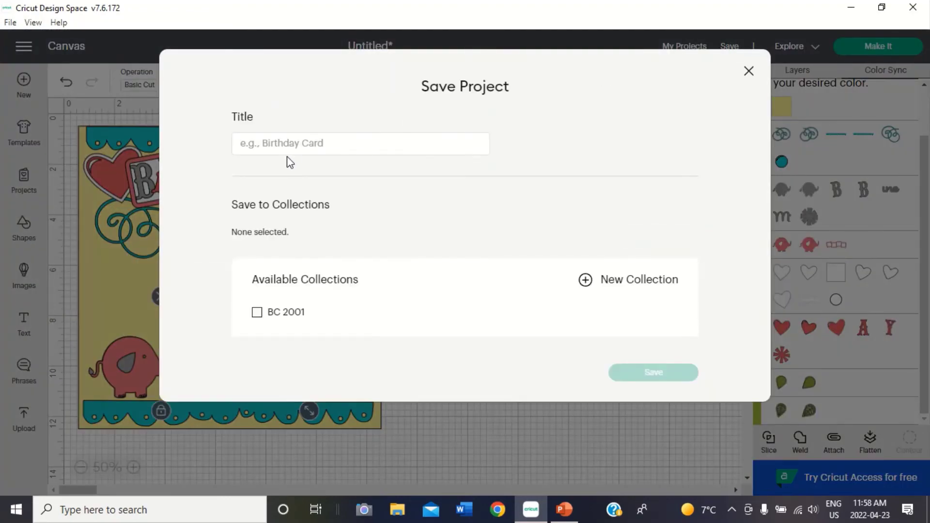
left_click(275, 144)
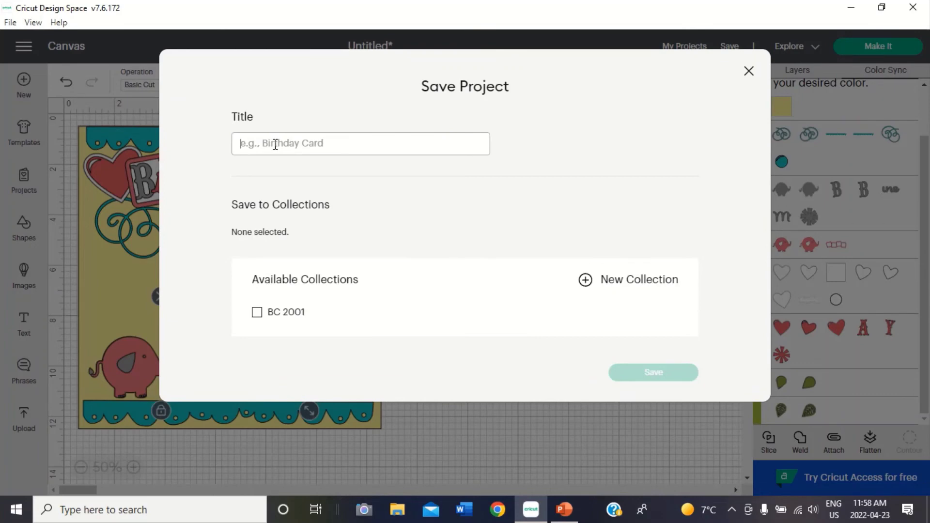
type("Baby Min")
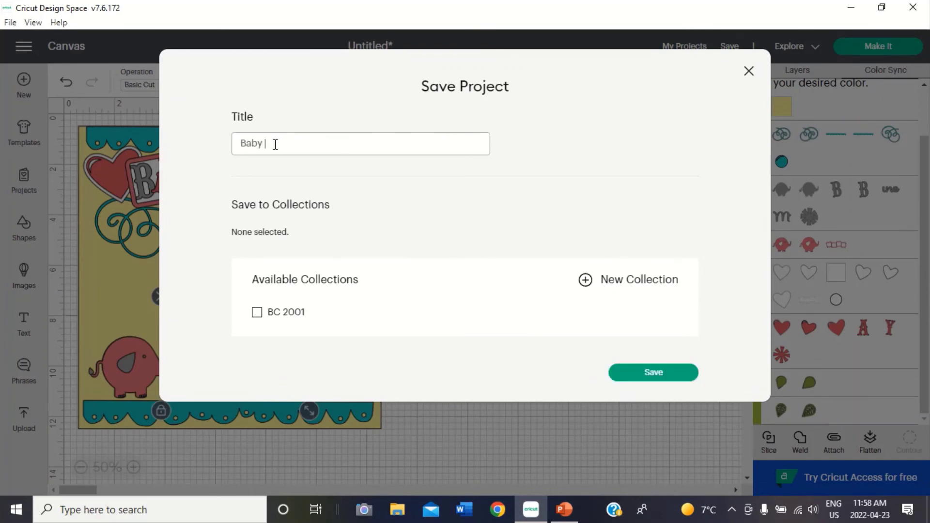
type("e")
left_click(648, 378)
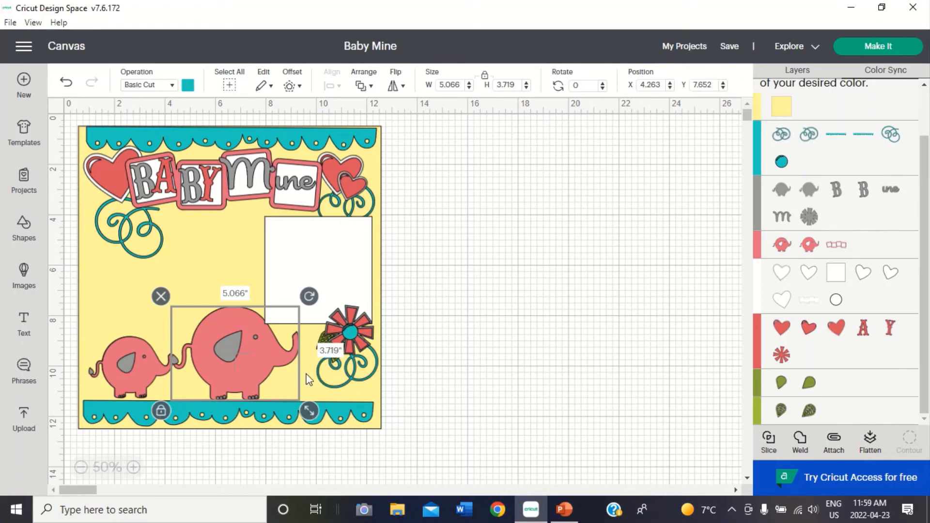
- Enlarge the big elephant slightly to about 5.14 x 3.77 inches
mouse_move(309, 411)
left_mouse_down()
mouse_move(286, 395)
mouse_move(311, 414)
left_mouse_up()
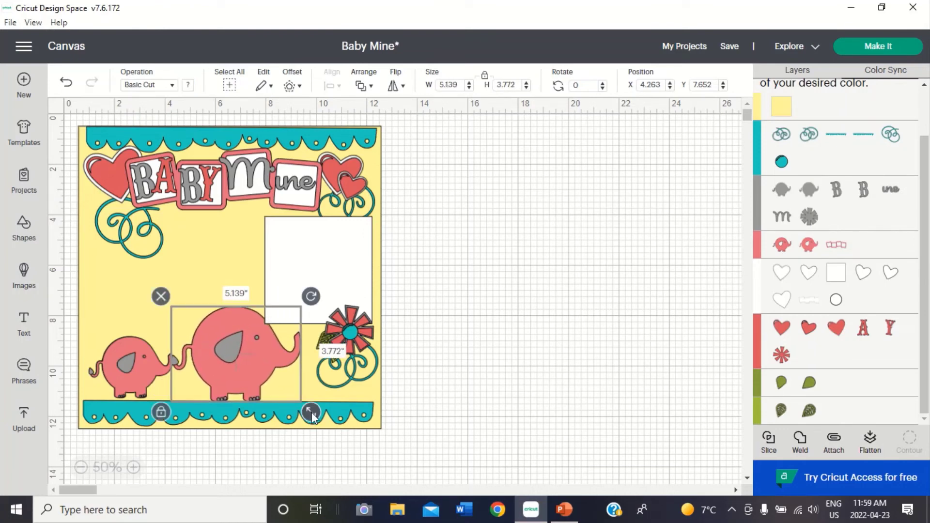
- Hide the yellow 12 x 12 inch background square and select the white photo square
left_click(141, 266)
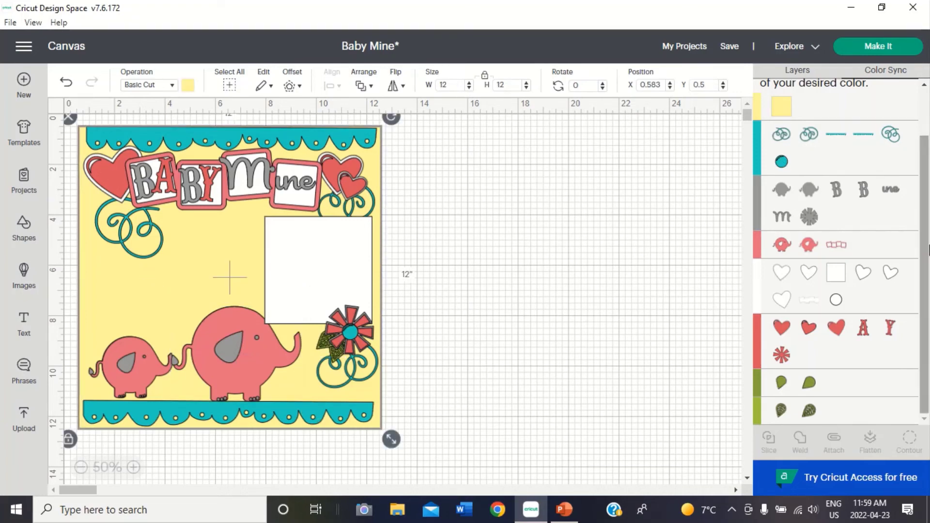
scroll(927, 201, "up", 2)
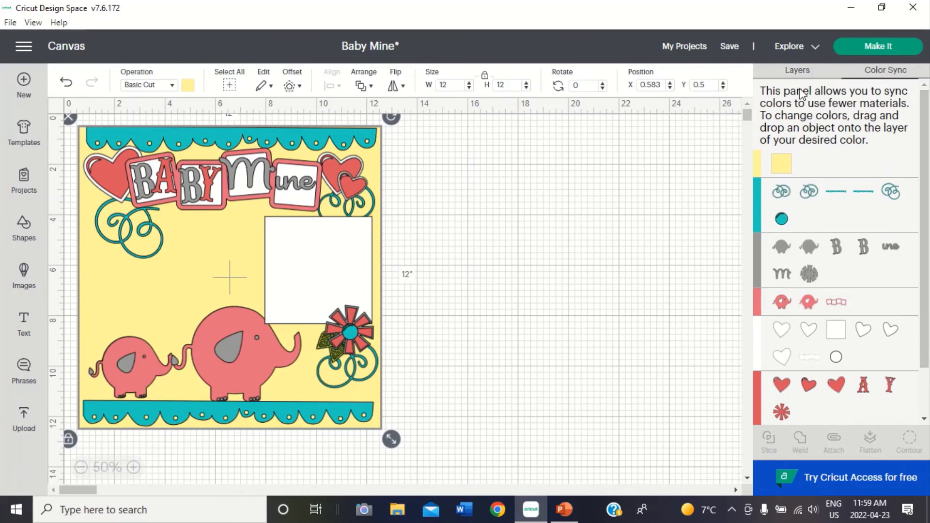
left_click(792, 73)
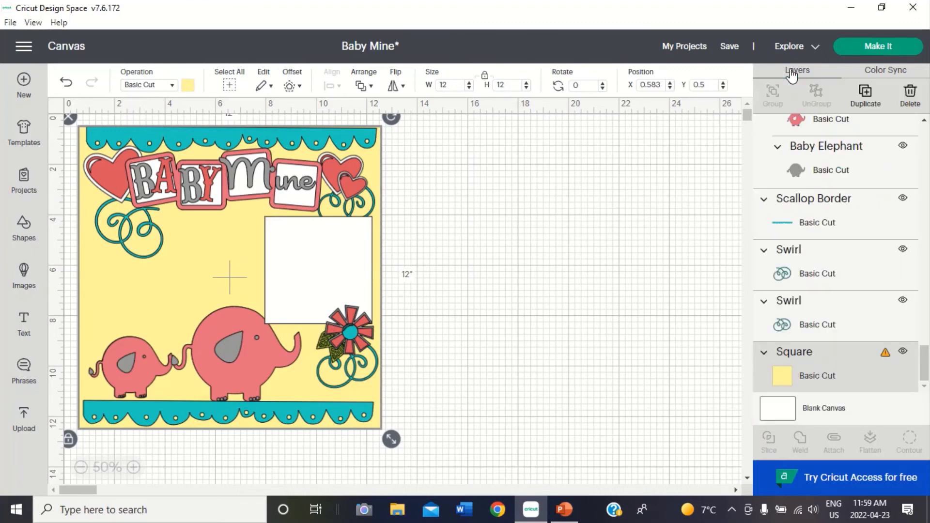
left_click(903, 353)
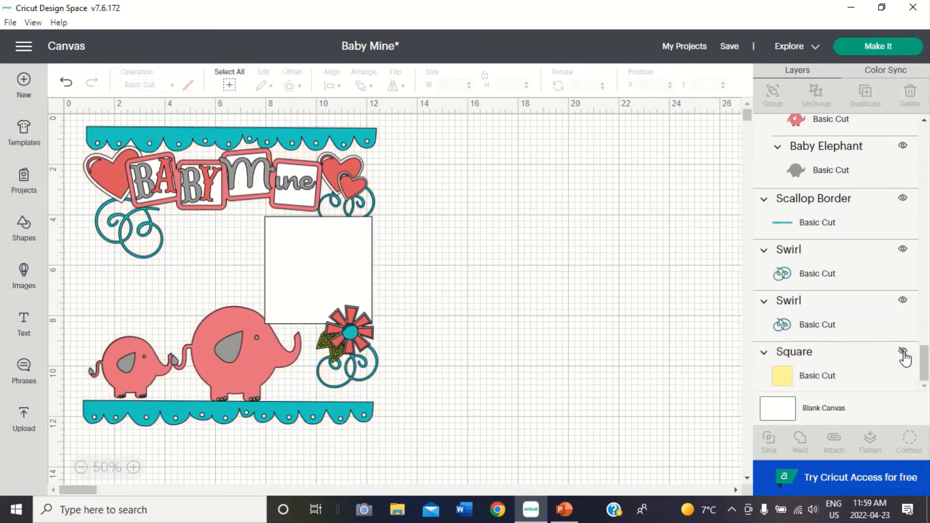
left_click(334, 266)
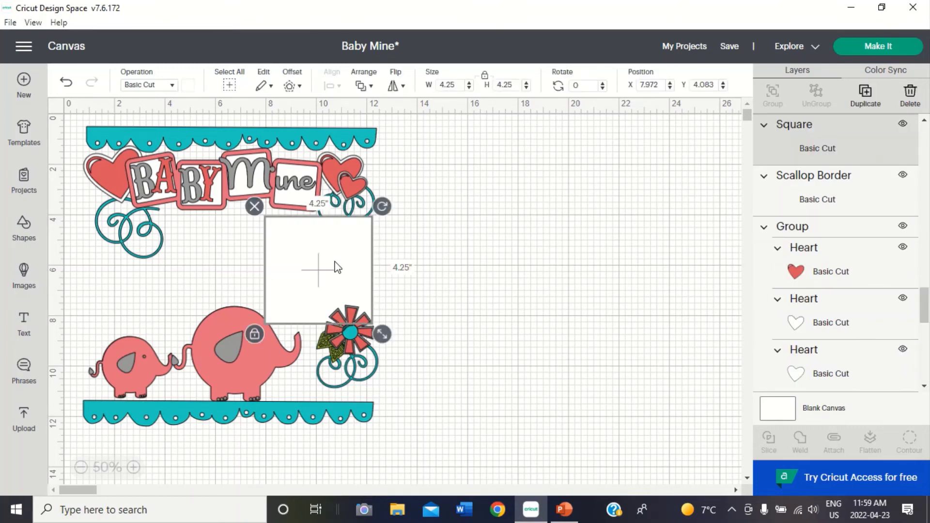